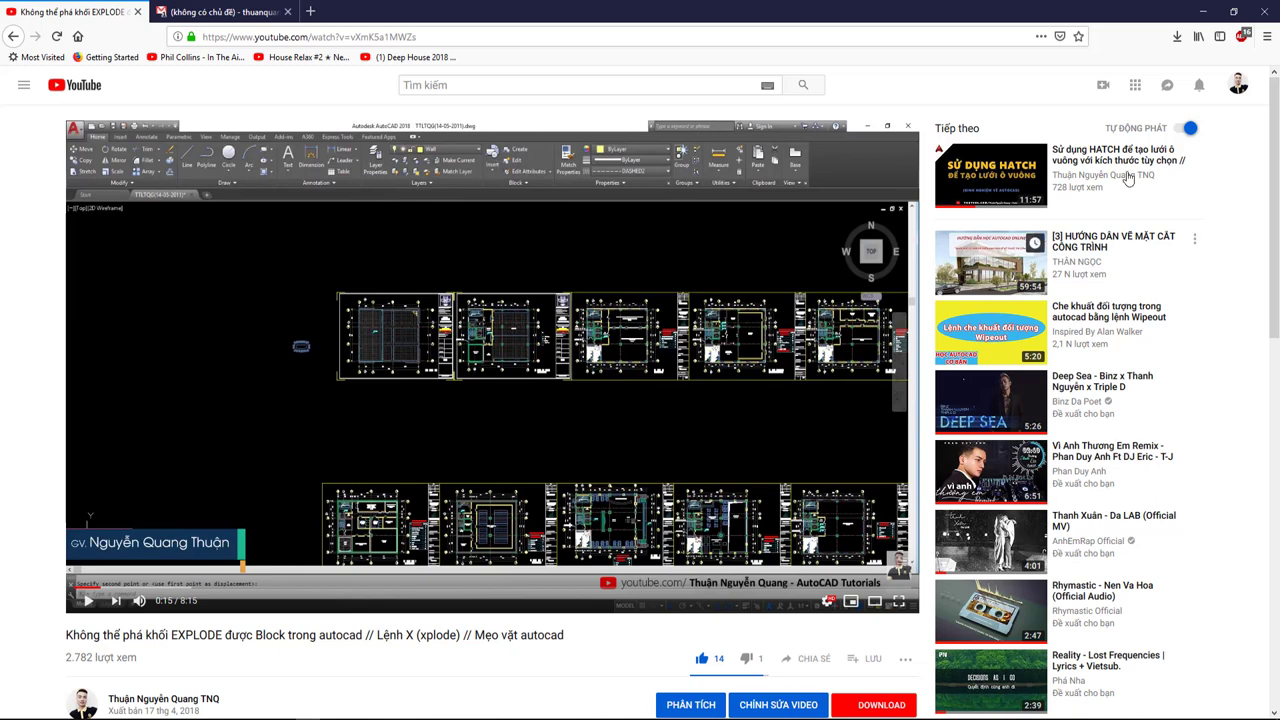
Scroll through the tutorial's comments about the drawing that cannot be exploded.
{"action": "left_click", "coordinate": [1199, 85]}
{"action": "left_click", "coordinate": [811, 202]}
{"action": "scroll", "coordinate": [259, 428], "scroll_direction": "down", "scroll_amount": 3}
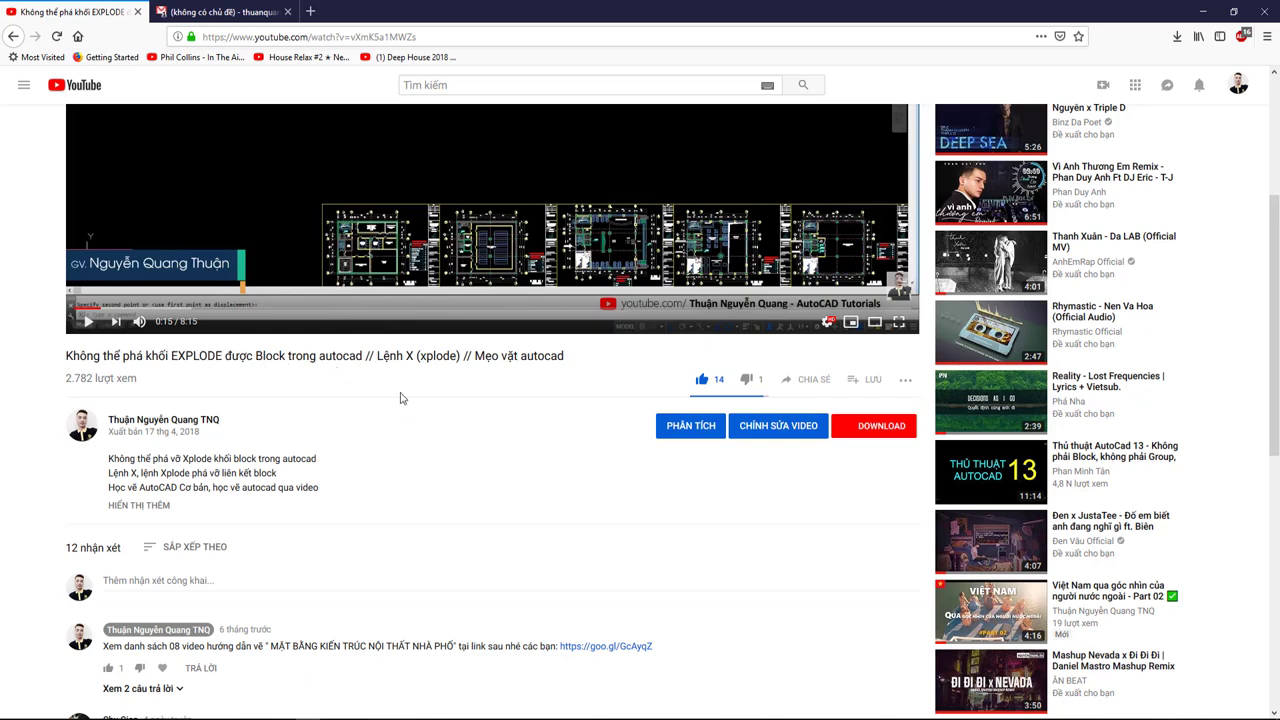
{"action": "scroll", "coordinate": [400, 398], "scroll_direction": "down", "scroll_amount": 2}
{"action": "scroll", "coordinate": [400, 398], "scroll_direction": "up", "scroll_amount": 4}
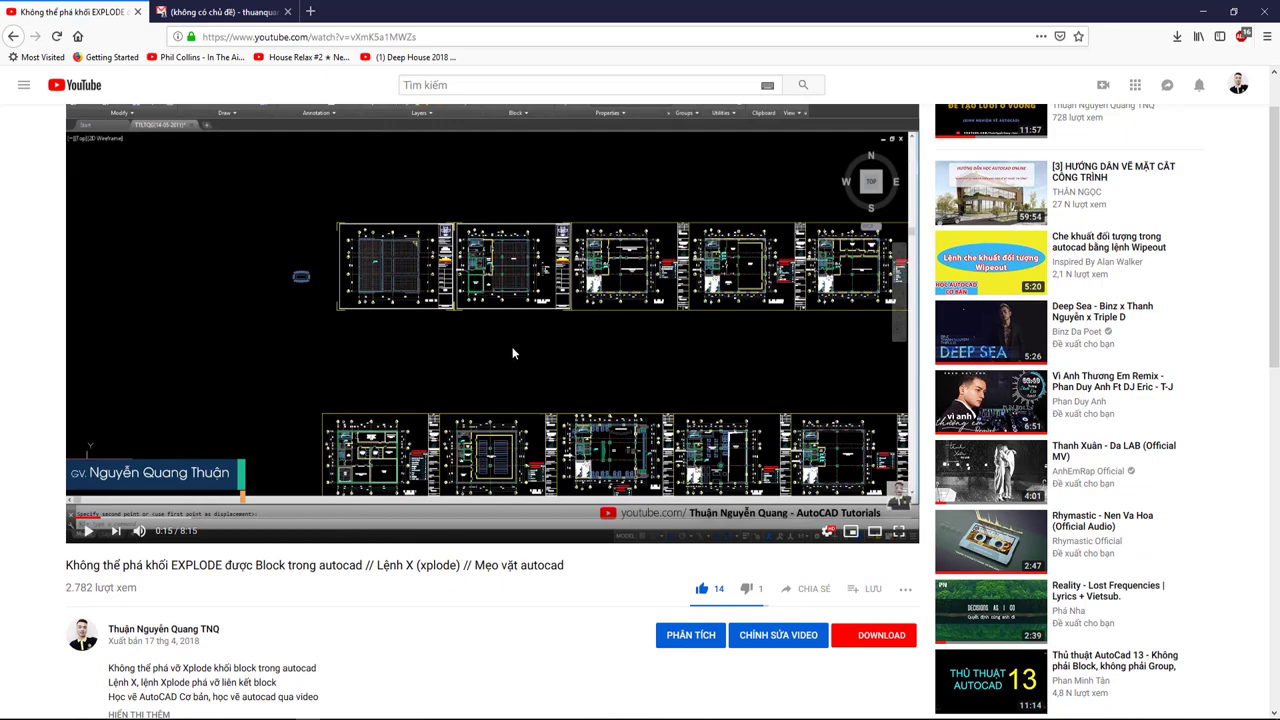
{"action": "scroll", "coordinate": [463, 443], "scroll_direction": "down", "scroll_amount": 3}
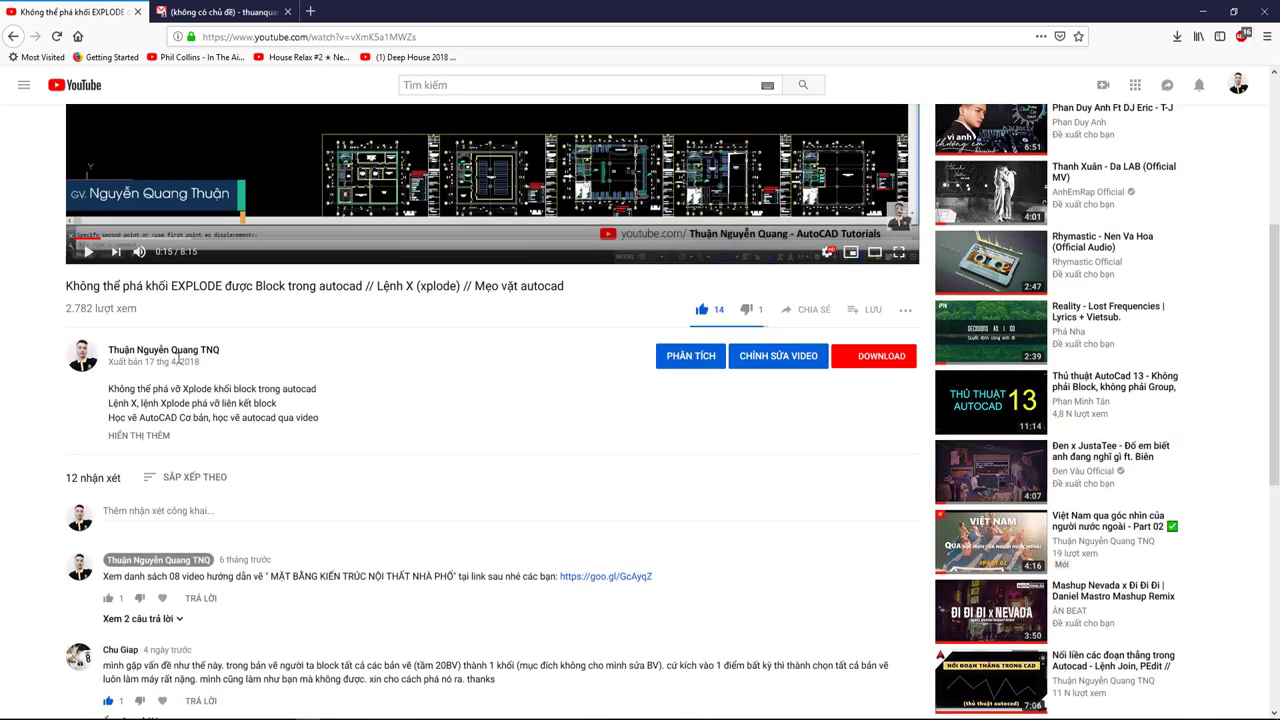
{"action": "scroll", "coordinate": [240, 380], "scroll_direction": "down", "scroll_amount": 2}
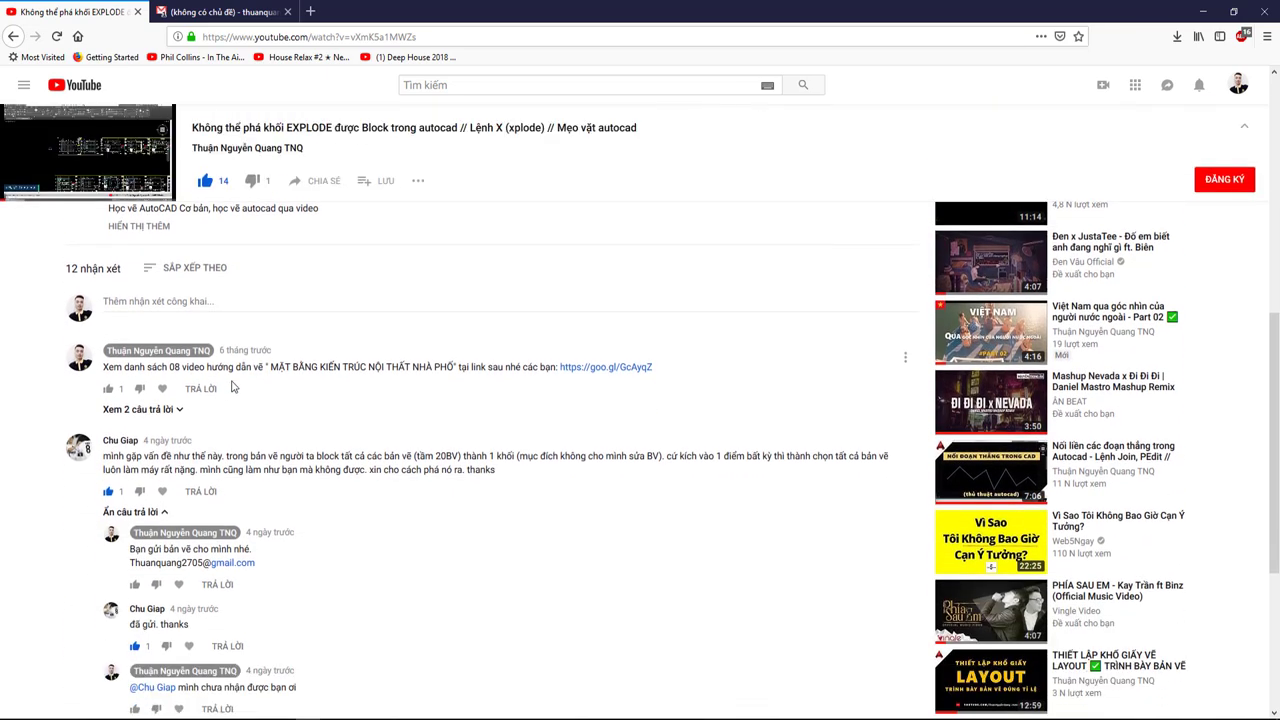
Highlight the author's reply asking for the drawing, then switch to the Gmail sent thread.
{"action": "mouse_move", "coordinate": [495, 664]}
{"action": "mouse_move", "coordinate": [190, 672]}
{"action": "scroll", "coordinate": [257, 497], "scroll_direction": "up", "scroll_amount": 5}
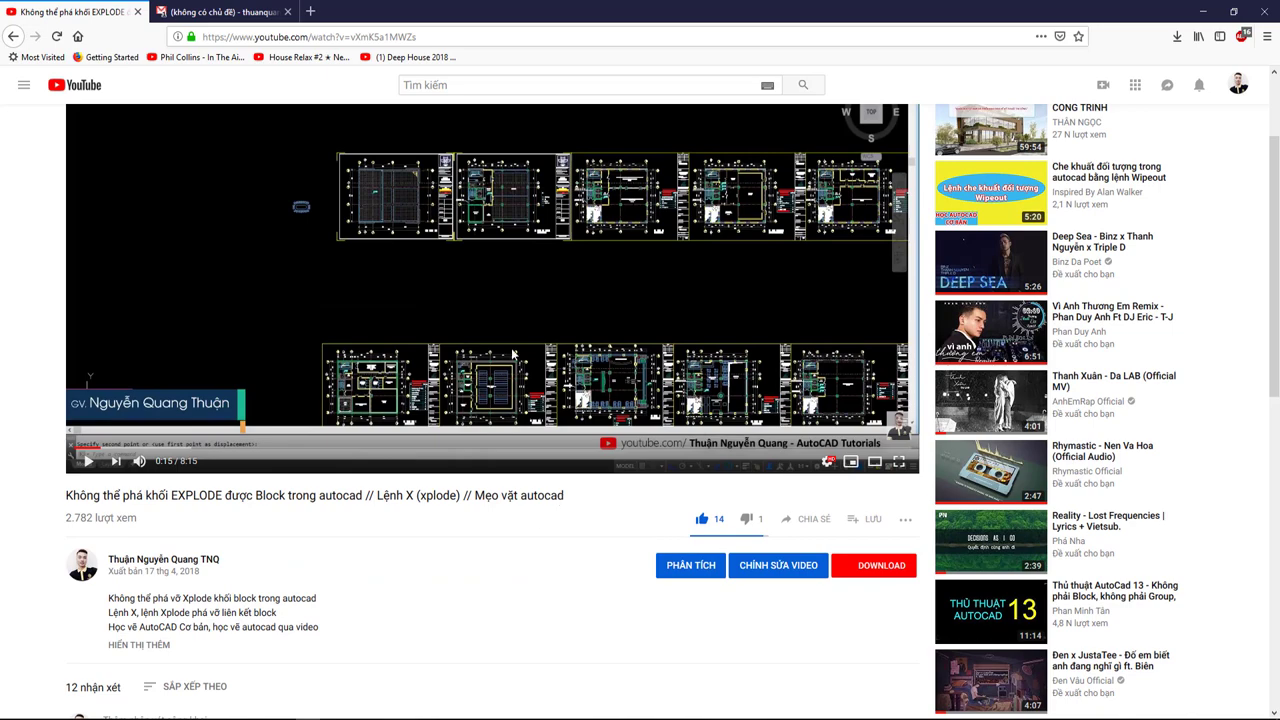
{"action": "scroll", "coordinate": [505, 400], "scroll_direction": "down", "scroll_amount": 3}
{"action": "scroll", "coordinate": [460, 500], "scroll_direction": "down", "scroll_amount": 1}
{"action": "scroll", "coordinate": [350, 493], "scroll_direction": "down", "scroll_amount": 1}
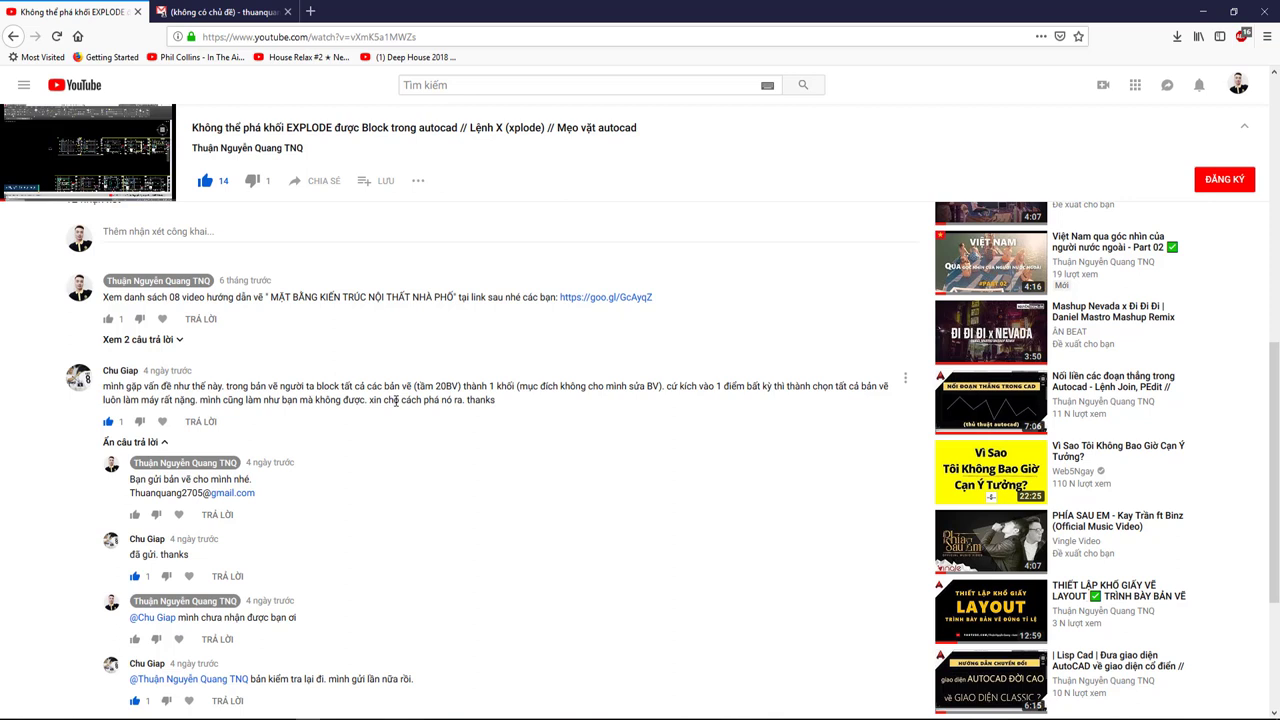
{"action": "mouse_move", "coordinate": [193, 478]}
{"action": "left_click_drag", "start_coordinate": [268, 495], "coordinate": [131, 481]}
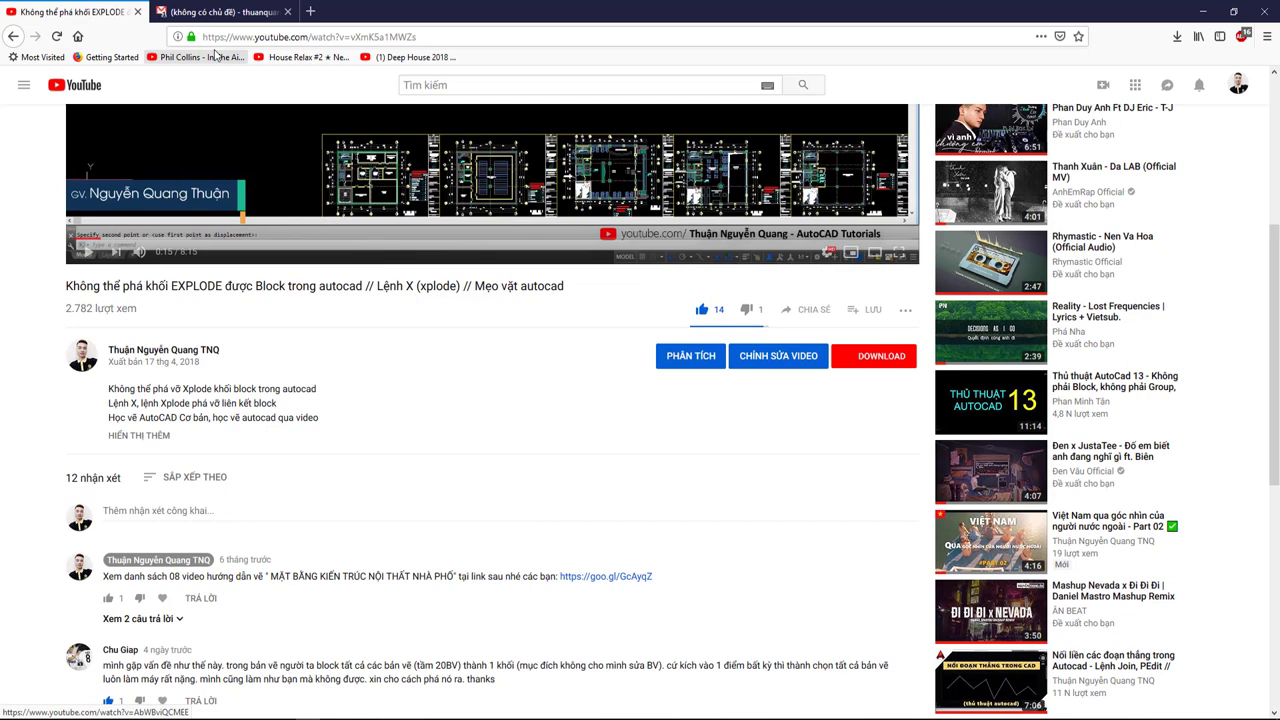
{"action": "left_click", "coordinate": [220, 11]}
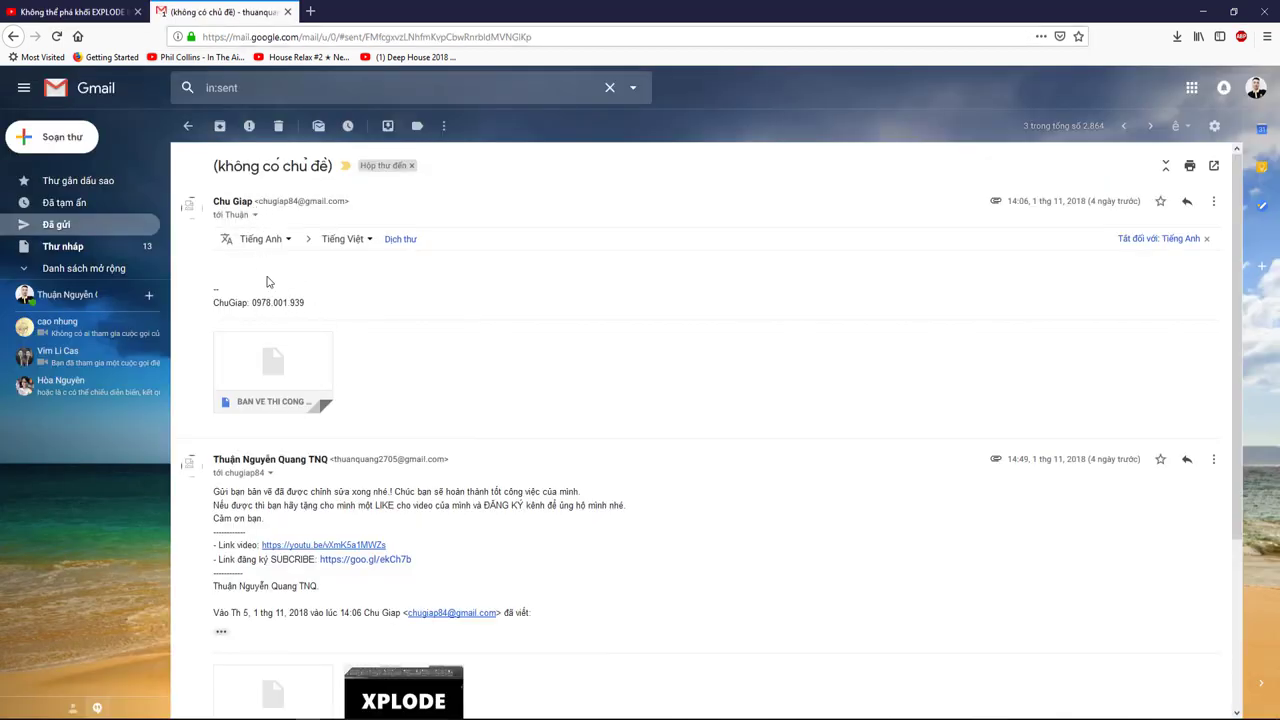
{"action": "mouse_move", "coordinate": [272, 370]}
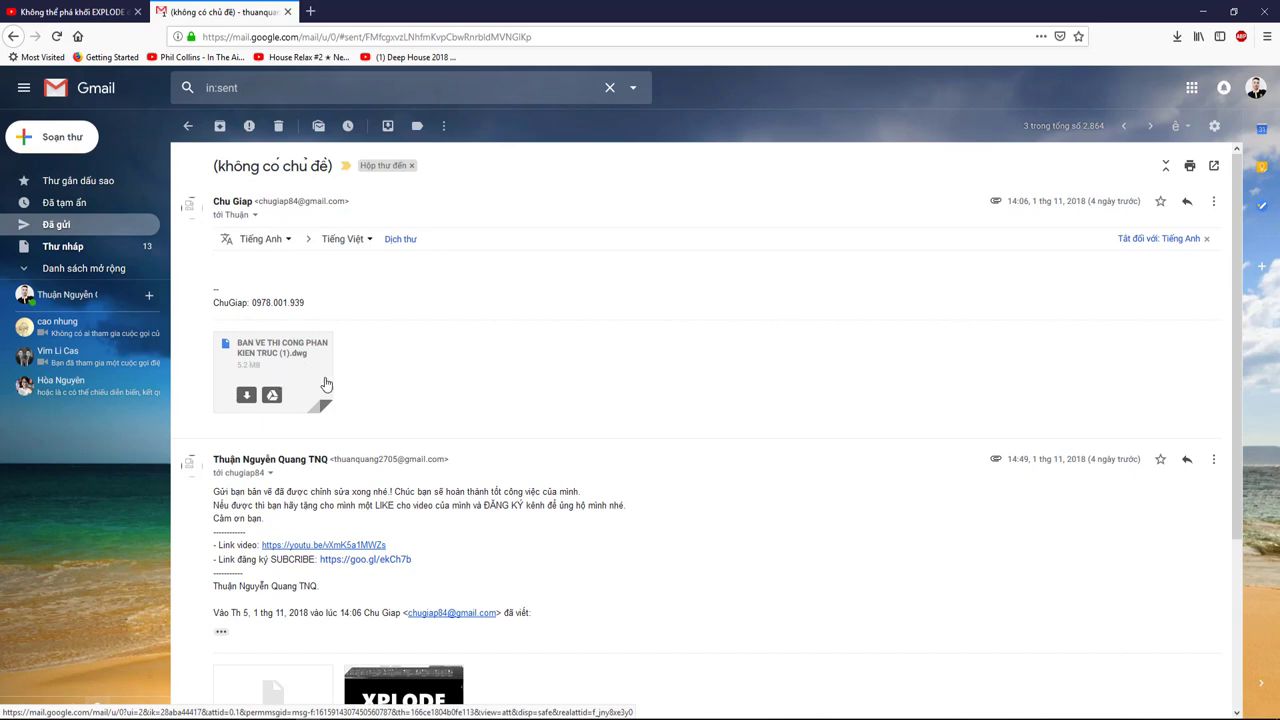
Read the reply in the email thread, then open BAN VE THI CONG PHAN KIEN TRUC .dwg from ExplodeM.
{"action": "scroll", "coordinate": [326, 385], "scroll_direction": "down", "scroll_amount": 2}
{"action": "scroll", "coordinate": [309, 371], "scroll_direction": "down", "scroll_amount": 2}
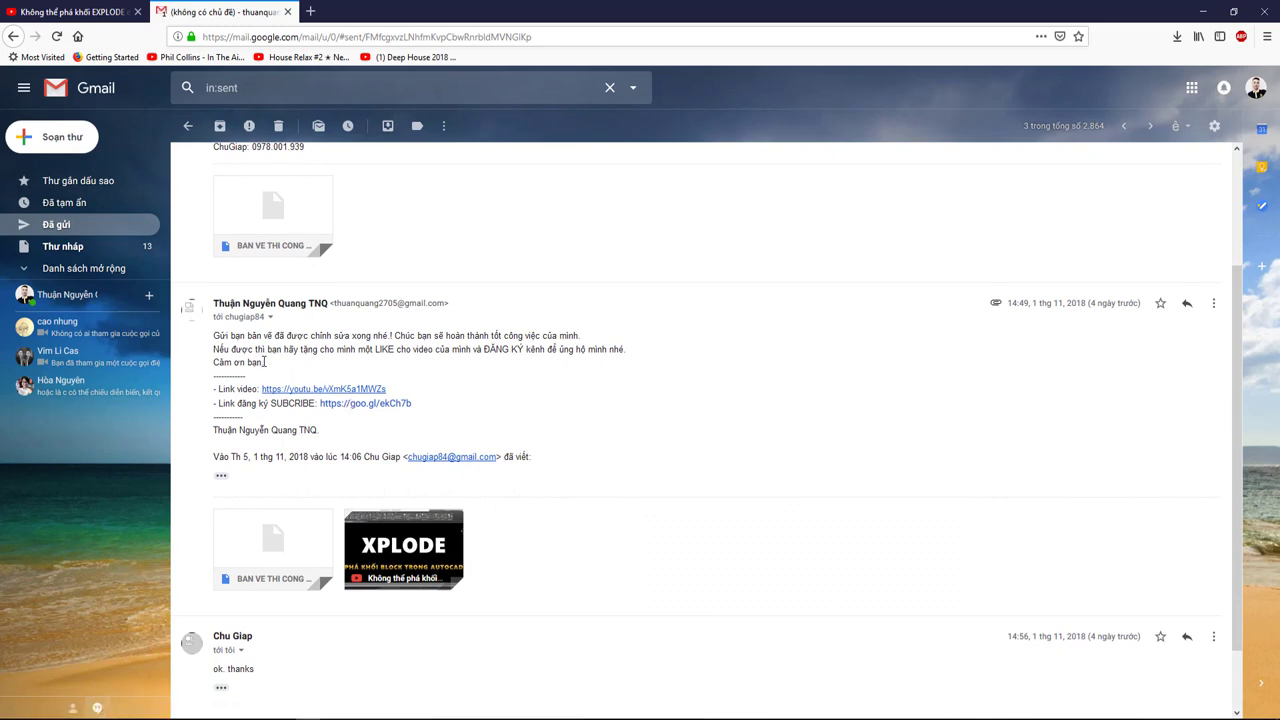
{"action": "left_click_drag", "start_coordinate": [264, 362], "coordinate": [213, 335]}
{"action": "left_click", "coordinate": [449, 390]}
{"action": "scroll", "coordinate": [395, 501], "scroll_direction": "up", "scroll_amount": 3}
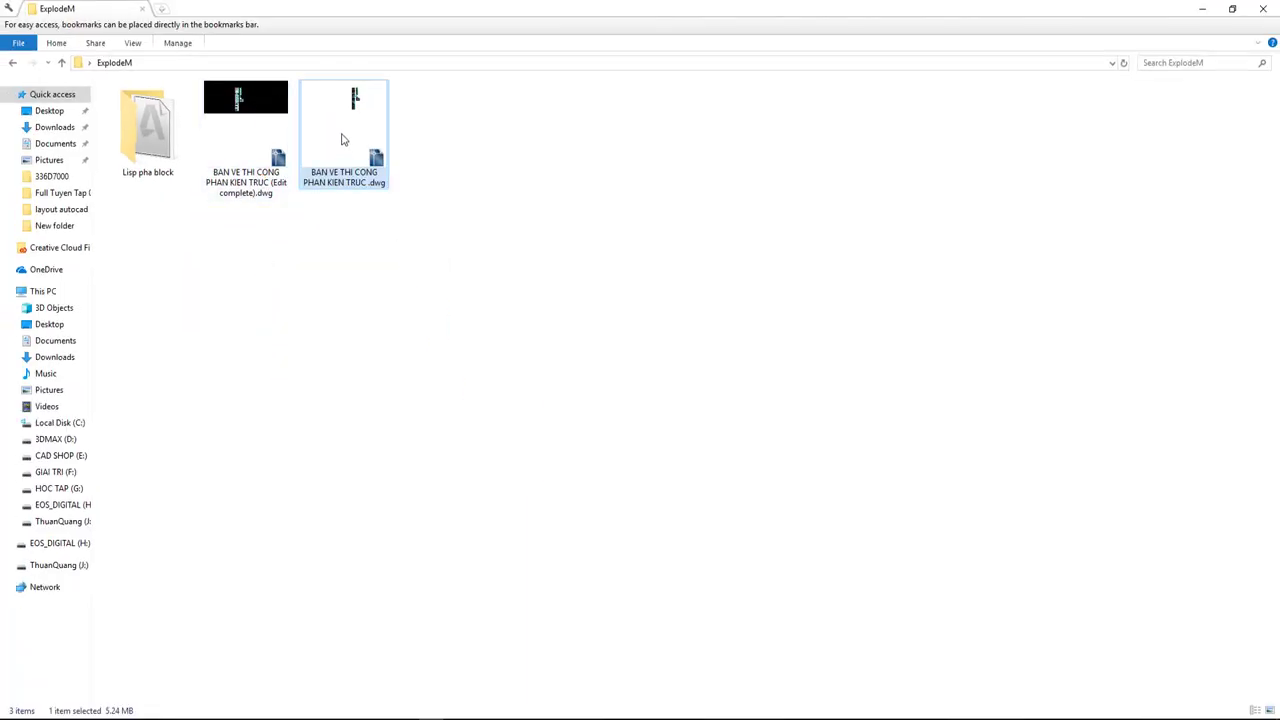
{"action": "double_click", "coordinate": [343, 139]}
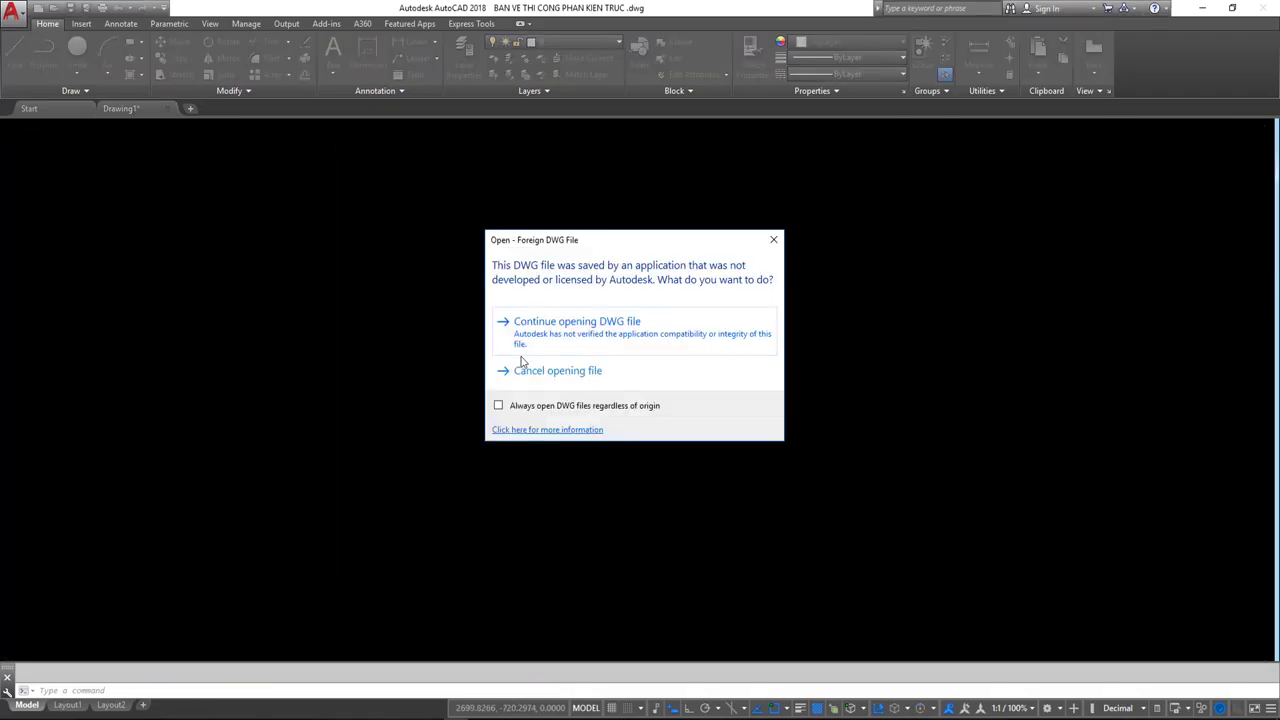
Always allow foreign DWG files, continue opening the original, then open the (Edit complete).dwg too.
{"action": "left_click", "coordinate": [498, 405]}
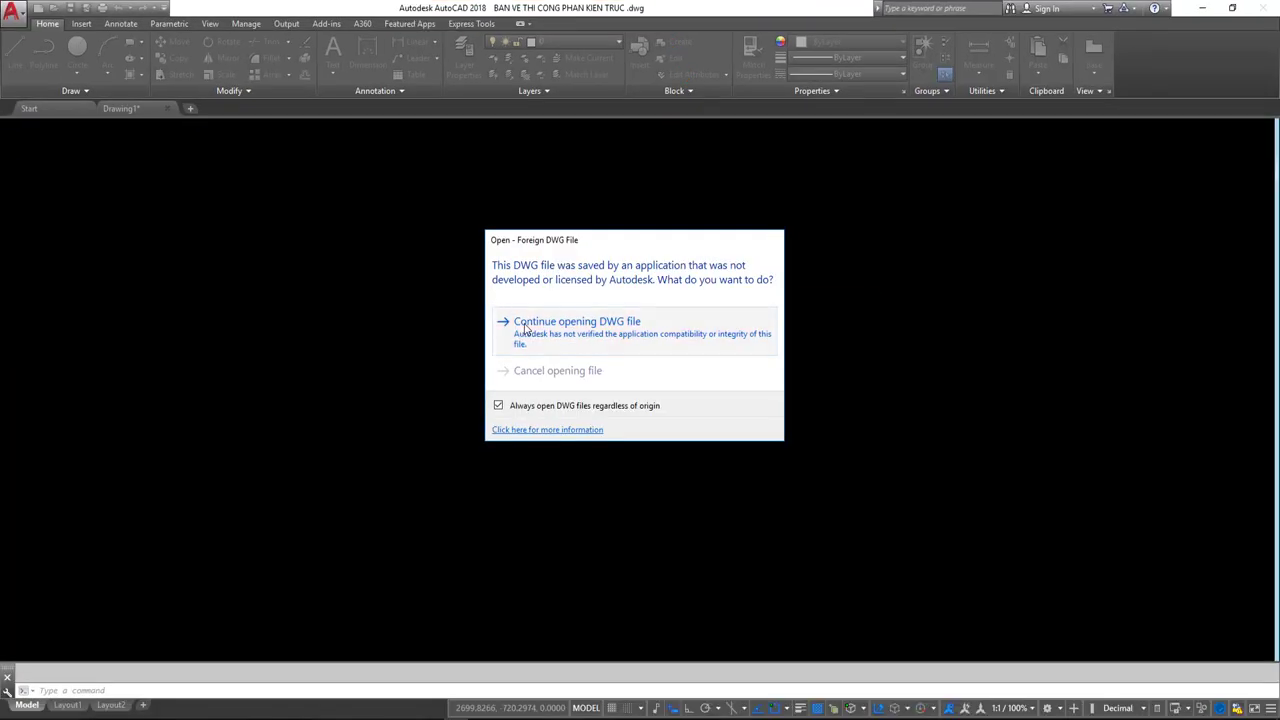
{"action": "left_click", "coordinate": [526, 325]}
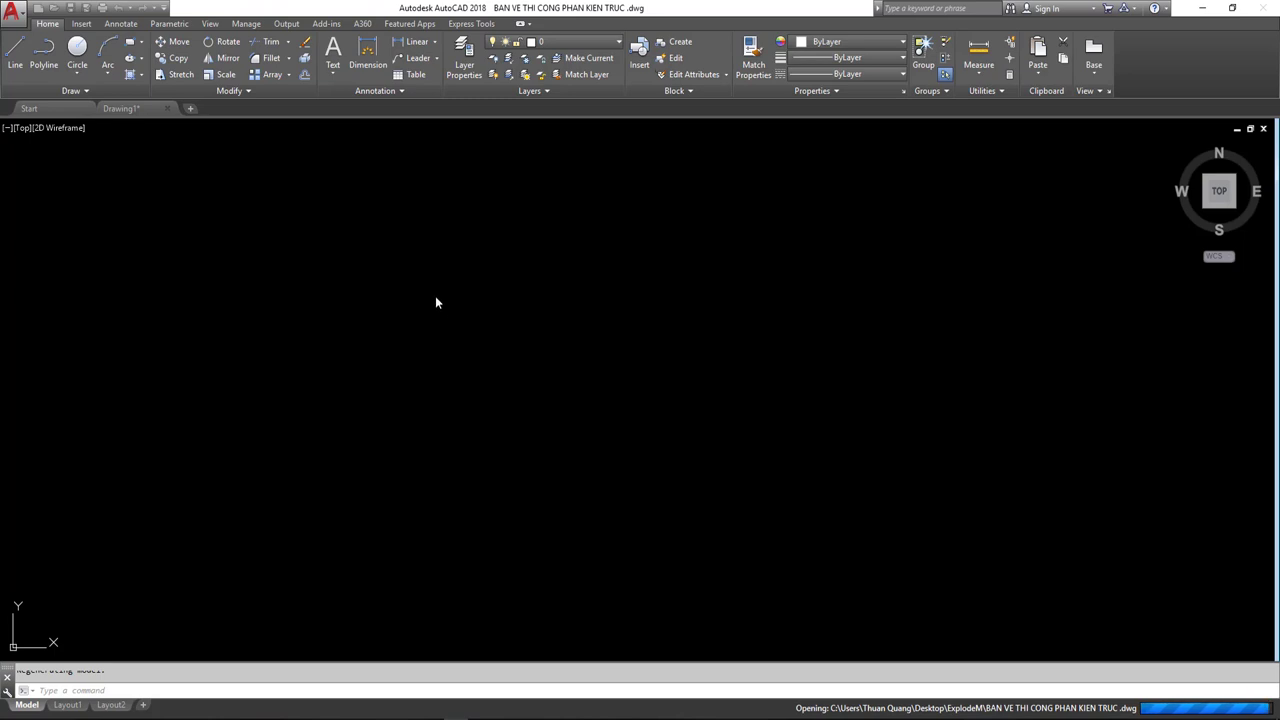
{"action": "middle_click_drag", "start_coordinate": [631, 367], "coordinate": [269, 350]}
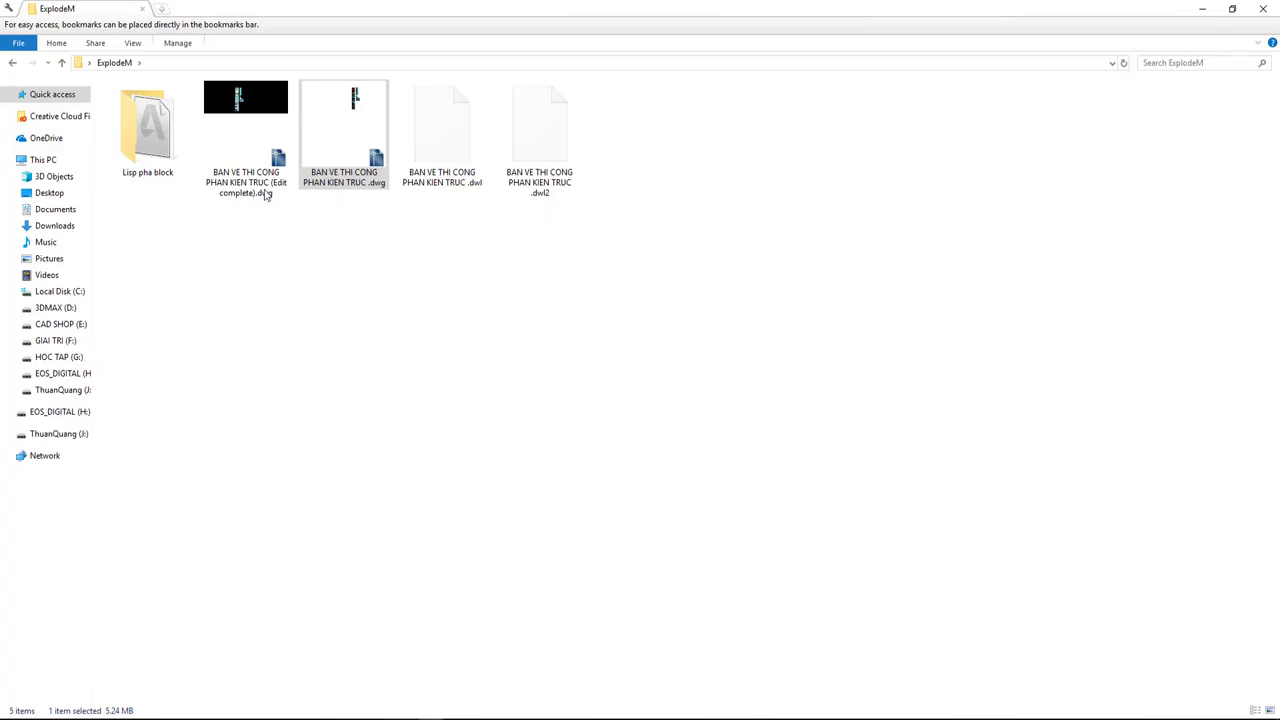
{"action": "left_click", "coordinate": [247, 149]}
{"action": "double_click", "coordinate": [247, 149]}
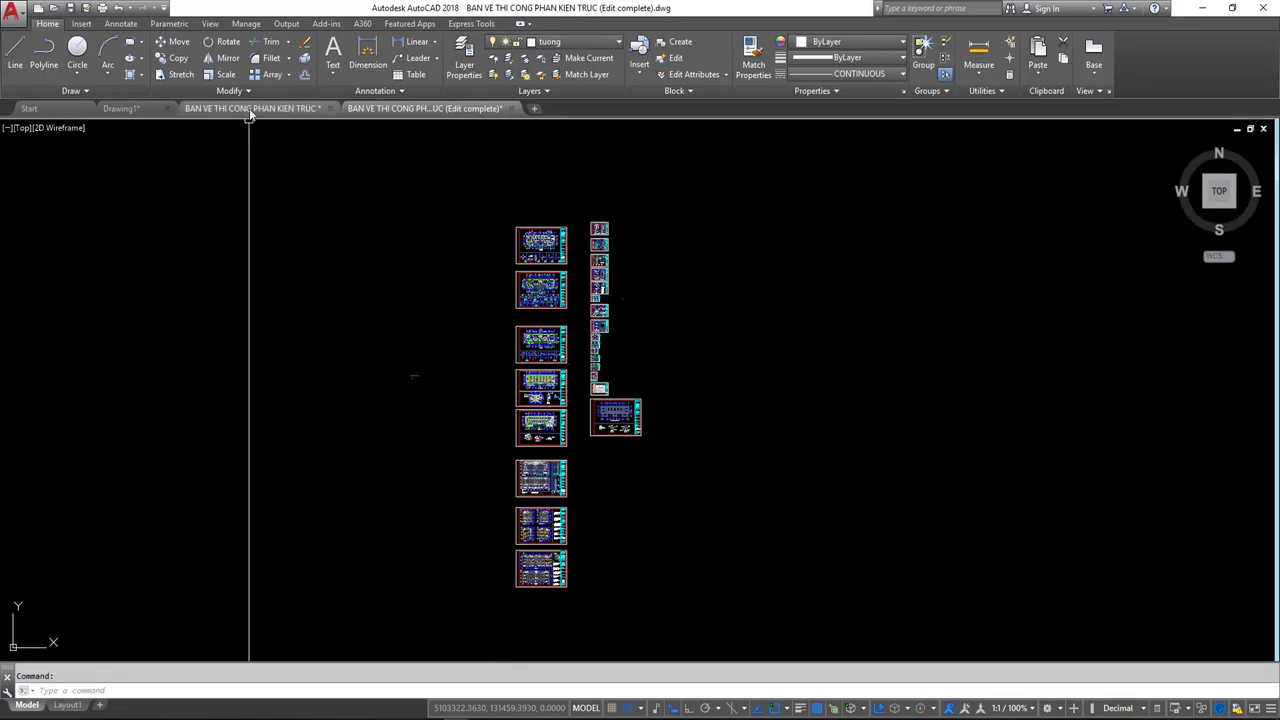
Close Drawing1 without saving and switch to the original construction drawing.
{"action": "left_click", "coordinate": [167, 108]}
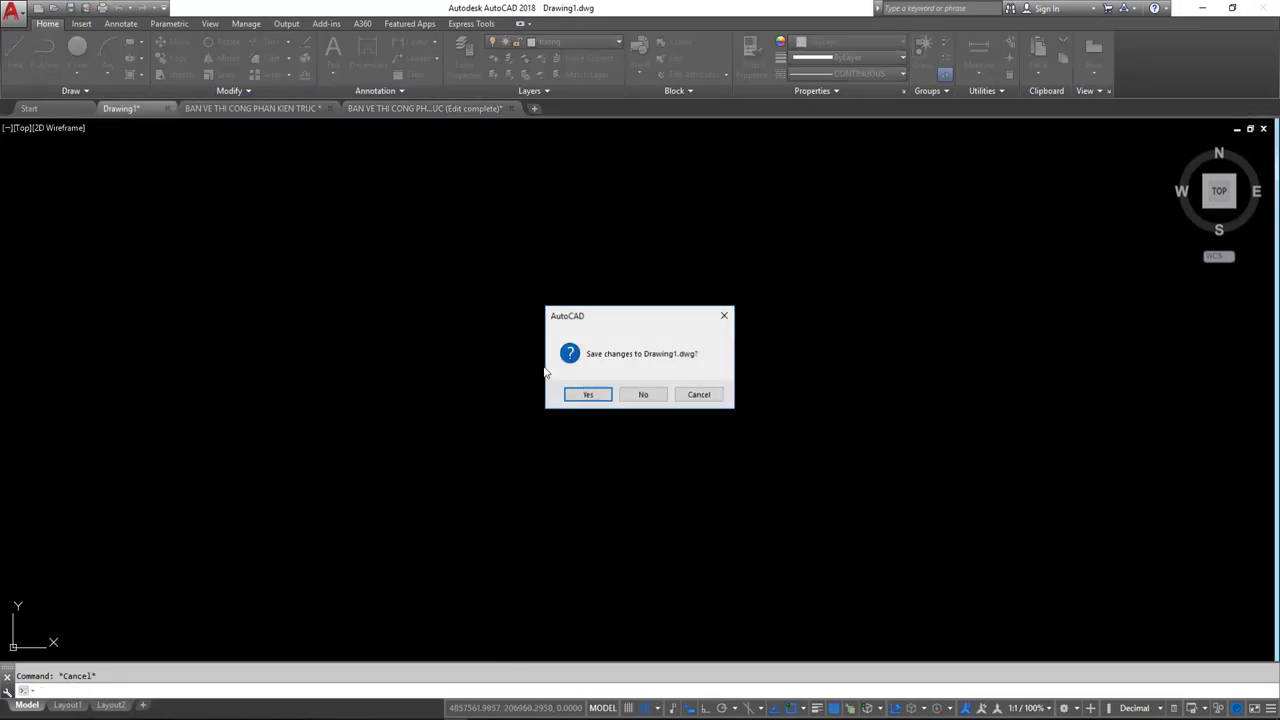
{"action": "left_click", "coordinate": [643, 394]}
{"action": "left_click", "coordinate": [185, 110]}
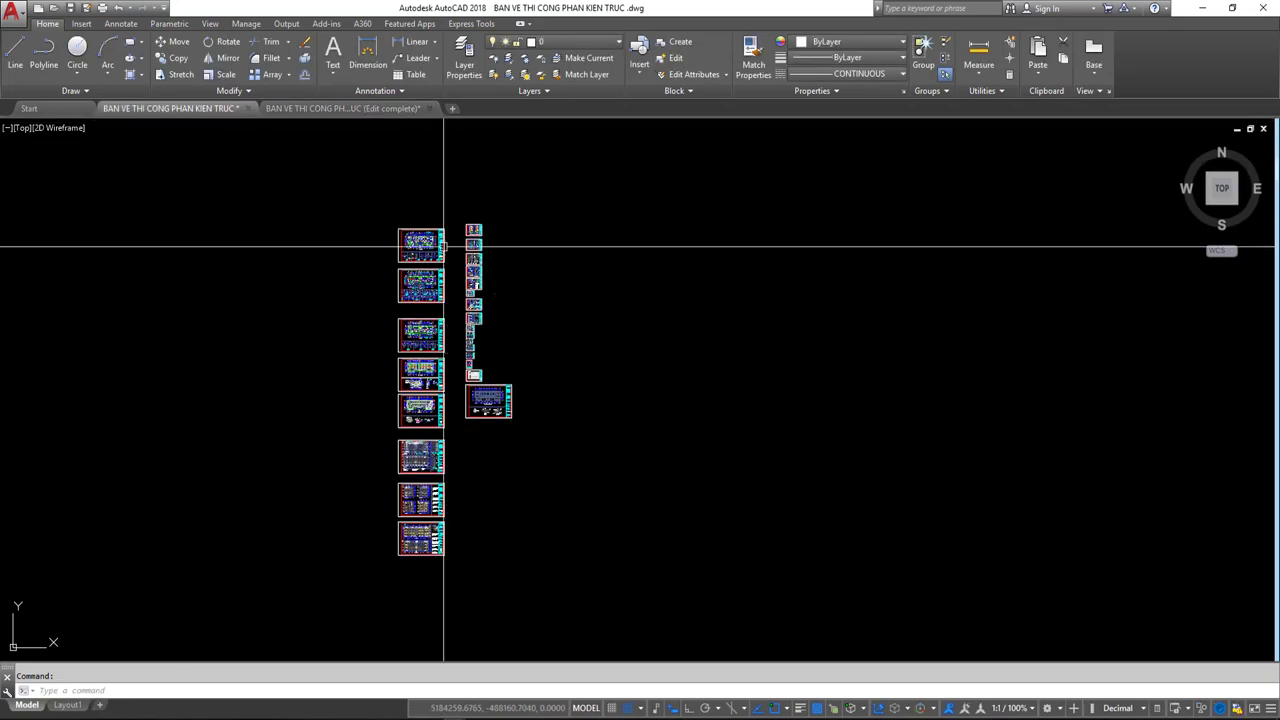
{"action": "scroll", "coordinate": [440, 250], "scroll_direction": "up", "scroll_amount": 2}
{"action": "scroll", "coordinate": [449, 229], "scroll_direction": "up", "scroll_amount": 3}
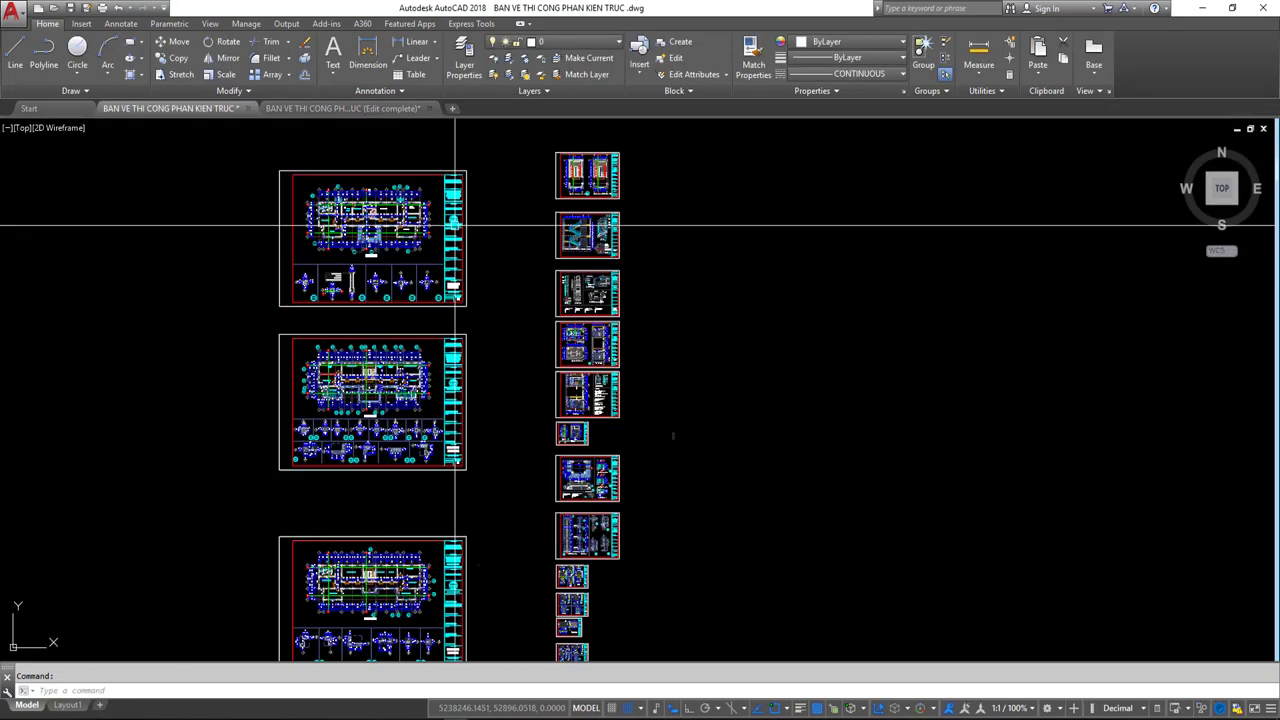
Select every object in the original drawing and pan across the selected sheets.
{"action": "key", "text": "ctrl+a"}
{"action": "scroll", "coordinate": [535, 280], "scroll_direction": "down", "scroll_amount": 5}
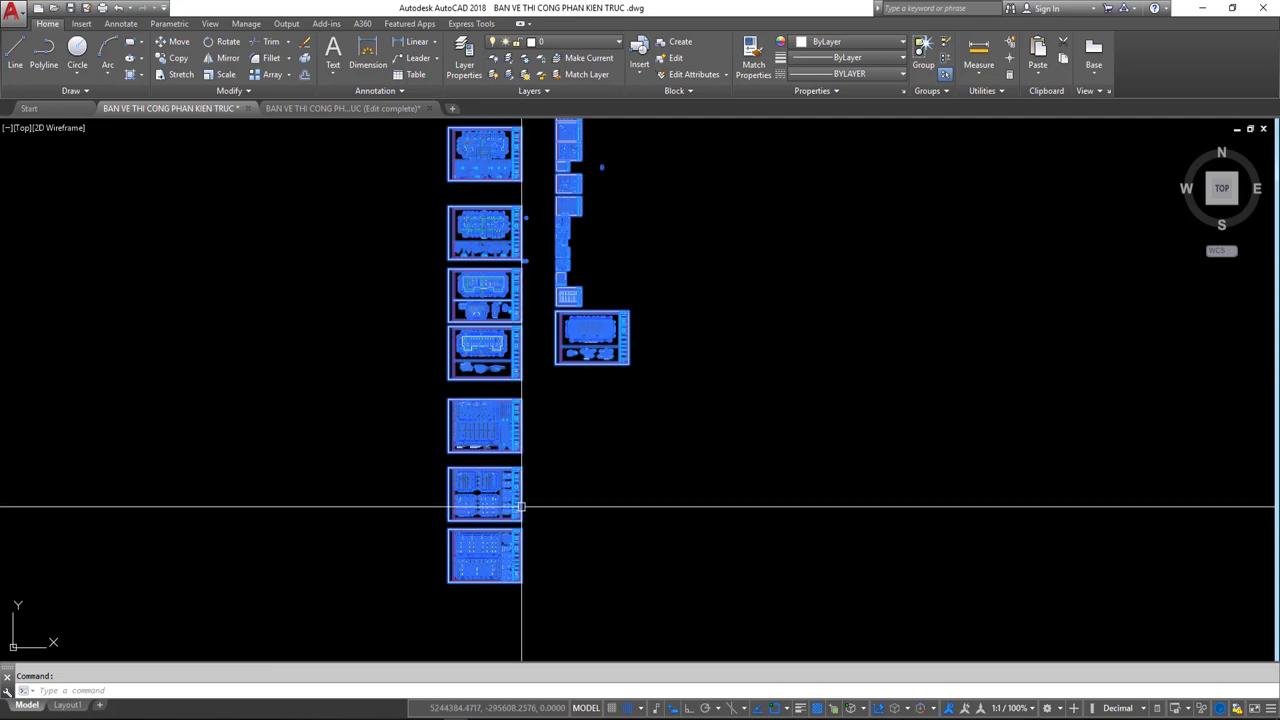
{"action": "scroll", "coordinate": [517, 511], "scroll_direction": "up", "scroll_amount": 2}
{"action": "middle_click_drag", "start_coordinate": [517, 511], "coordinate": [338, 521]}
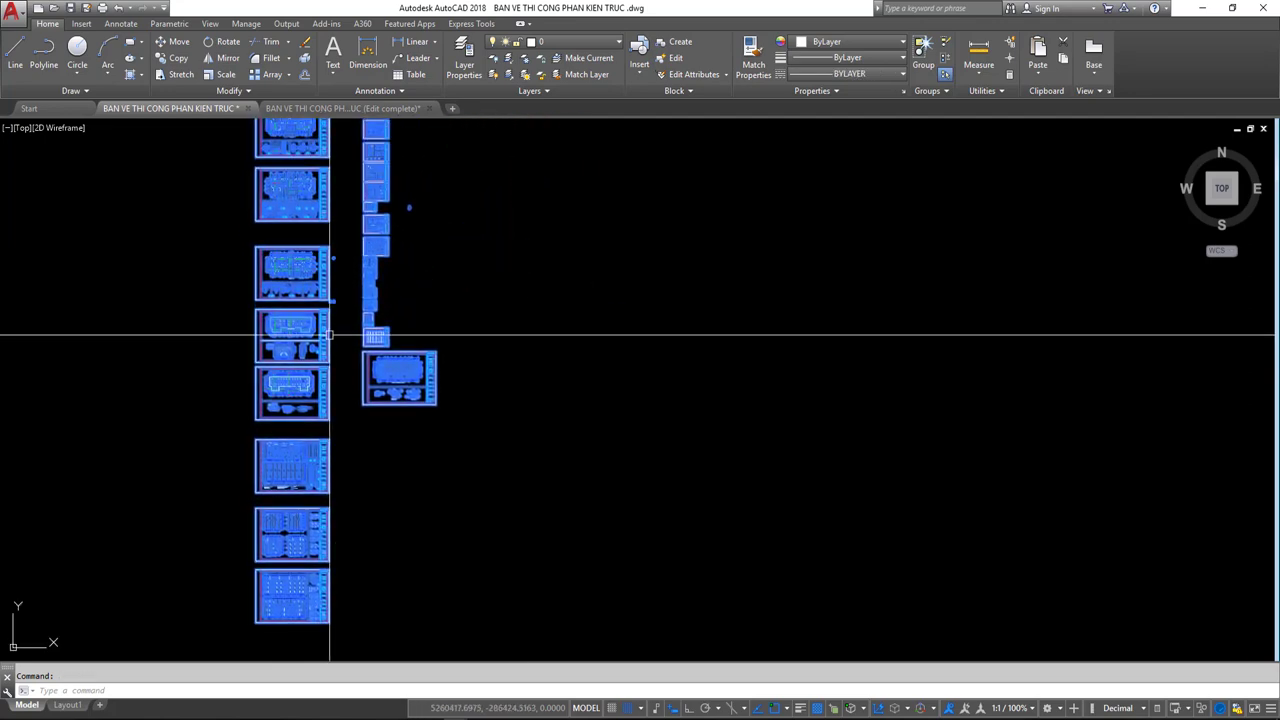
{"action": "middle_click_drag", "start_coordinate": [329, 337], "coordinate": [449, 434]}
{"action": "scroll", "coordinate": [443, 242], "scroll_direction": "down", "scroll_amount": 4}
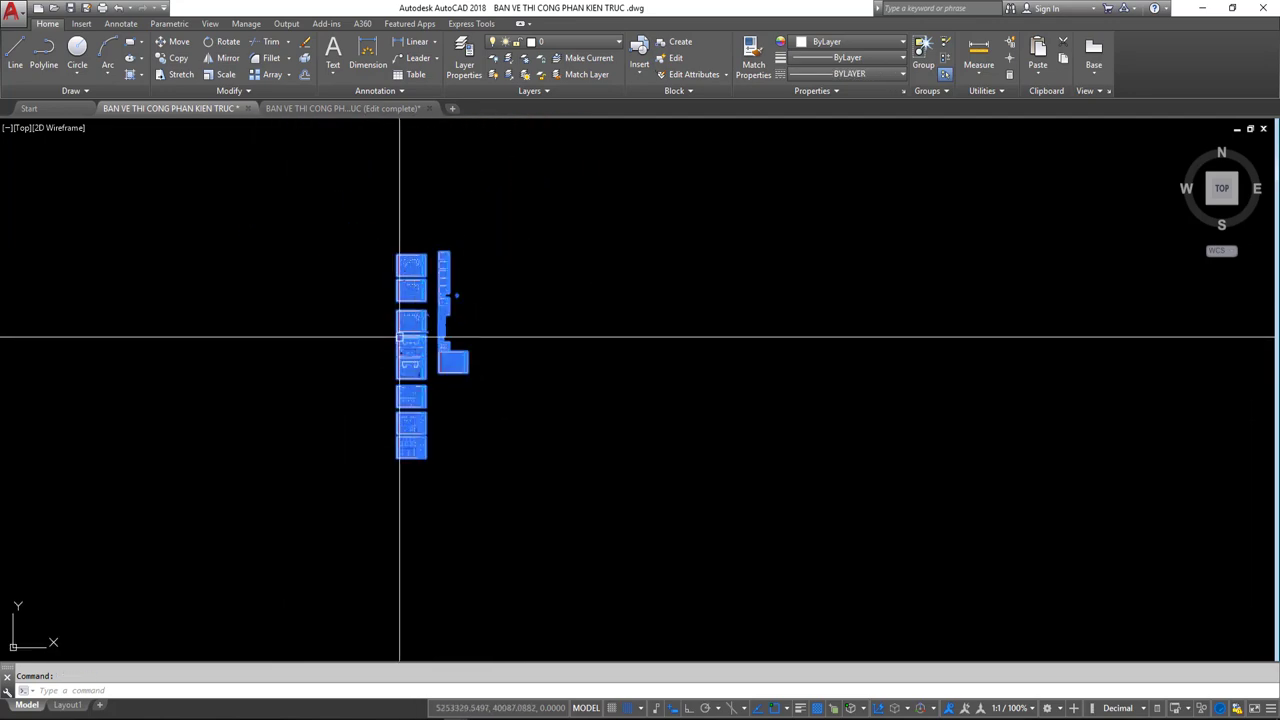
{"action": "scroll", "coordinate": [434, 309], "scroll_direction": "up", "scroll_amount": 2}
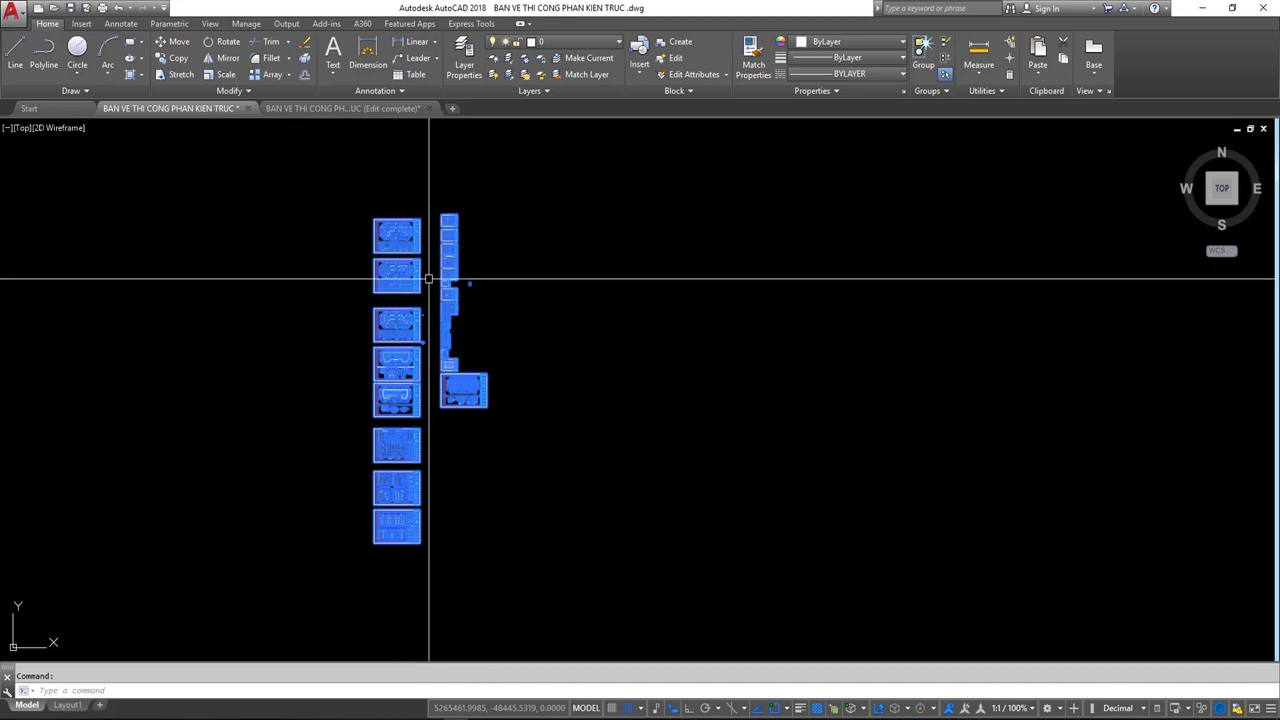
Explode the selection with X, rerun it to get "None found.", and return to YouTube.
{"action": "type", "text": "x"}
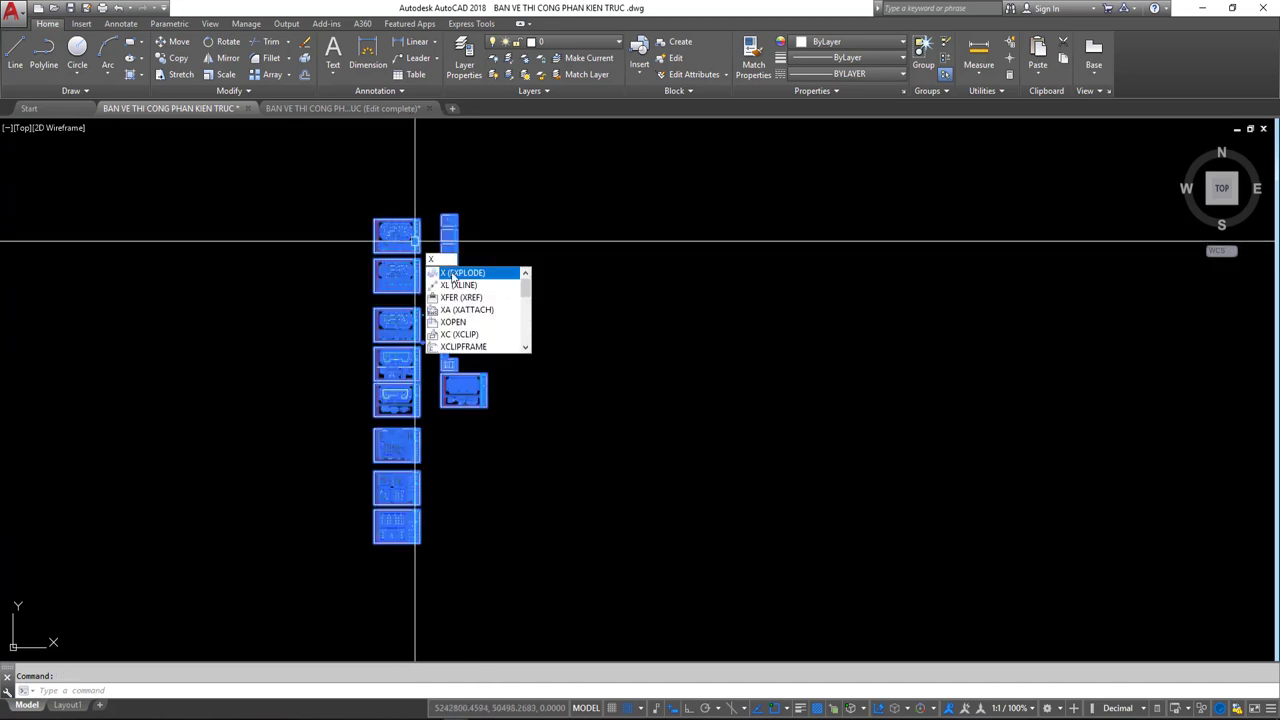
{"action": "key", "text": "Return"}
{"action": "type", "text": "x"}
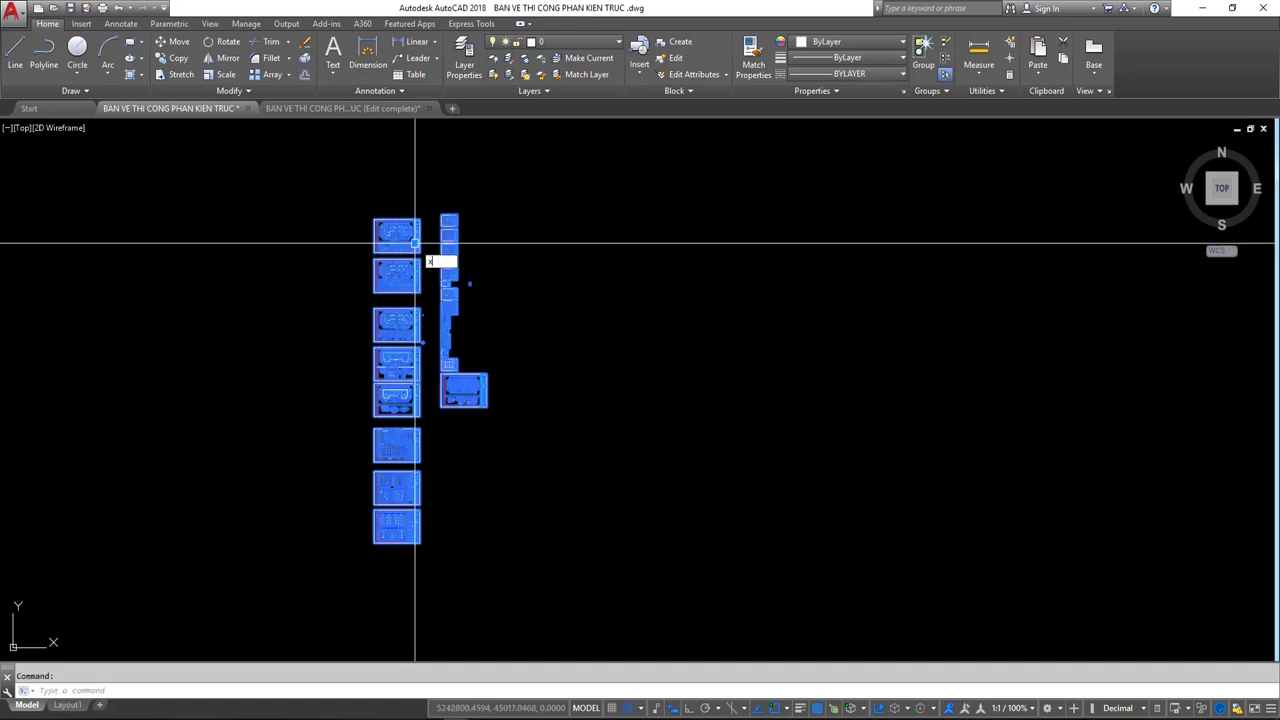
{"action": "key", "text": "Return"}
{"action": "middle_click_drag", "start_coordinate": [482, 327], "coordinate": [559, 314]}
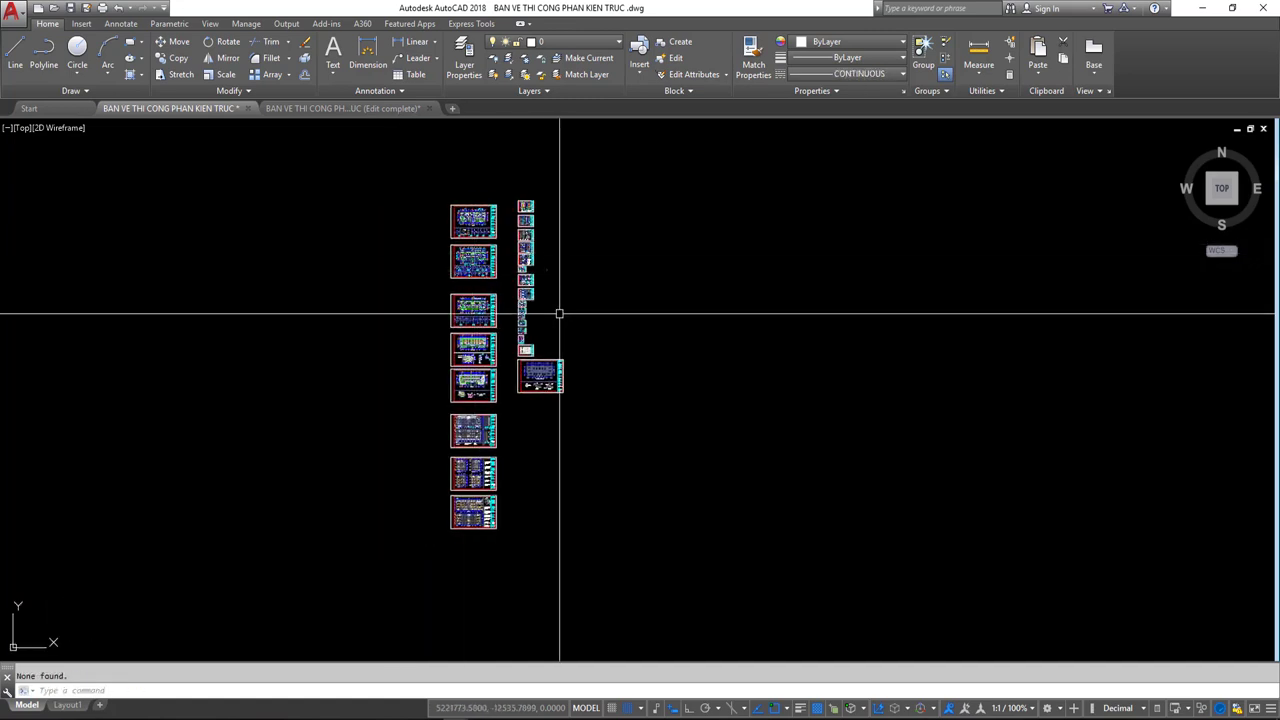
{"action": "middle_click_drag", "start_coordinate": [486, 247], "coordinate": [474, 277]}
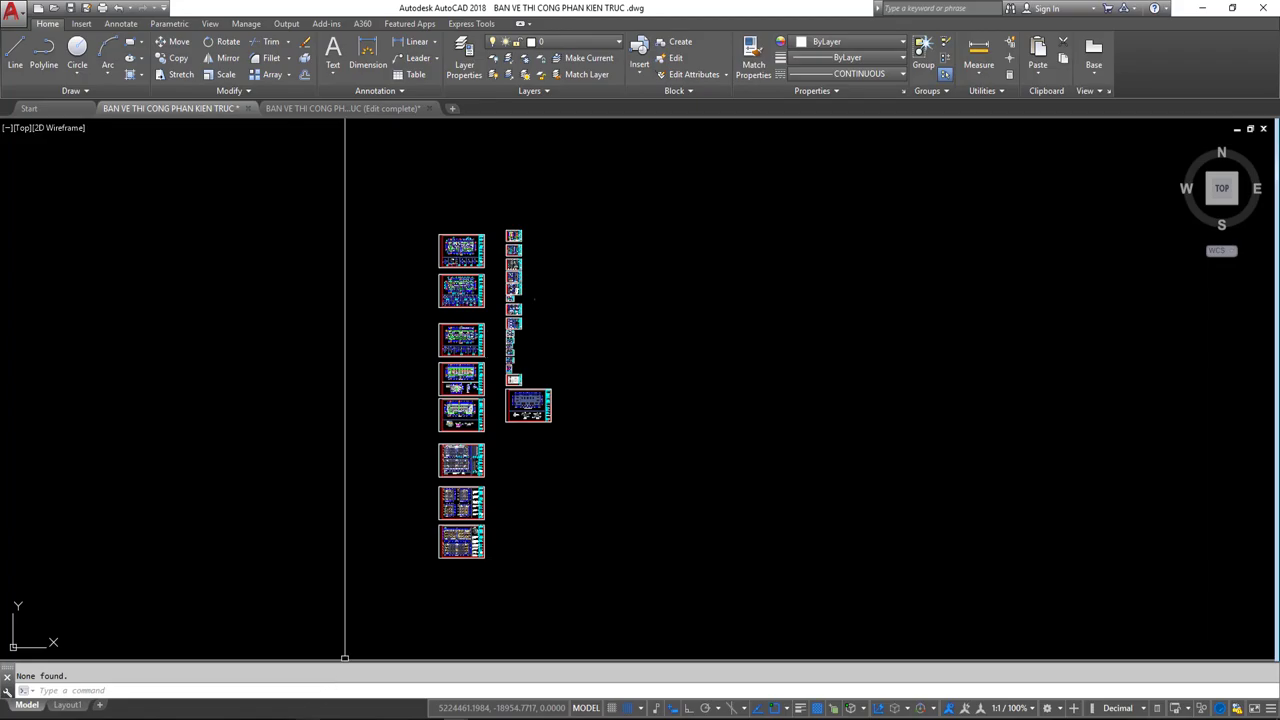
{"action": "key", "text": "alt+Tab"}
{"action": "left_click", "coordinate": [70, 12]}
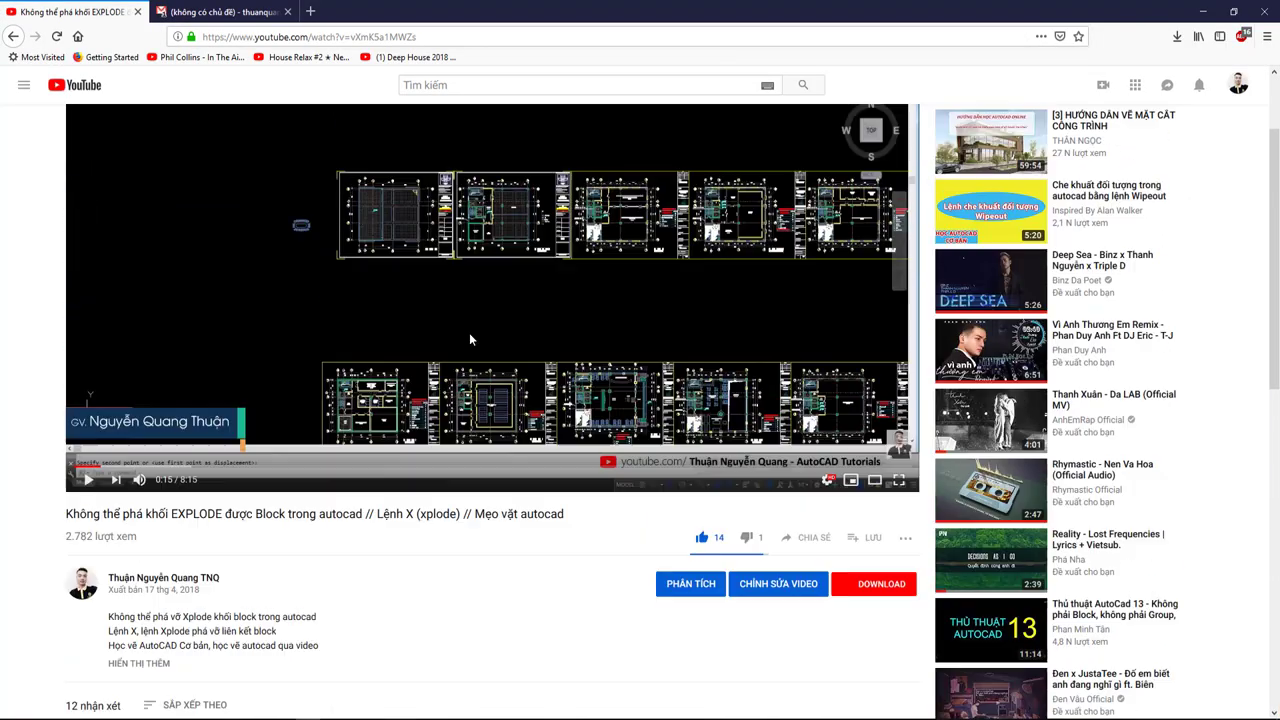
Briefly highlight the video title, then bring the original AutoCAD drawing back on screen.
{"action": "scroll", "coordinate": [469, 340], "scroll_direction": "up", "scroll_amount": 2}
{"action": "left_click_drag", "start_coordinate": [67, 634], "coordinate": [252, 645]}
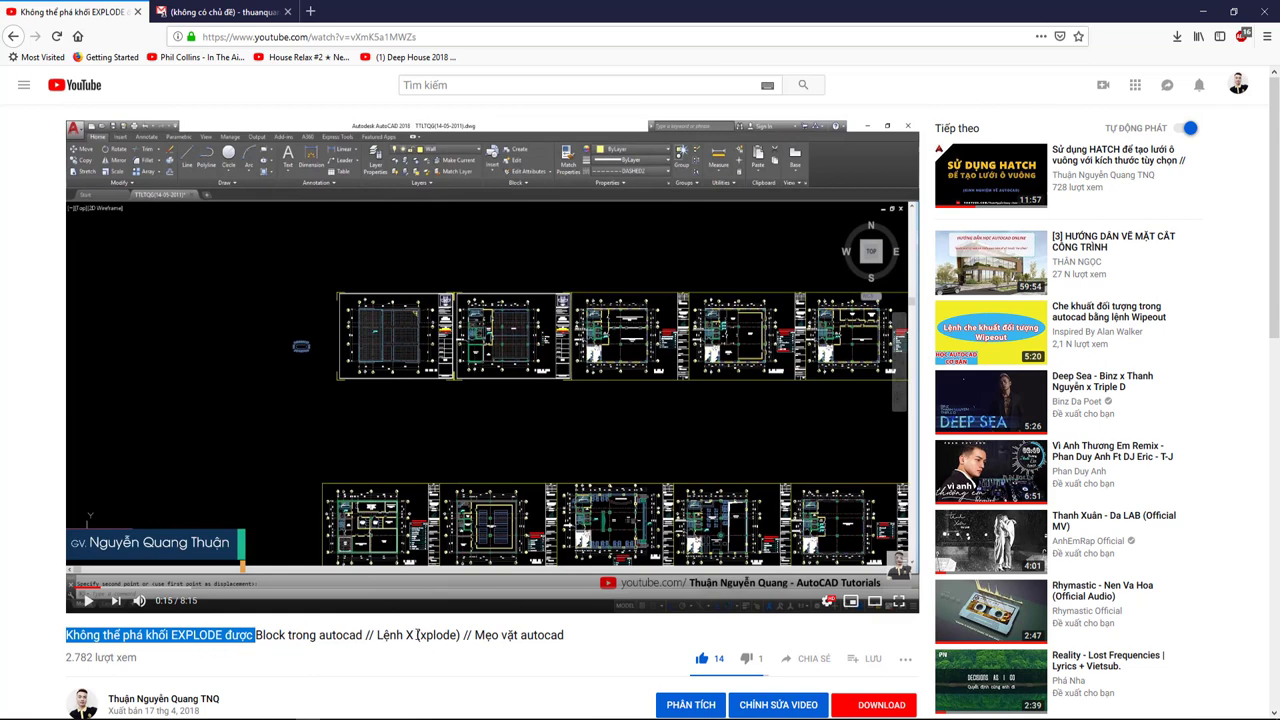
{"action": "left_click", "coordinate": [364, 646]}
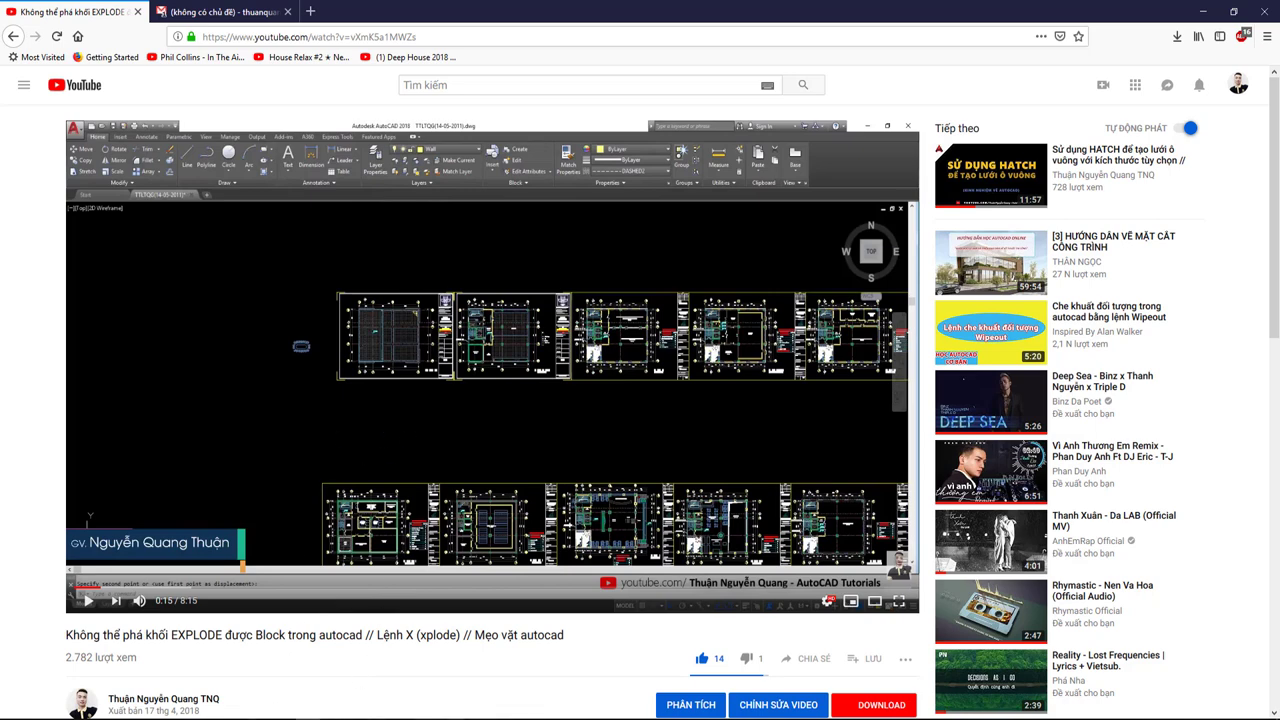
{"action": "left_click", "coordinate": [540, 668]}
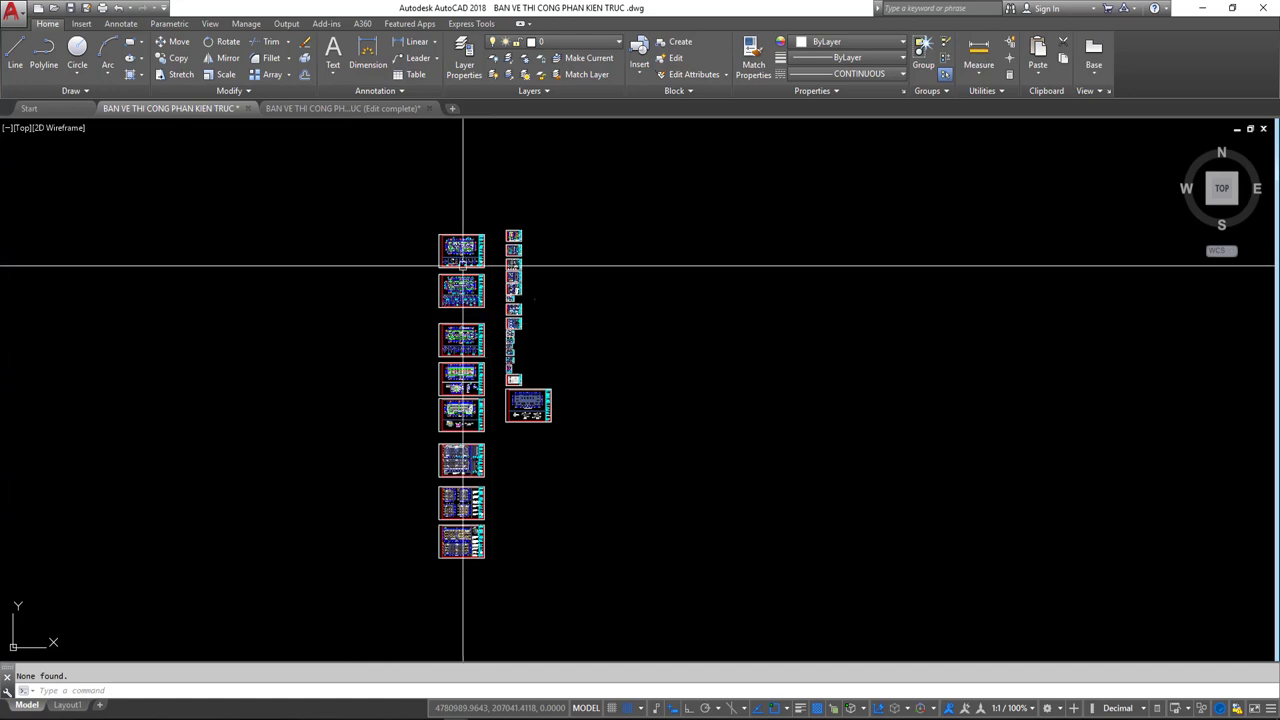
{"action": "scroll", "coordinate": [463, 266], "scroll_direction": "up", "scroll_amount": 5}
{"action": "left_click", "coordinate": [429, 194]}
{"action": "left_click", "coordinate": [432, 194]}
{"action": "scroll", "coordinate": [430, 250], "scroll_direction": "down", "scroll_amount": 2}
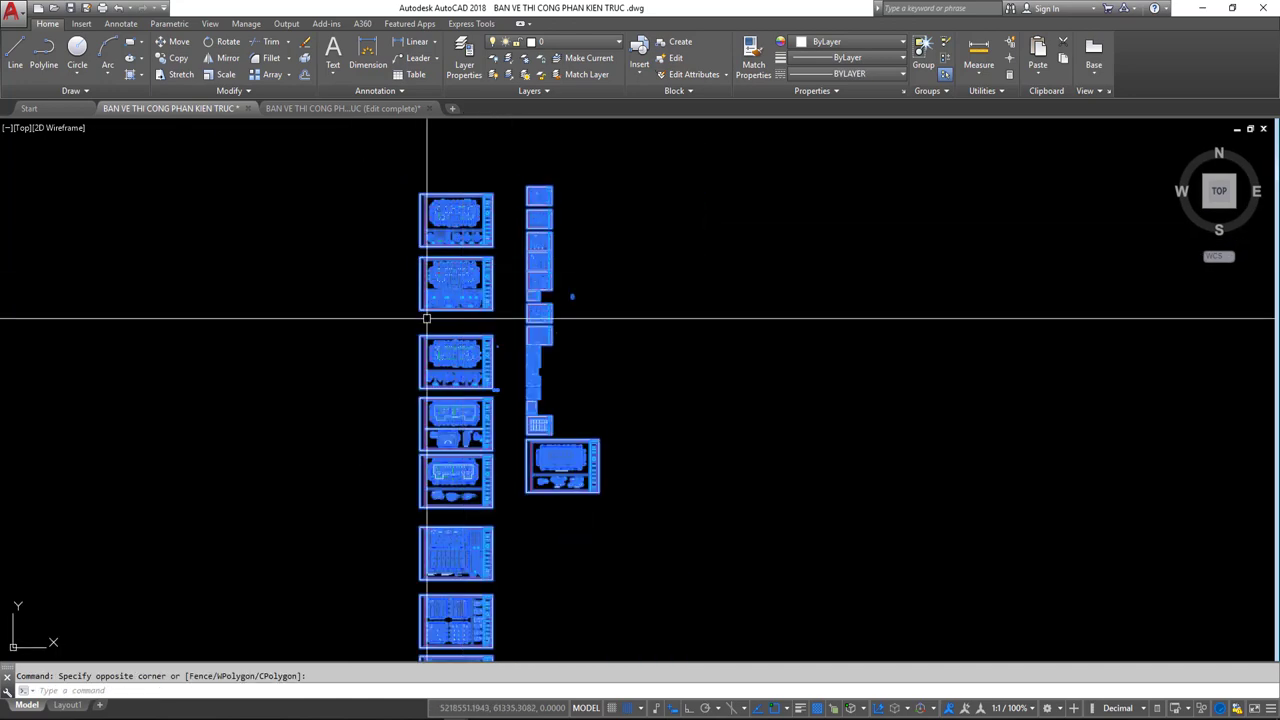
{"action": "middle_click_drag", "start_coordinate": [427, 318], "coordinate": [378, 258]}
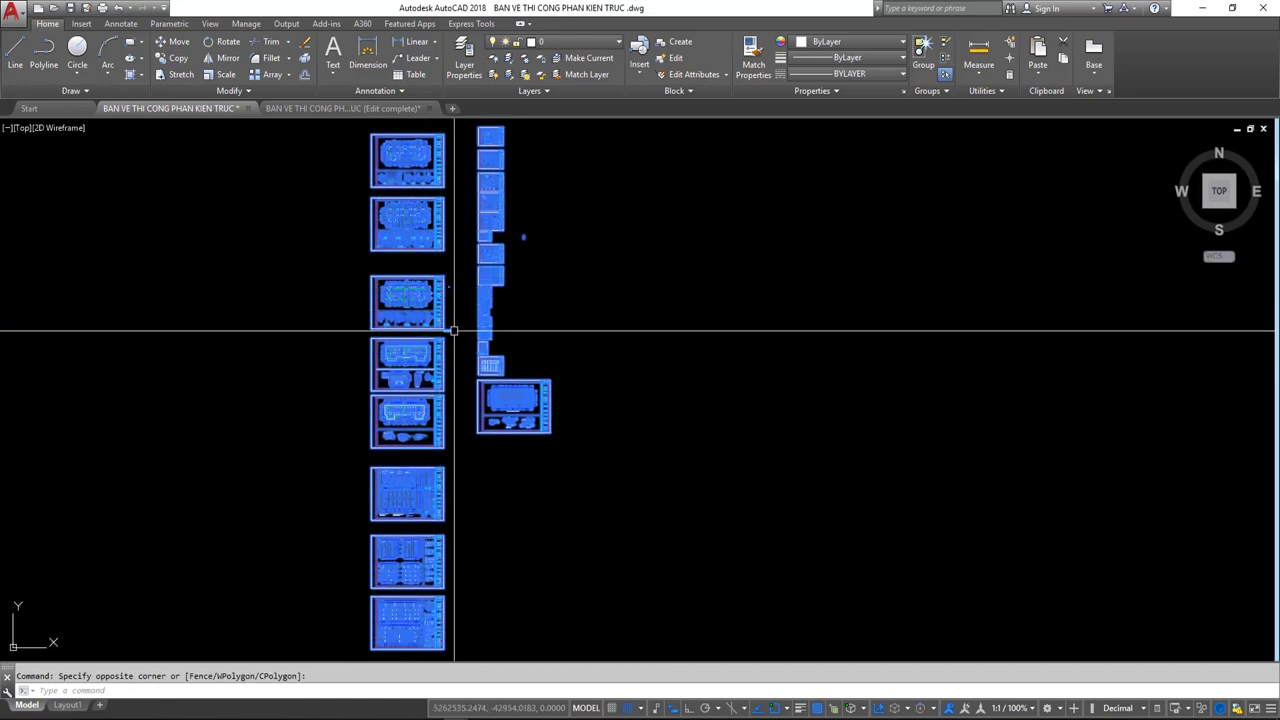
{"action": "middle_click_drag", "start_coordinate": [454, 331], "coordinate": [460, 374]}
{"action": "left_click", "coordinate": [443, 265]}
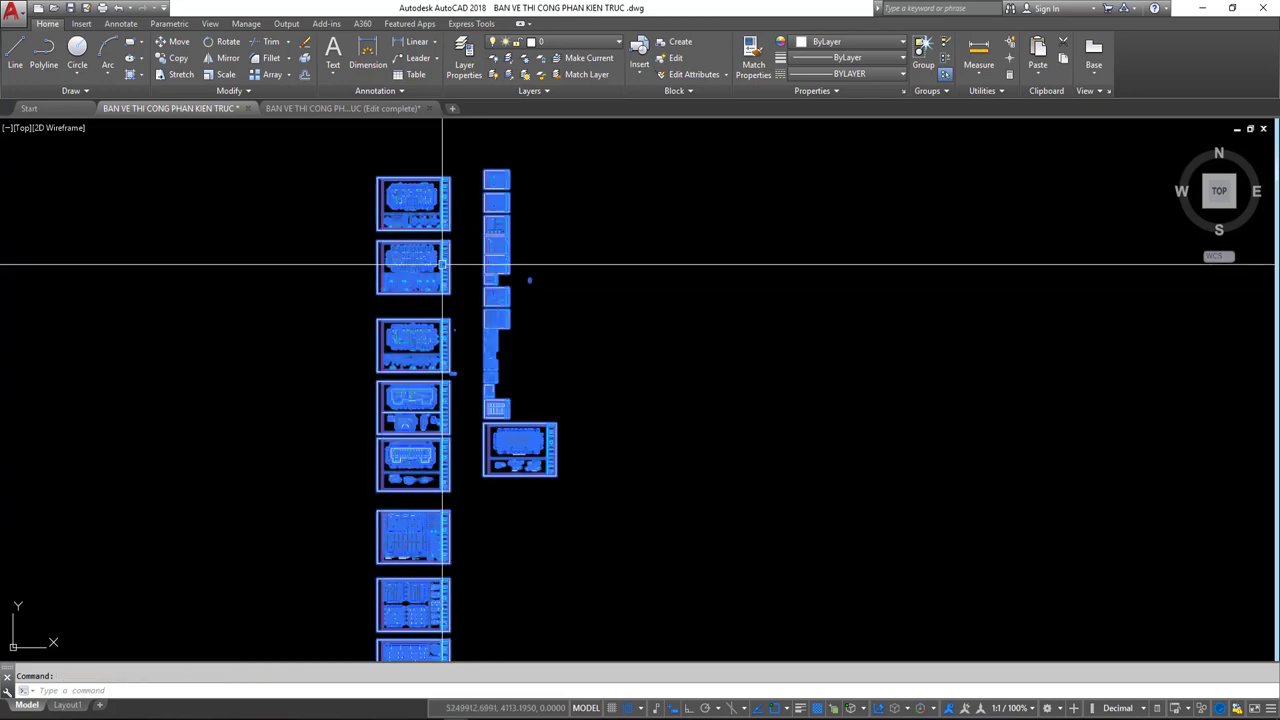
{"action": "double_click", "coordinate": [443, 265]}
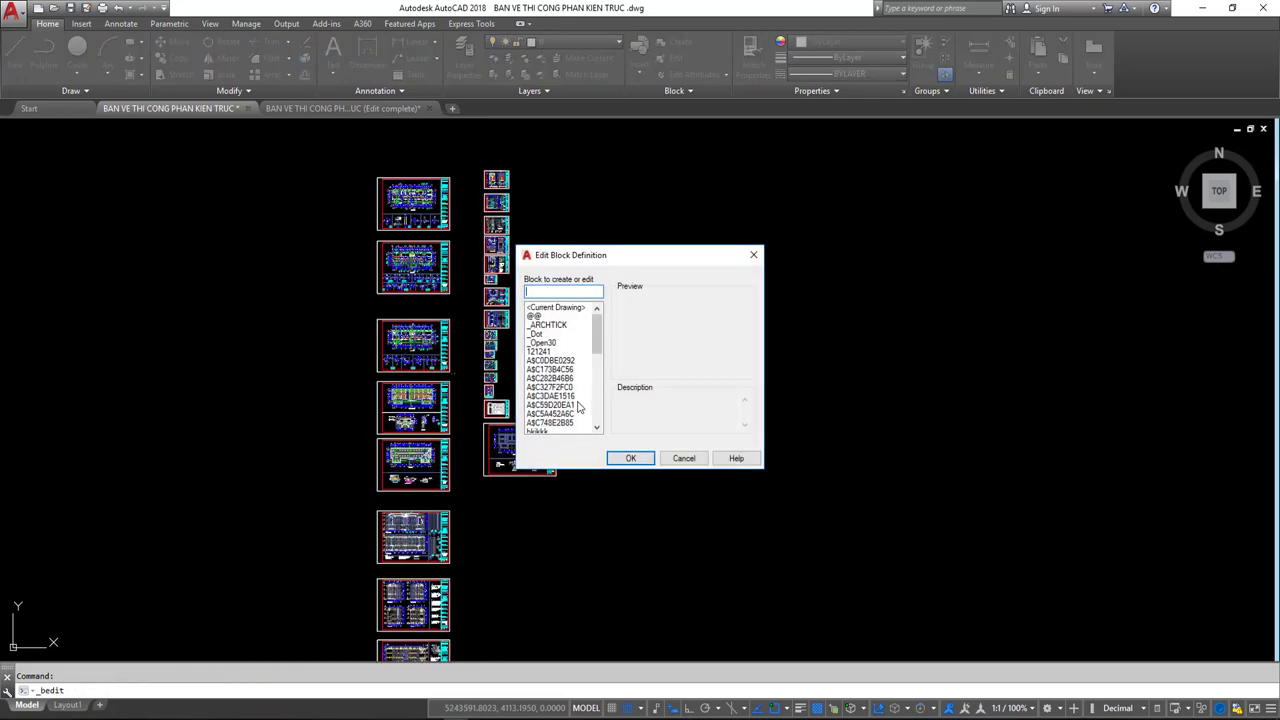
{"action": "scroll", "coordinate": [593, 328], "scroll_direction": "down", "scroll_amount": 3}
{"action": "scroll", "coordinate": [593, 328], "scroll_direction": "up", "scroll_amount": 5}
{"action": "left_click", "coordinate": [754, 254]}
{"action": "left_click", "coordinate": [551, 217]}
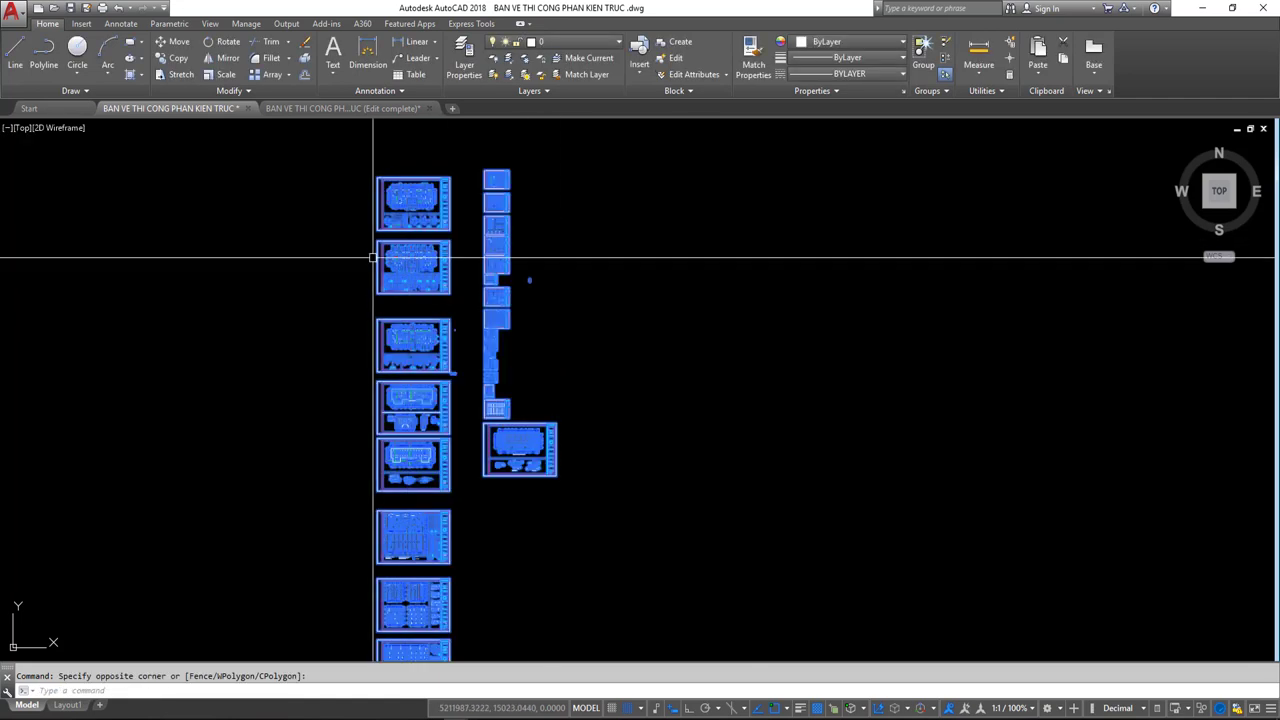
{"action": "left_click", "coordinate": [158, 213]}
{"action": "key", "text": "ctrl+1"}
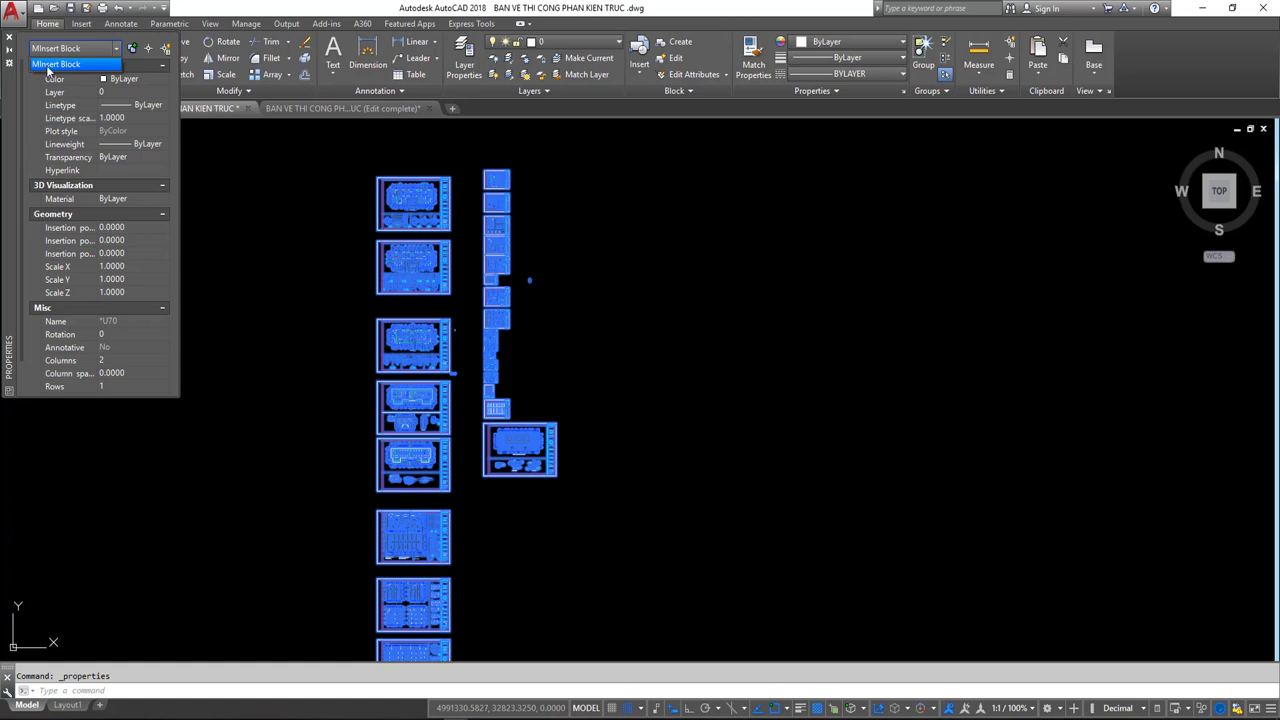
{"action": "key", "text": "Escape"}
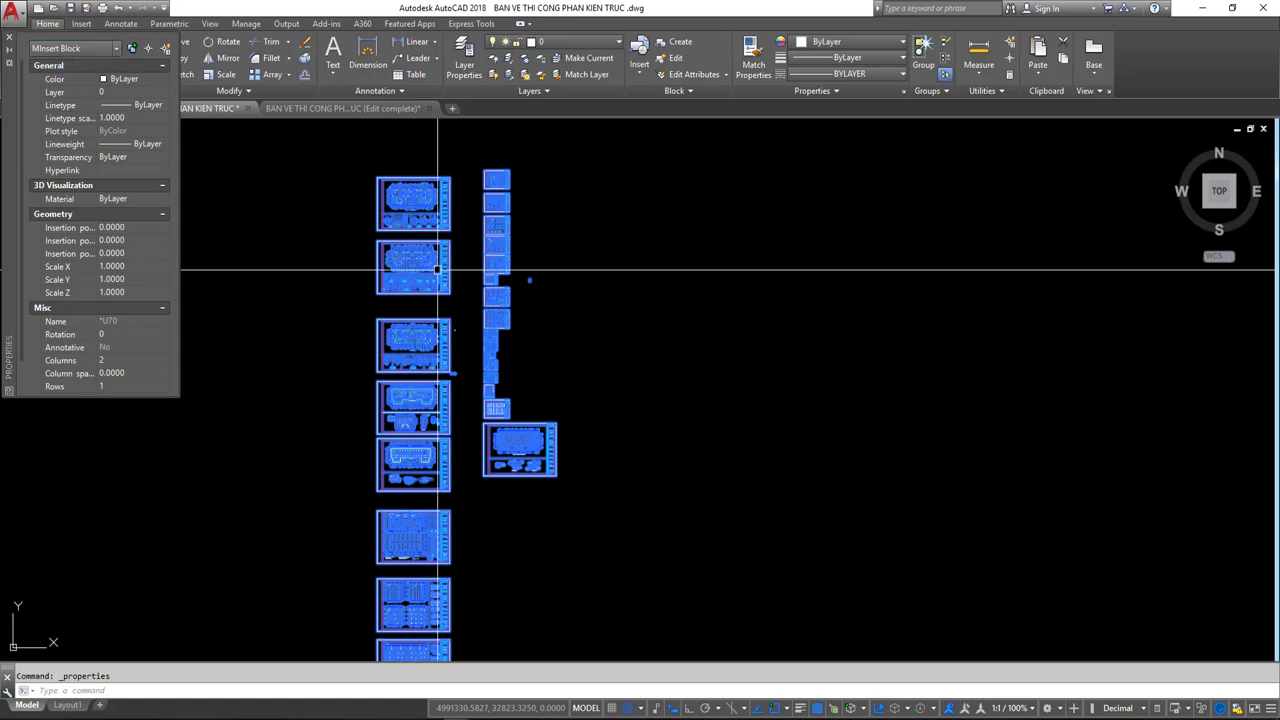
{"action": "key", "text": "Escape"}
{"action": "scroll", "coordinate": [474, 297], "scroll_direction": "down", "scroll_amount": 1}
{"action": "scroll", "coordinate": [483, 300], "scroll_direction": "down", "scroll_amount": 4}
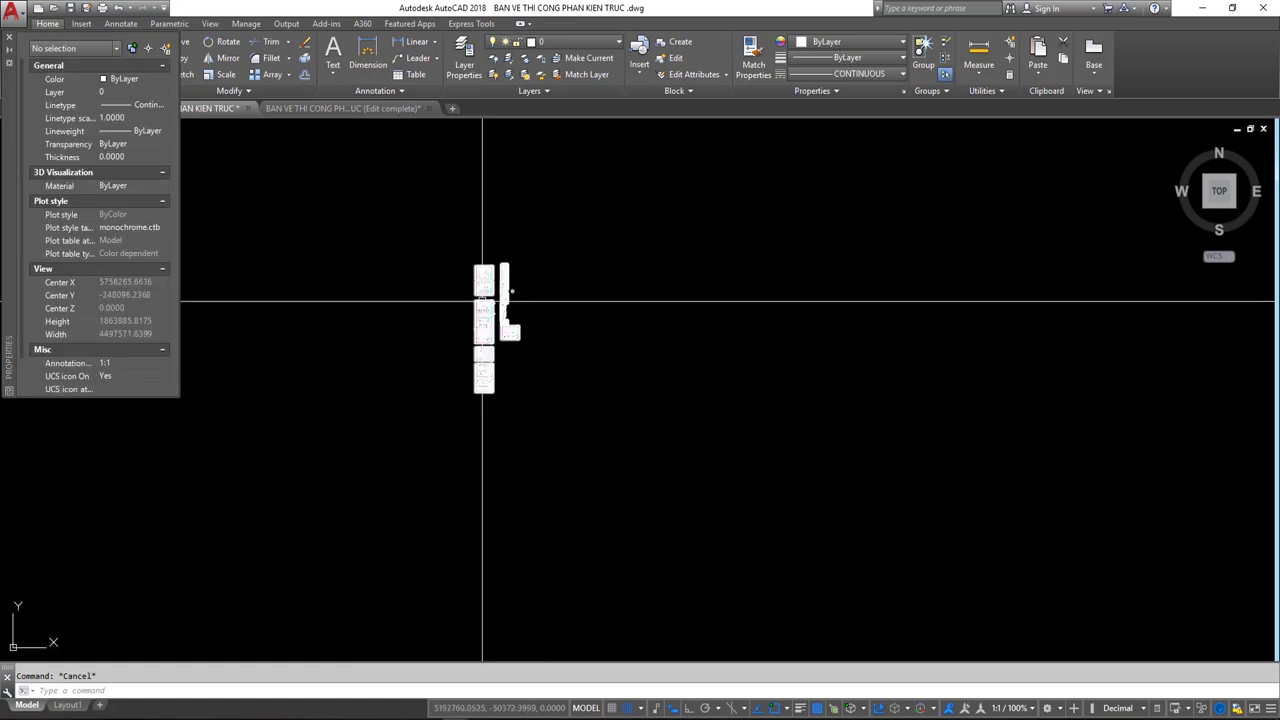
{"action": "left_click", "coordinate": [10, 38]}
{"action": "scroll", "coordinate": [482, 292], "scroll_direction": "up", "scroll_amount": 4}
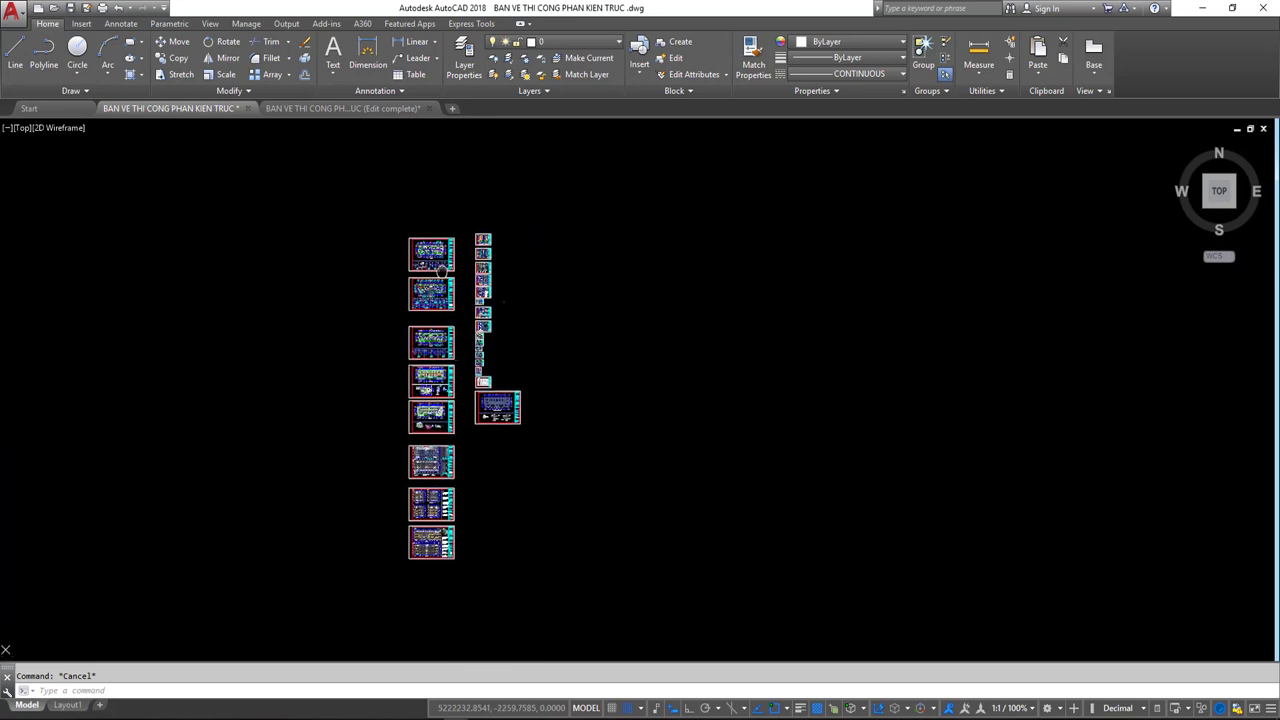
Start and cancel a window selection around the sheets, then nudge the view slightly.
{"action": "left_click", "coordinate": [367, 206]}
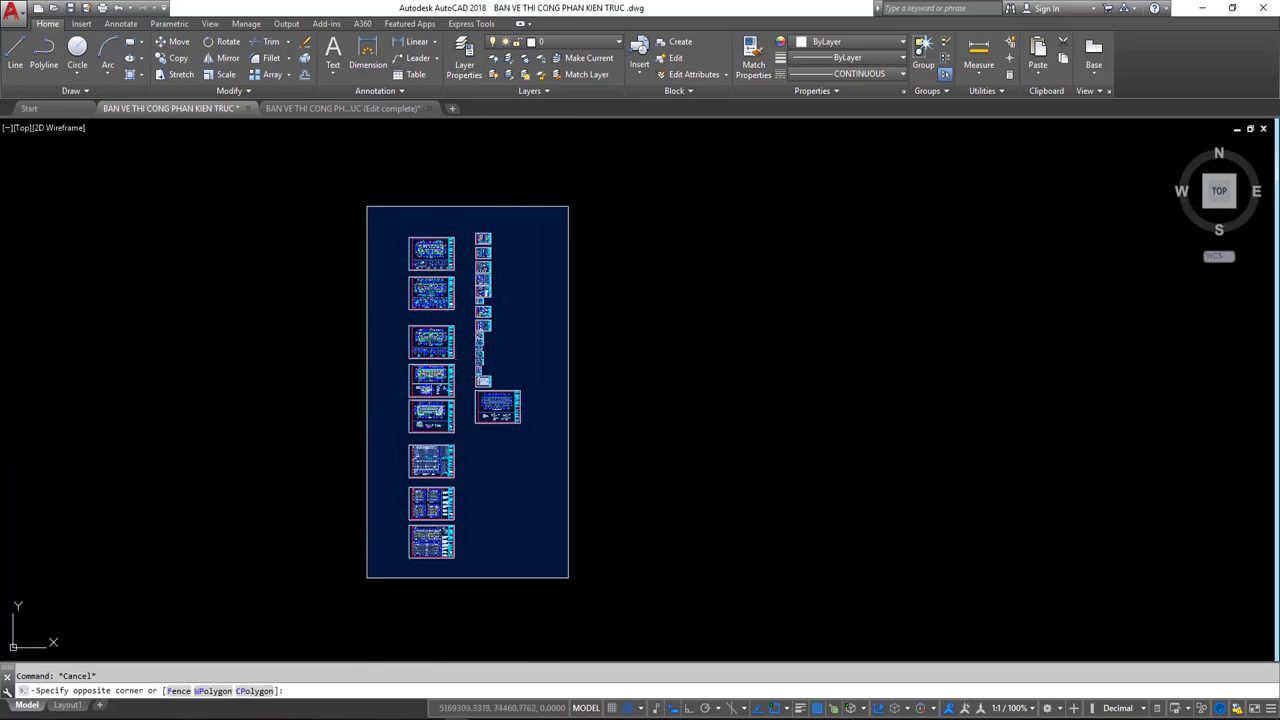
{"action": "key", "text": "Escape"}
{"action": "middle_click_drag", "start_coordinate": [410, 286], "coordinate": [385, 286]}
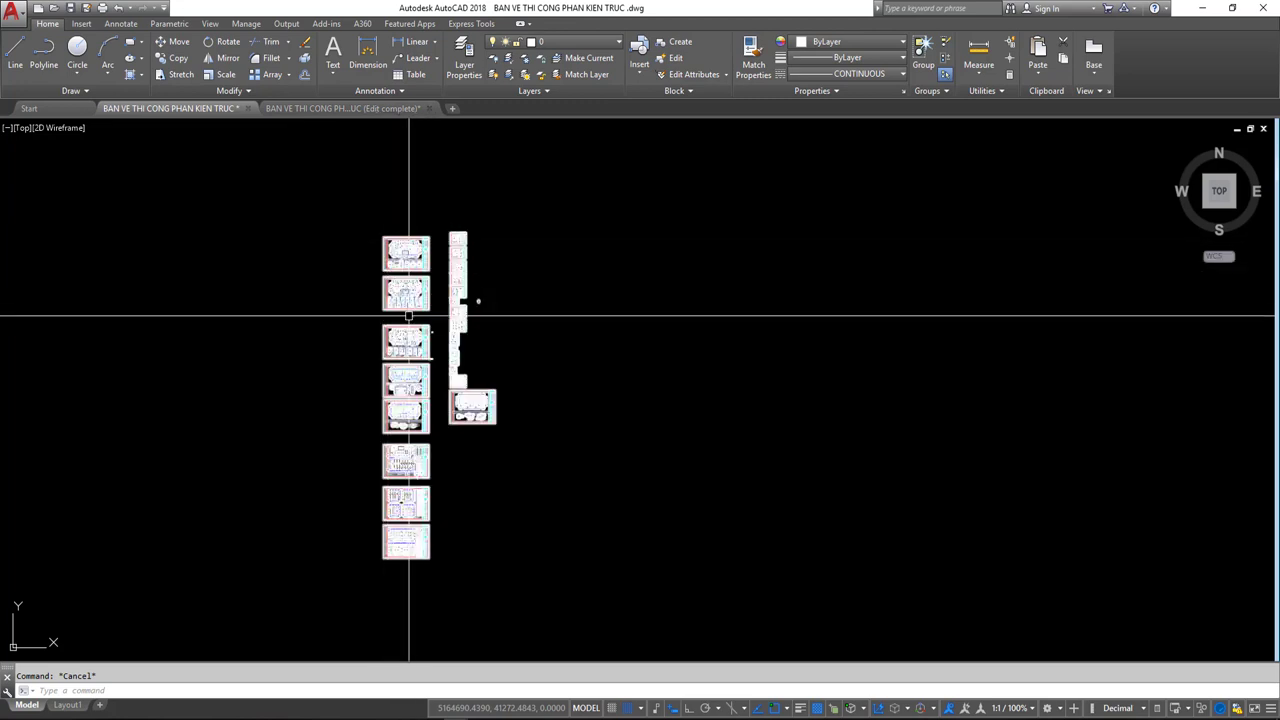
{"action": "middle_click_drag", "start_coordinate": [423, 274], "coordinate": [428, 266]}
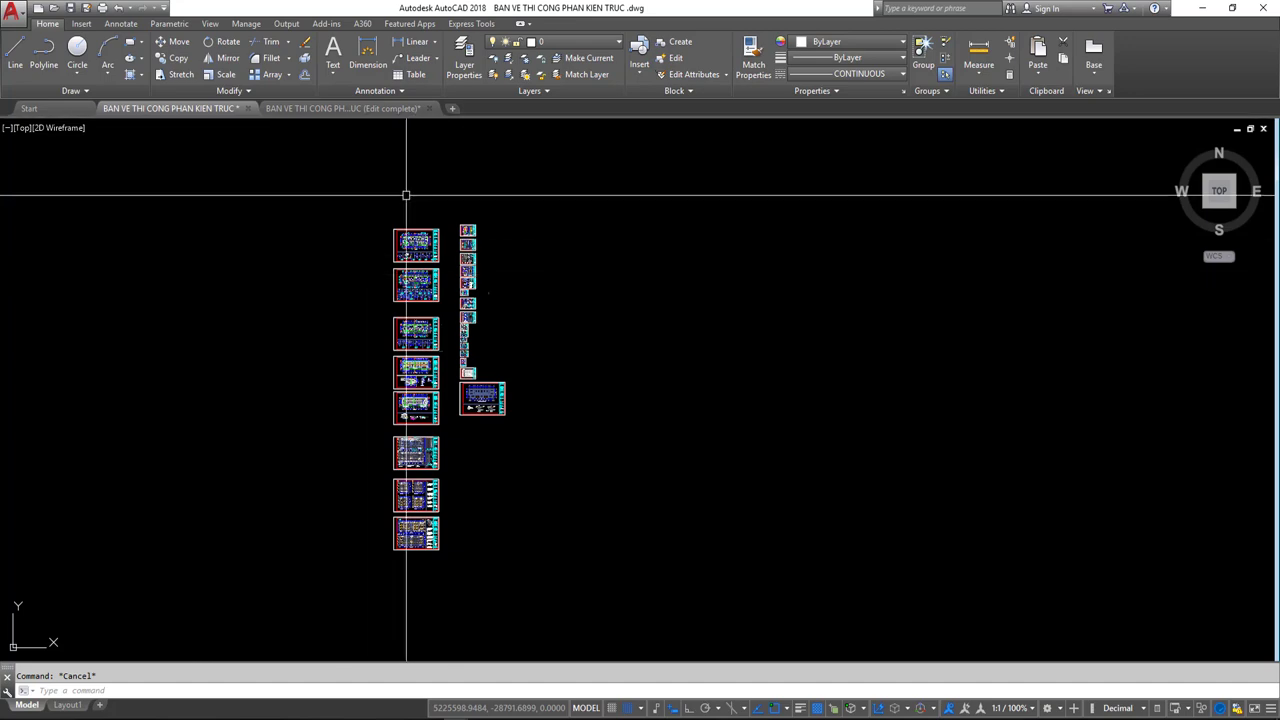
Switch to the Edit complete drawing and zoom around its top sheet, cancelling a window selection.
{"action": "mouse_move", "coordinate": [340, 108]}
{"action": "left_click", "coordinate": [326, 109]}
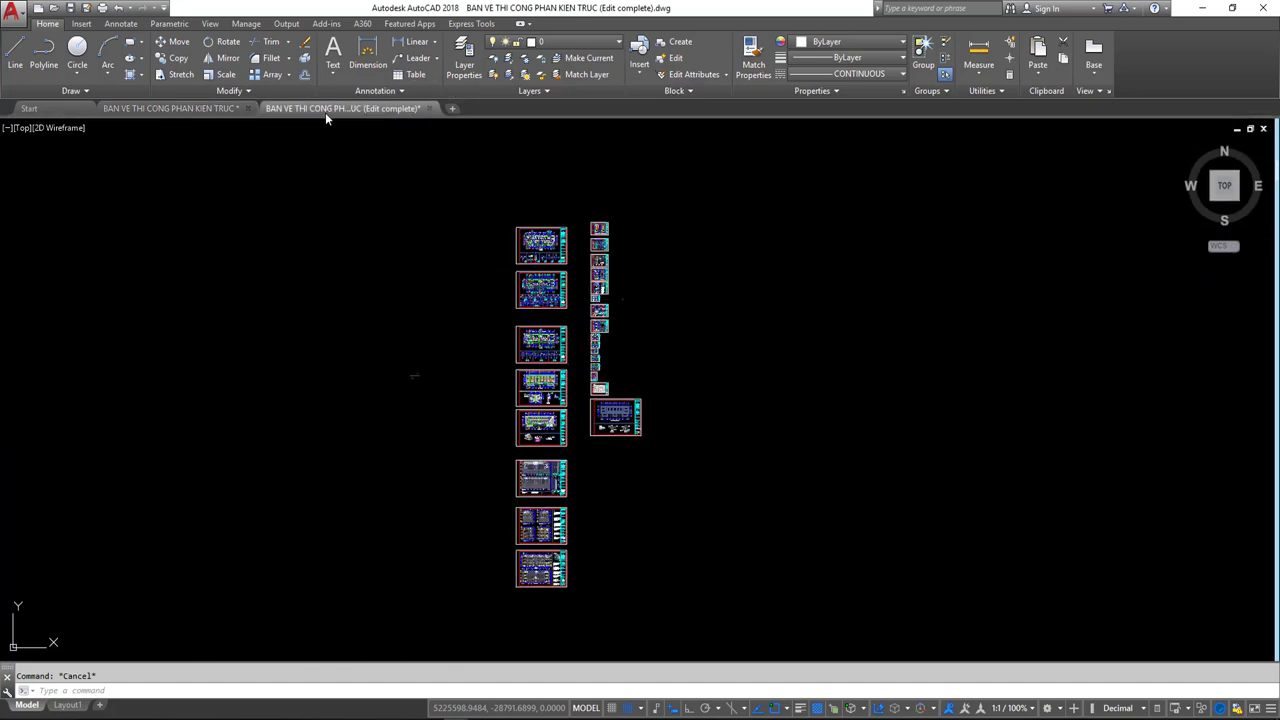
{"action": "middle_click_drag", "start_coordinate": [552, 340], "coordinate": [511, 337]}
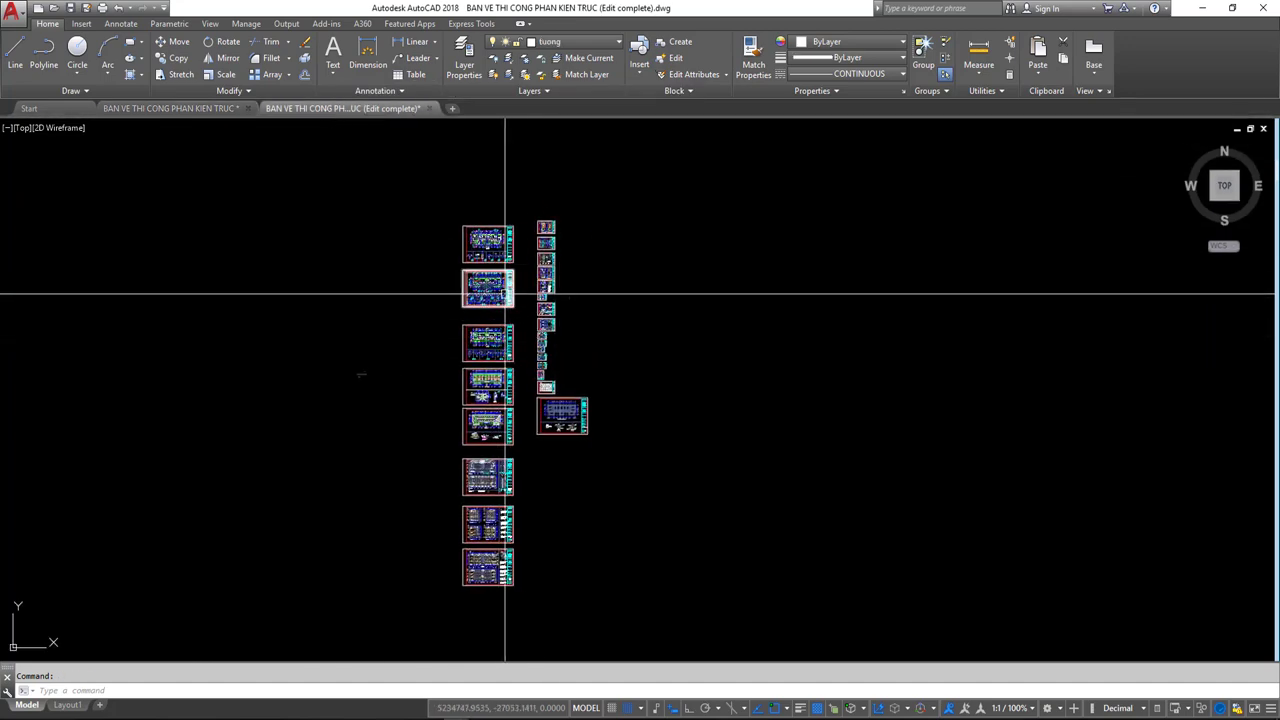
{"action": "scroll", "coordinate": [509, 291], "scroll_direction": "up", "scroll_amount": 5}
{"action": "scroll", "coordinate": [460, 258], "scroll_direction": "up", "scroll_amount": 5}
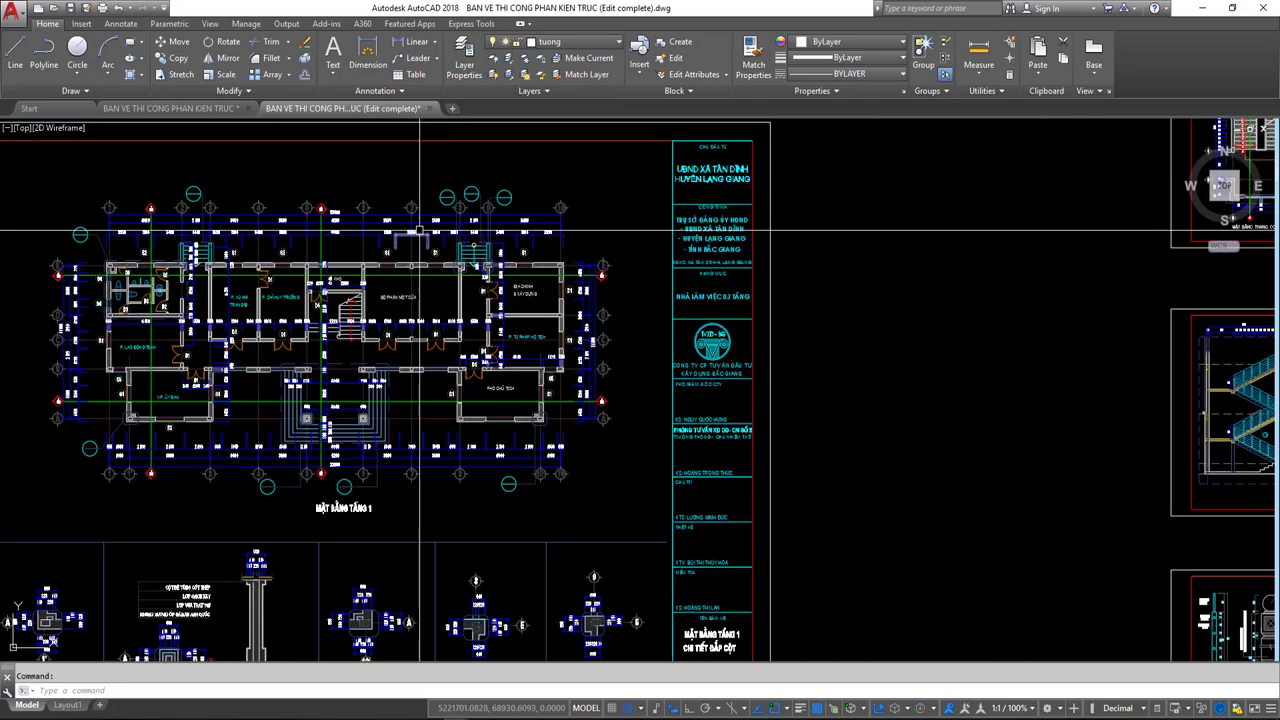
{"action": "left_click", "coordinate": [738, 216]}
{"action": "scroll", "coordinate": [577, 311], "scroll_direction": "down", "scroll_amount": 3}
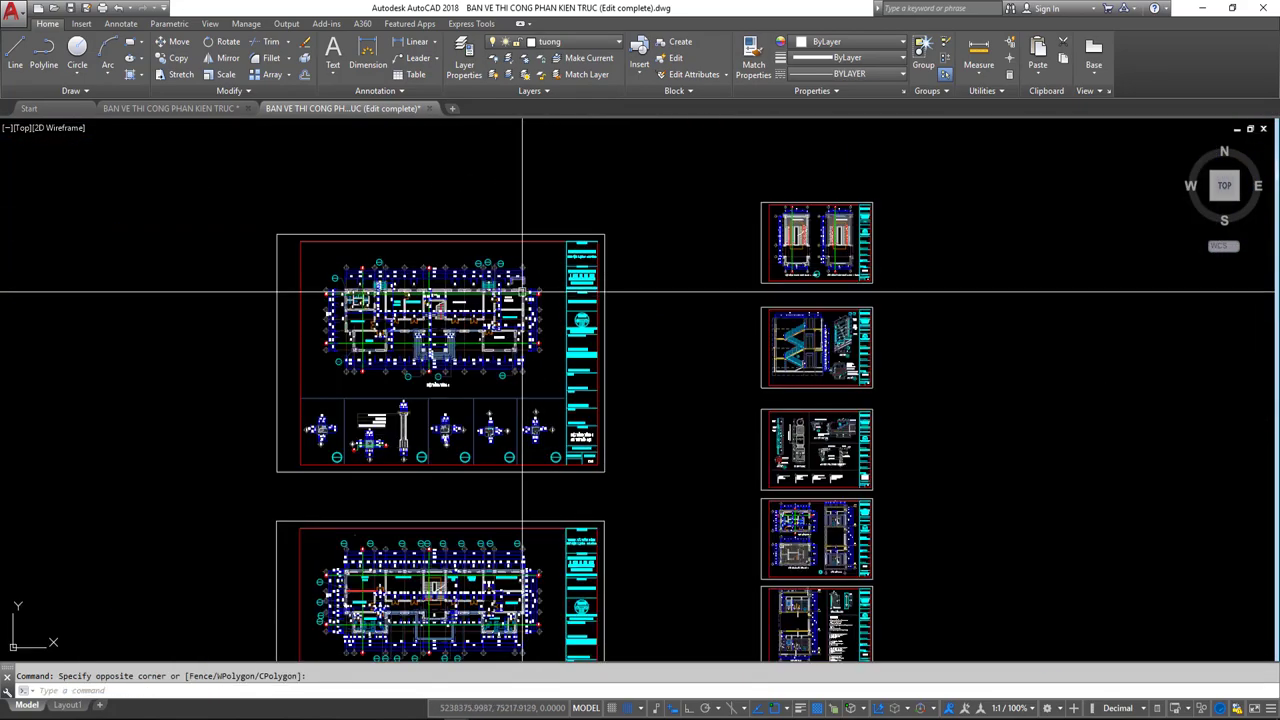
{"action": "scroll", "coordinate": [525, 285], "scroll_direction": "up", "scroll_amount": 6}
{"action": "scroll", "coordinate": [532, 291], "scroll_direction": "down", "scroll_amount": 5}
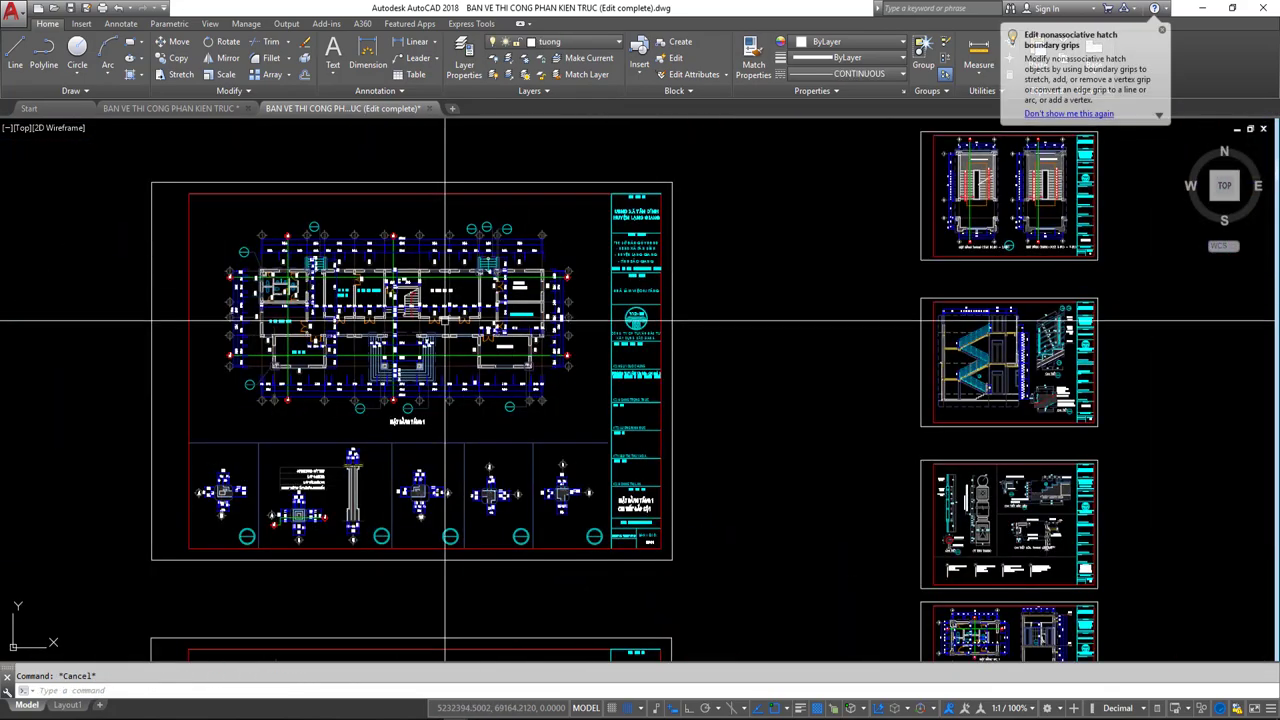
{"action": "scroll", "coordinate": [351, 306], "scroll_direction": "up", "scroll_amount": 5}
{"action": "scroll", "coordinate": [351, 306], "scroll_direction": "up", "scroll_amount": 2}
{"action": "scroll", "coordinate": [351, 306], "scroll_direction": "down", "scroll_amount": 2}
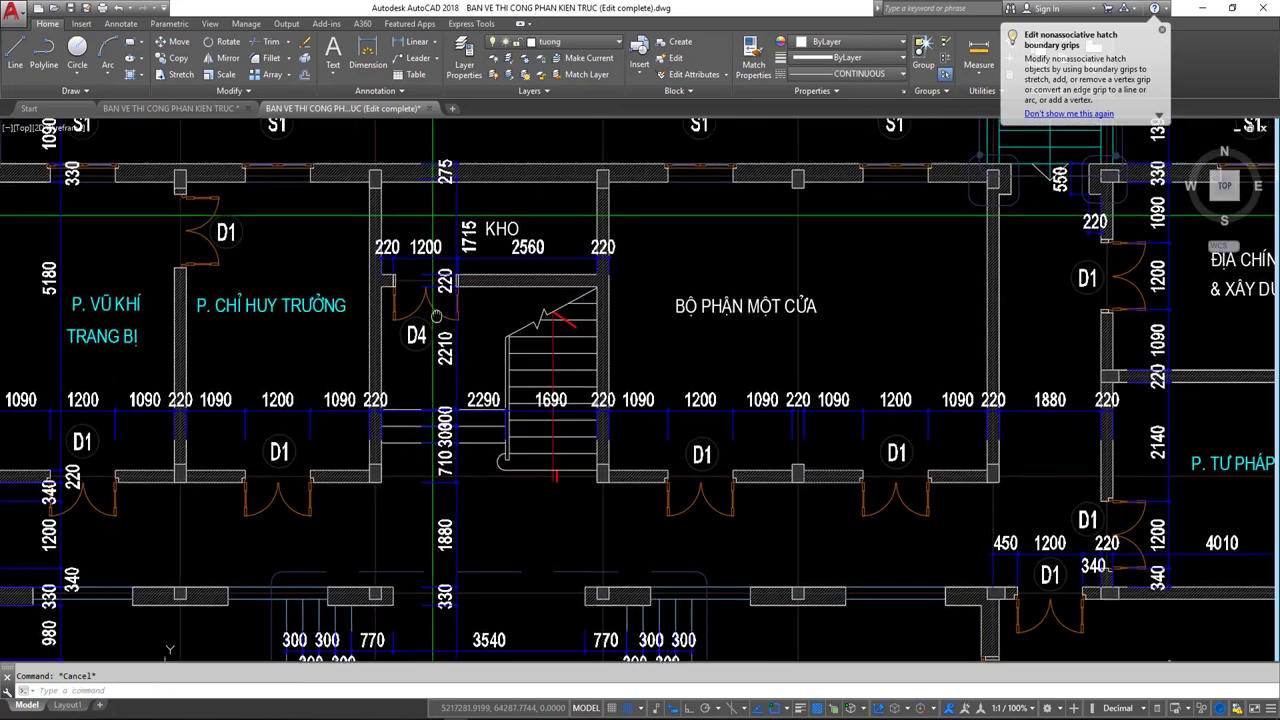
{"action": "scroll", "coordinate": [380, 320], "scroll_direction": "down", "scroll_amount": 1}
{"action": "key", "text": "Escape"}
{"action": "scroll", "coordinate": [400, 300], "scroll_direction": "down", "scroll_amount": 2}
{"action": "scroll", "coordinate": [500, 330], "scroll_direction": "down", "scroll_amount": 2}
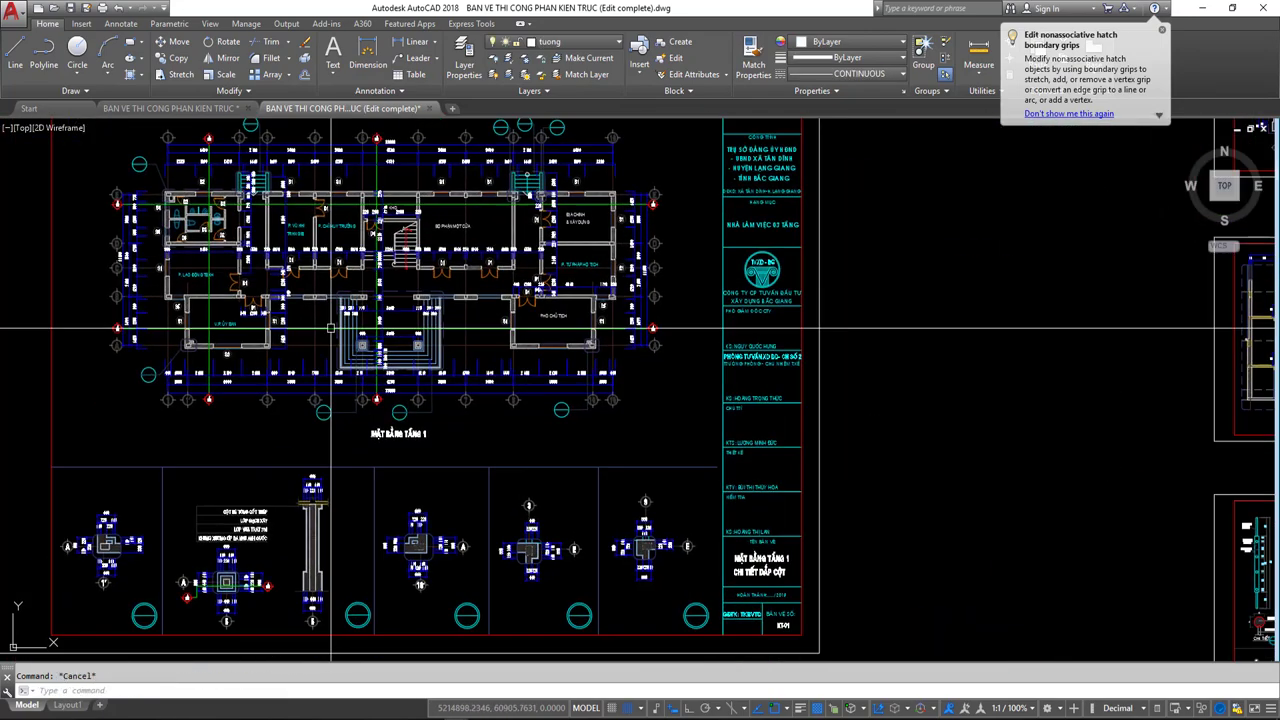
{"action": "scroll", "coordinate": [500, 330], "scroll_direction": "up", "scroll_amount": 3}
Zoom into the first-floor plan, trying and cancelling several selection windows on the sheets.
{"action": "left_click", "coordinate": [500, 330]}
{"action": "scroll", "coordinate": [567, 330], "scroll_direction": "down", "scroll_amount": 3}
{"action": "left_click", "coordinate": [567, 330]}
{"action": "scroll", "coordinate": [567, 330], "scroll_direction": "down", "scroll_amount": 1}
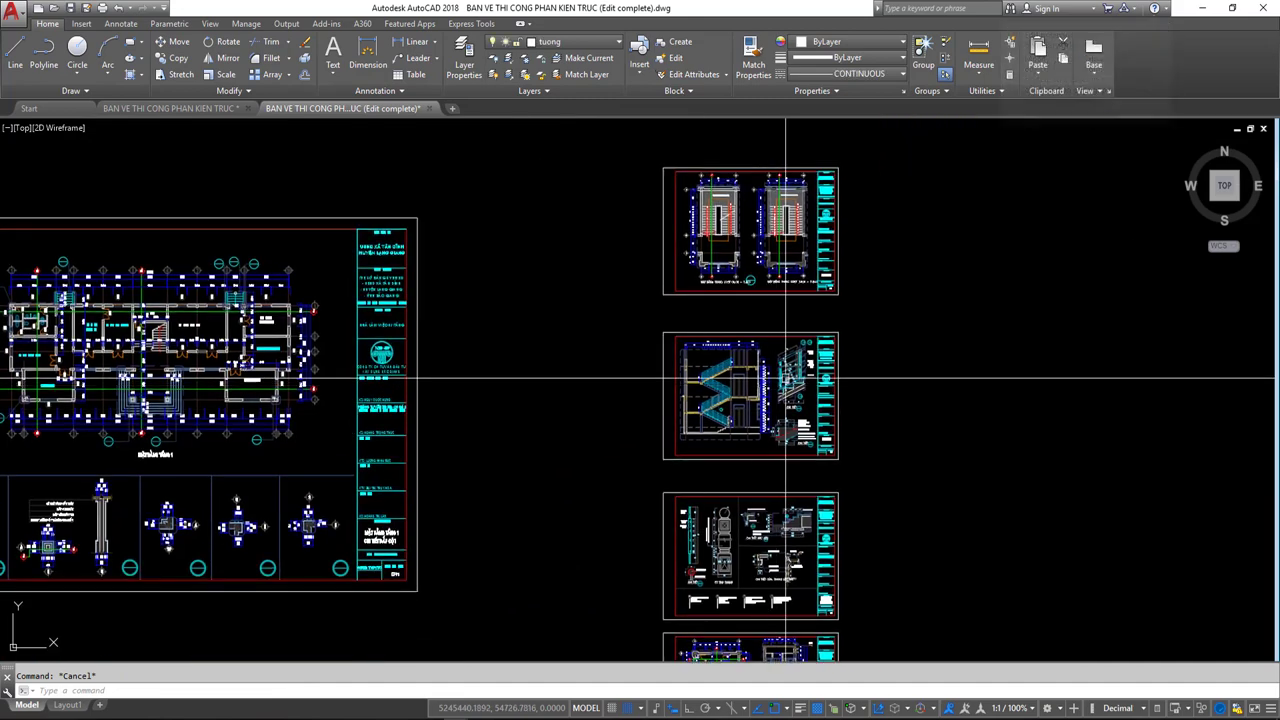
{"action": "scroll", "coordinate": [617, 345], "scroll_direction": "down", "scroll_amount": 3}
{"action": "left_click", "coordinate": [617, 345]}
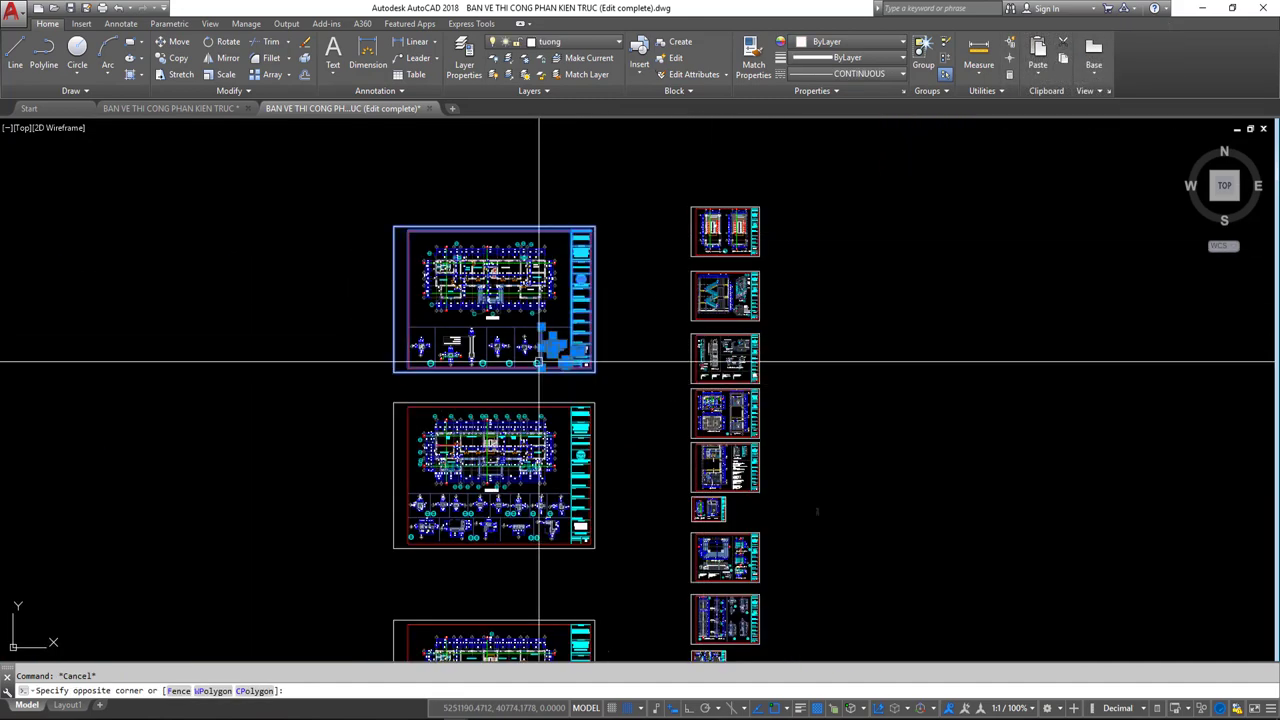
{"action": "scroll", "coordinate": [514, 337], "scroll_direction": "down", "scroll_amount": 2}
{"action": "key", "text": "Escape"}
{"action": "middle_click_drag", "start_coordinate": [600, 370], "coordinate": [600, 277]}
{"action": "left_click", "coordinate": [600, 277]}
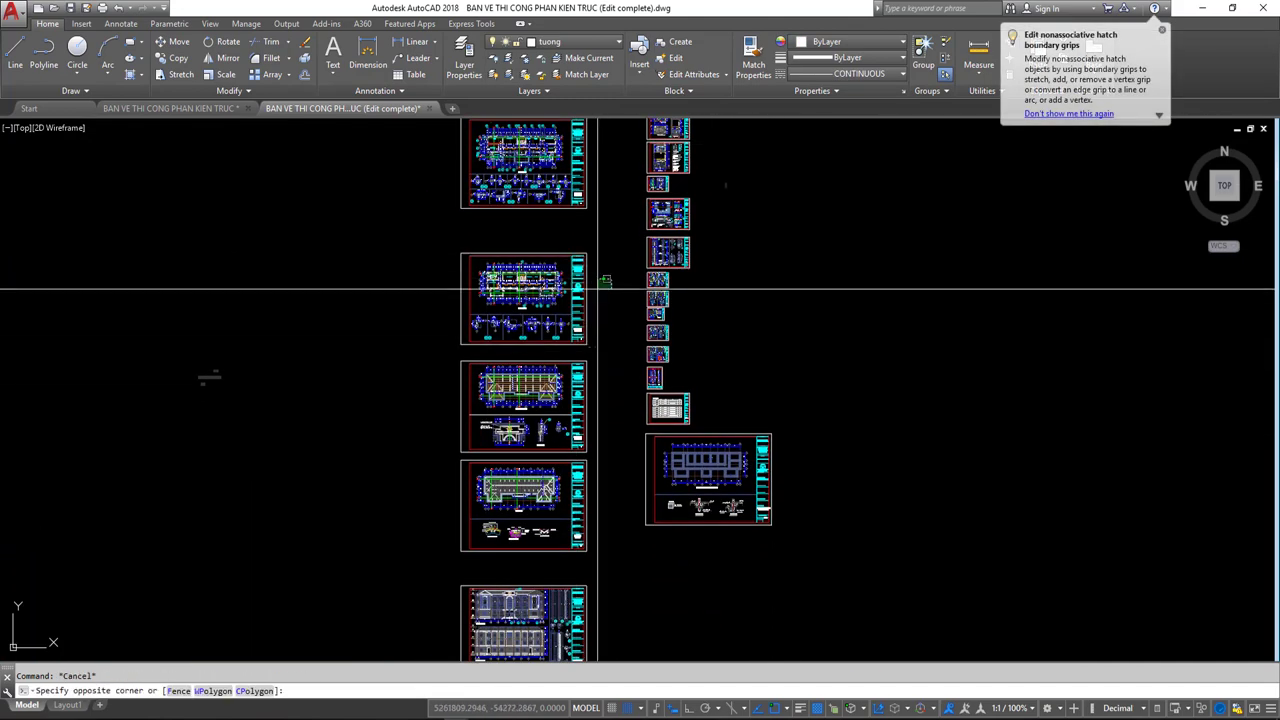
{"action": "key", "text": "Escape"}
{"action": "scroll", "coordinate": [509, 324], "scroll_direction": "down", "scroll_amount": 2}
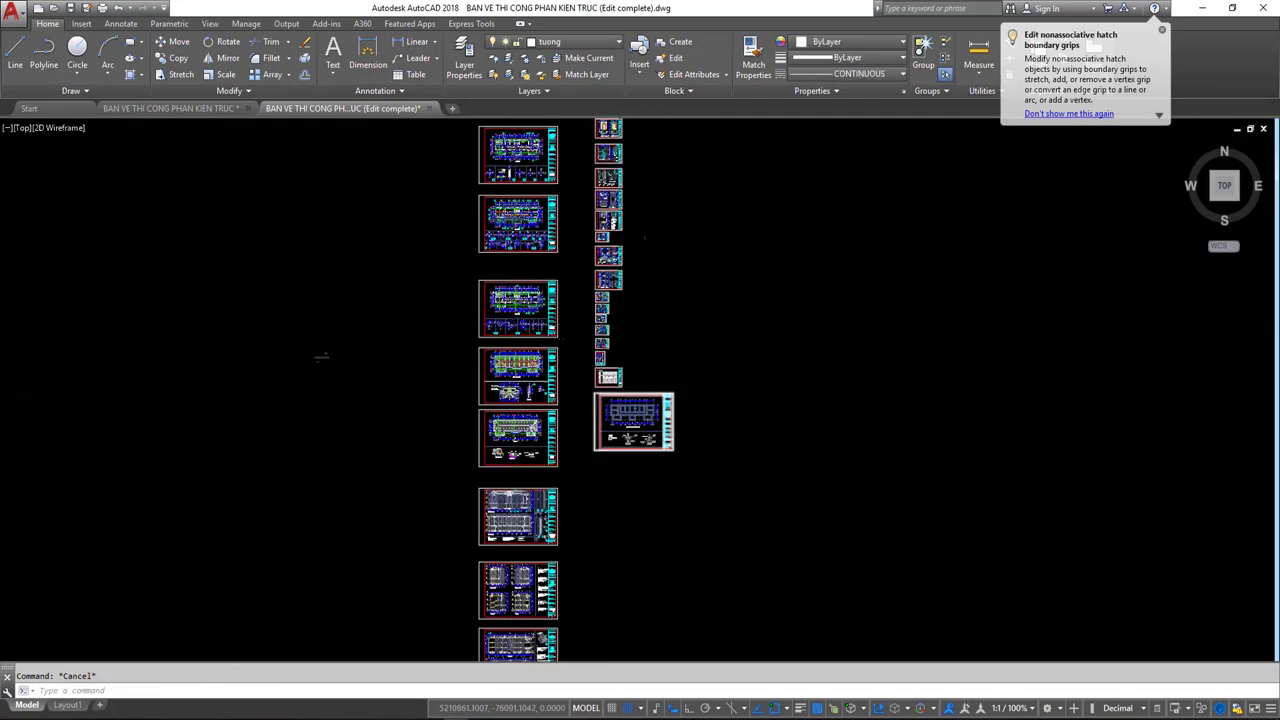
{"action": "left_click", "coordinate": [591, 386]}
{"action": "key", "text": "Escape"}
{"action": "scroll", "coordinate": [591, 420], "scroll_direction": "down", "scroll_amount": 2}
{"action": "left_click", "coordinate": [589, 380]}
{"action": "key", "text": "Escape"}
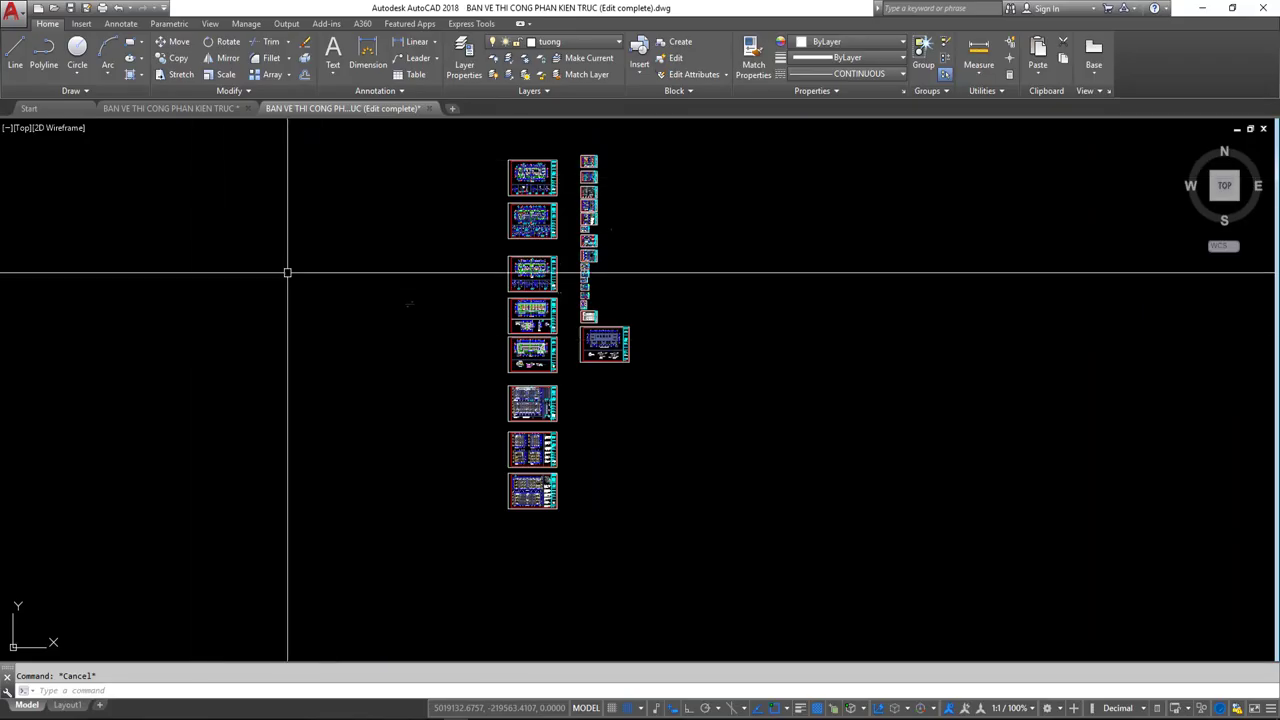
Window-select all the drawing sheets and zoom in to inspect them.
{"action": "left_click", "coordinate": [353, 195]}
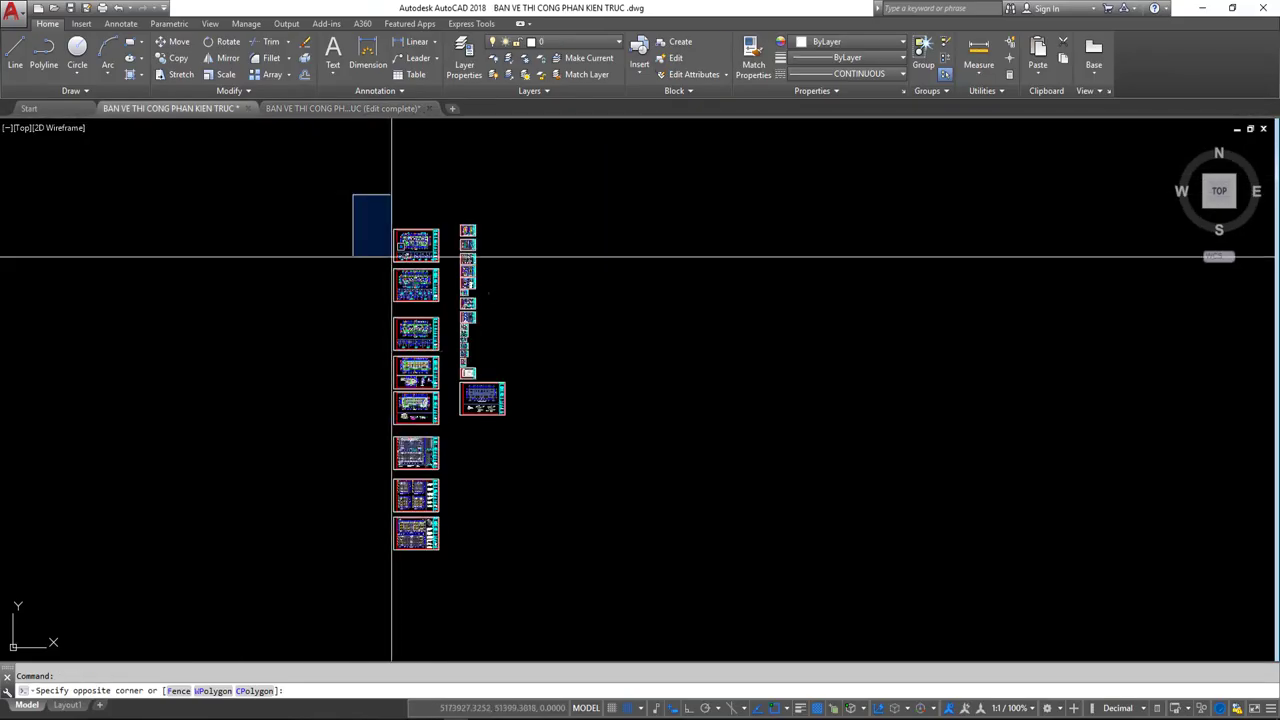
{"action": "left_click", "coordinate": [560, 592]}
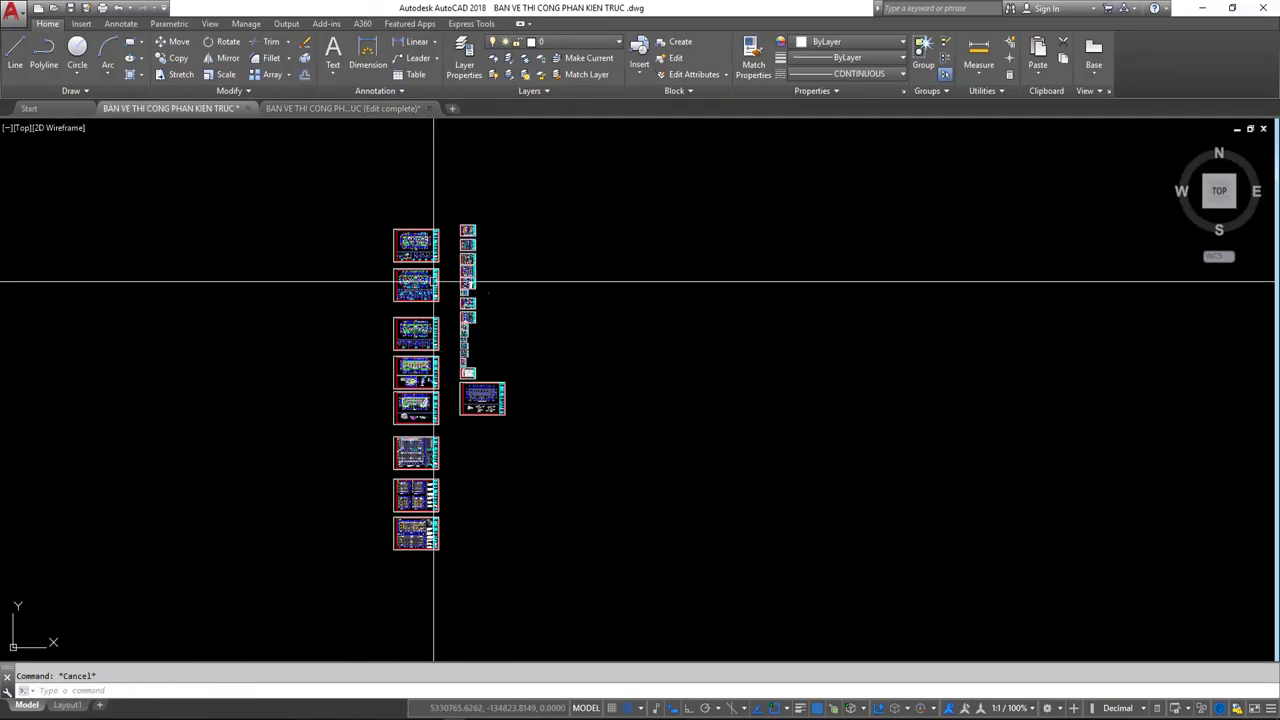
{"action": "scroll", "coordinate": [434, 280], "scroll_direction": "up", "scroll_amount": 2}
{"action": "scroll", "coordinate": [429, 330], "scroll_direction": "down", "scroll_amount": 3}
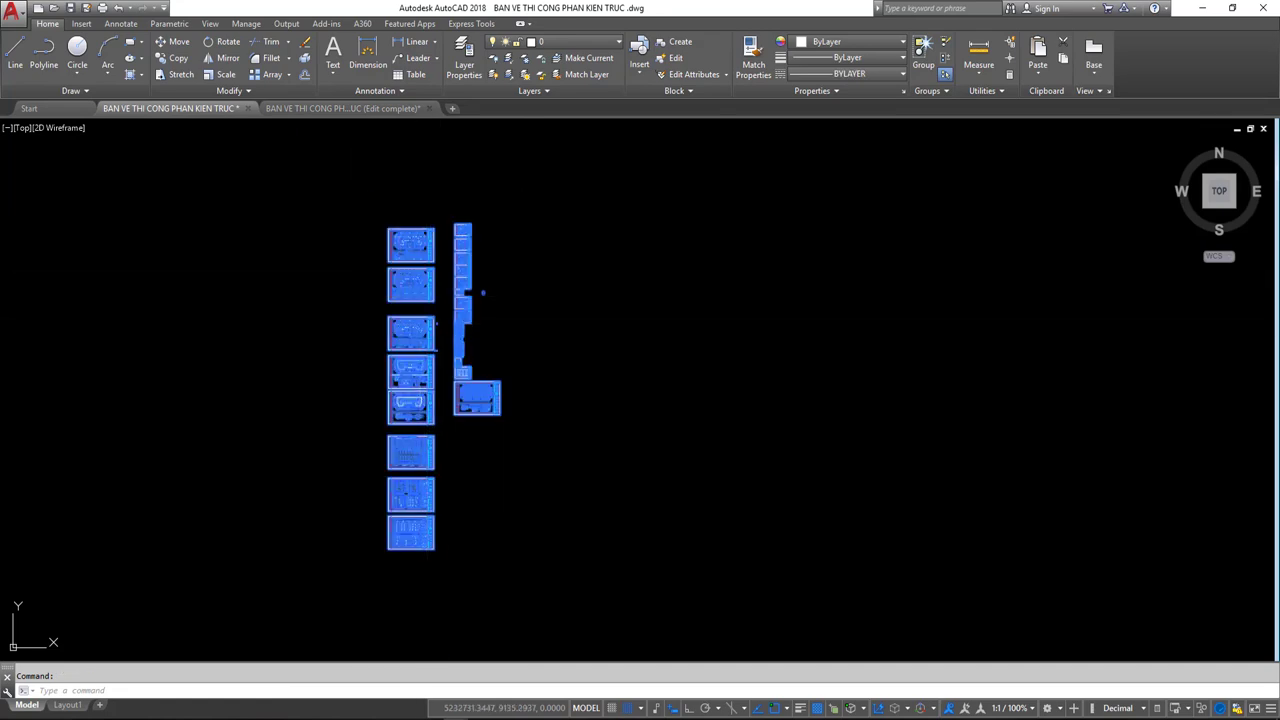
{"action": "scroll", "coordinate": [429, 325], "scroll_direction": "up", "scroll_amount": 2}
{"action": "scroll", "coordinate": [427, 313], "scroll_direction": "up", "scroll_amount": 2}
{"action": "scroll", "coordinate": [428, 300], "scroll_direction": "up", "scroll_amount": 3}
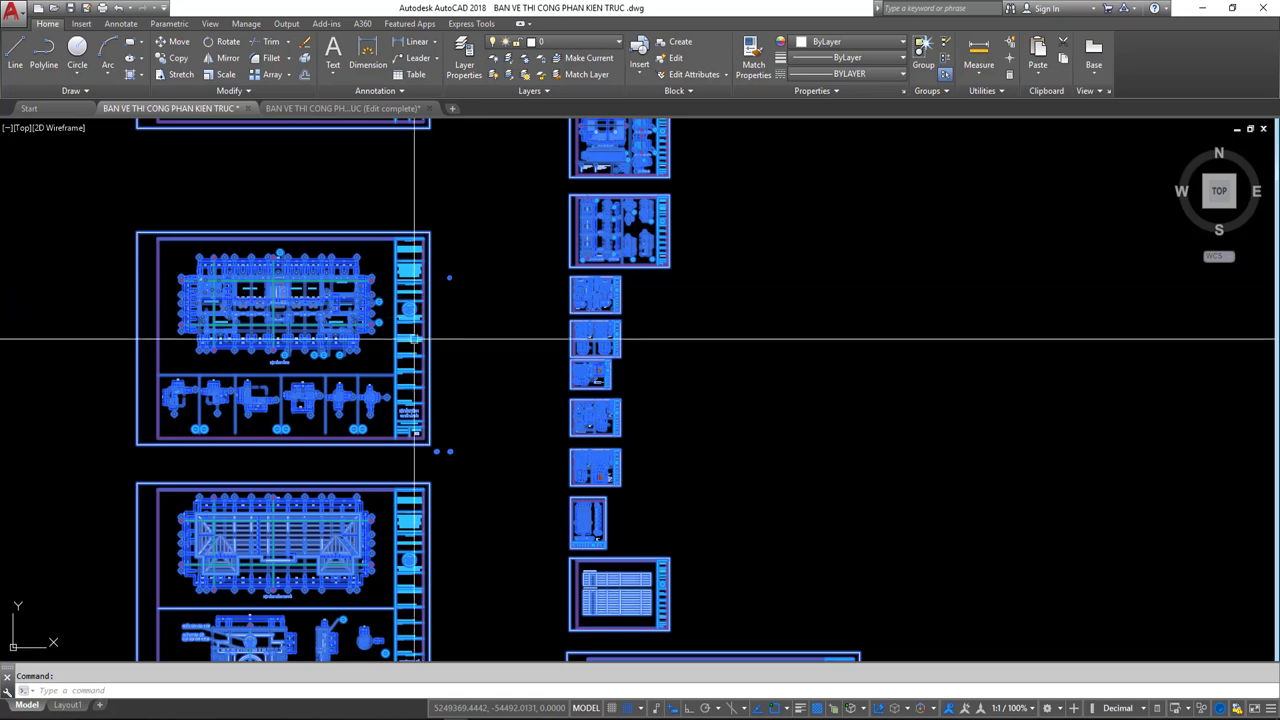
{"action": "scroll", "coordinate": [464, 419], "scroll_direction": "down", "scroll_amount": 3}
Pan to view the whole selected sheet set, then clear the selection with Esc.
{"action": "middle_click_drag", "start_coordinate": [464, 419], "coordinate": [474, 257]}
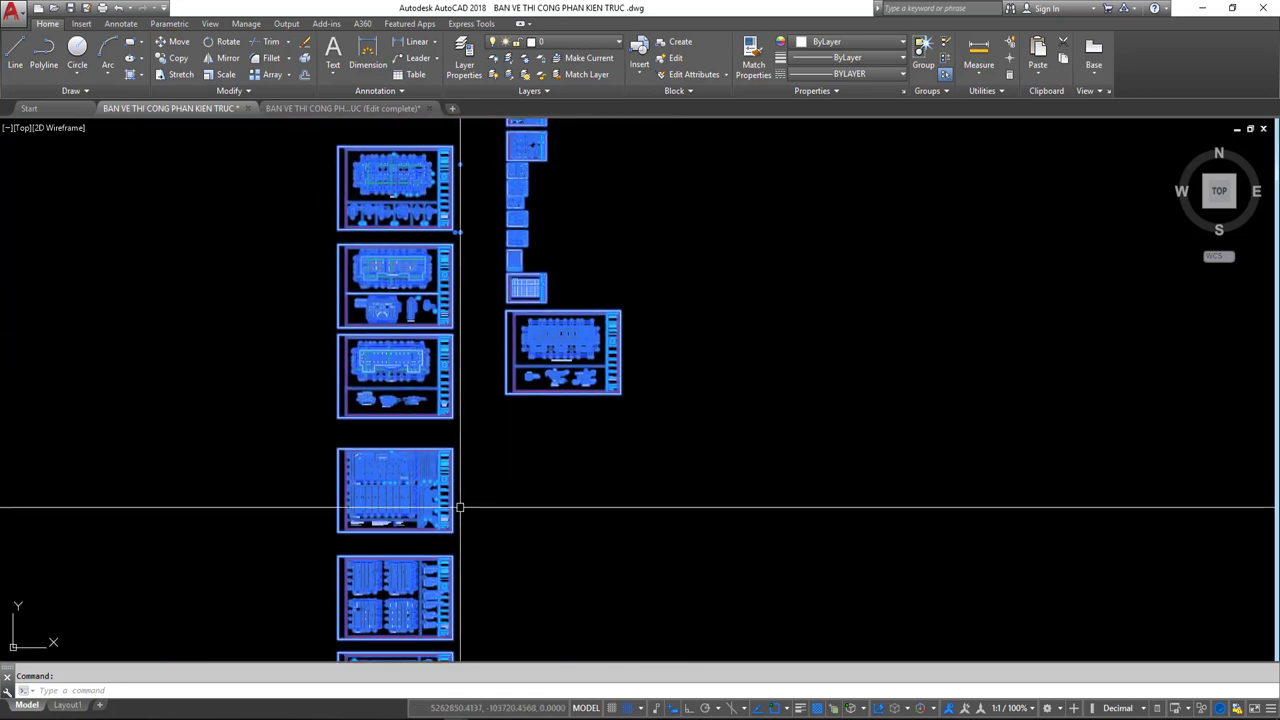
{"action": "scroll", "coordinate": [449, 490], "scroll_direction": "up", "scroll_amount": 2}
{"action": "scroll", "coordinate": [430, 390], "scroll_direction": "down", "scroll_amount": 4}
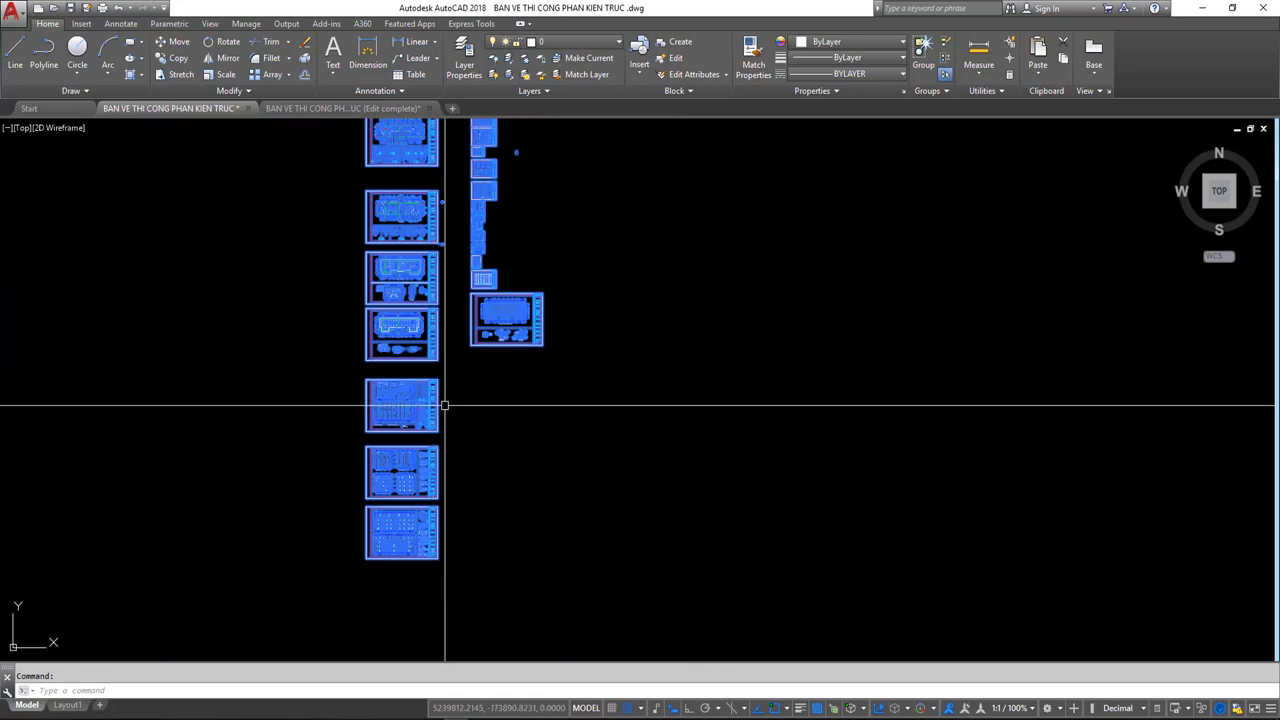
{"action": "middle_click_drag", "start_coordinate": [432, 333], "coordinate": [418, 561]}
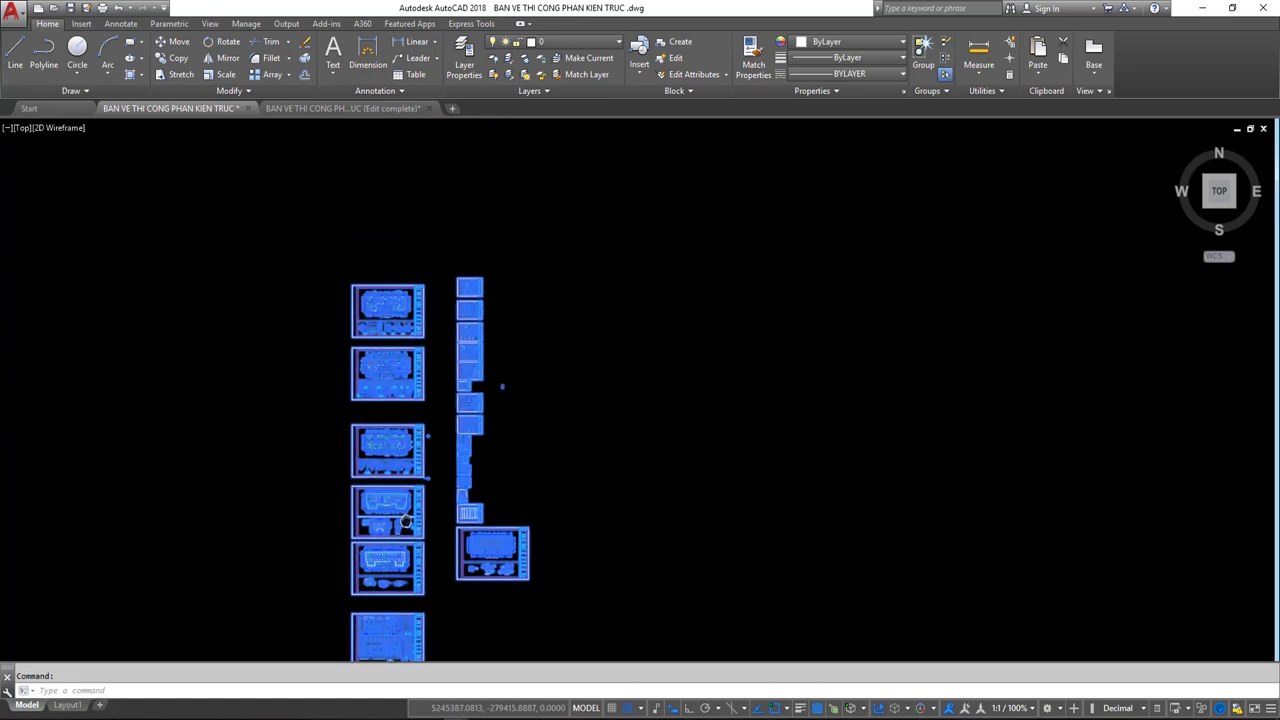
{"action": "middle_click_drag", "start_coordinate": [443, 514], "coordinate": [463, 356]}
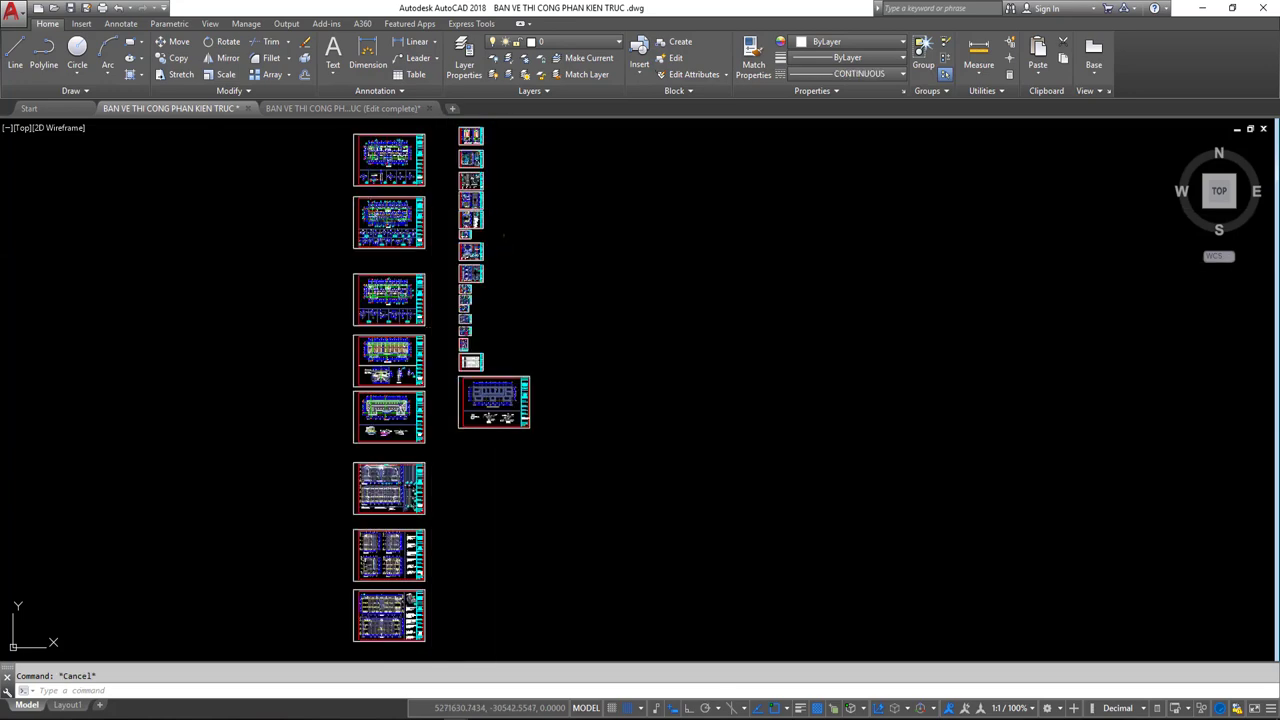
{"action": "scroll", "coordinate": [430, 250], "scroll_direction": "down", "scroll_amount": 4}
{"action": "scroll", "coordinate": [430, 260], "scroll_direction": "up", "scroll_amount": 2}
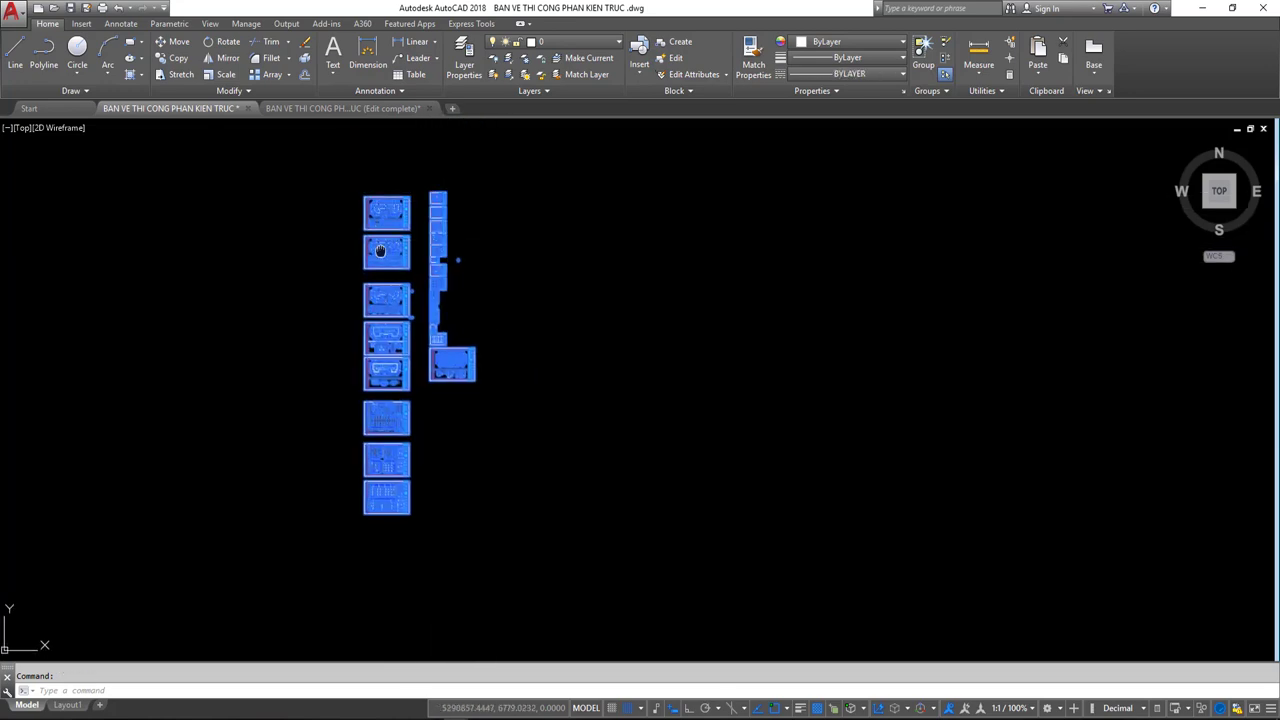
{"action": "key", "text": "Escape"}
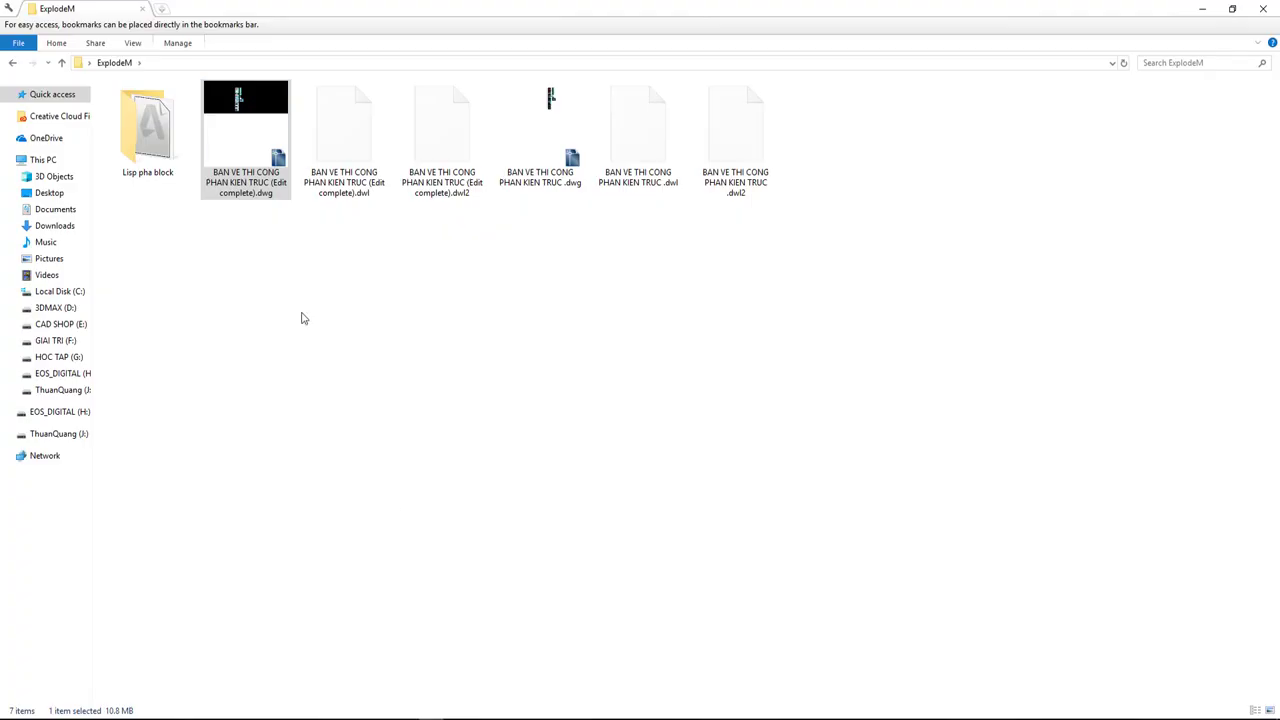
Open the Lisp pha block folder and pick up ExplodeM.vlx.
{"action": "double_click", "coordinate": [143, 125]}
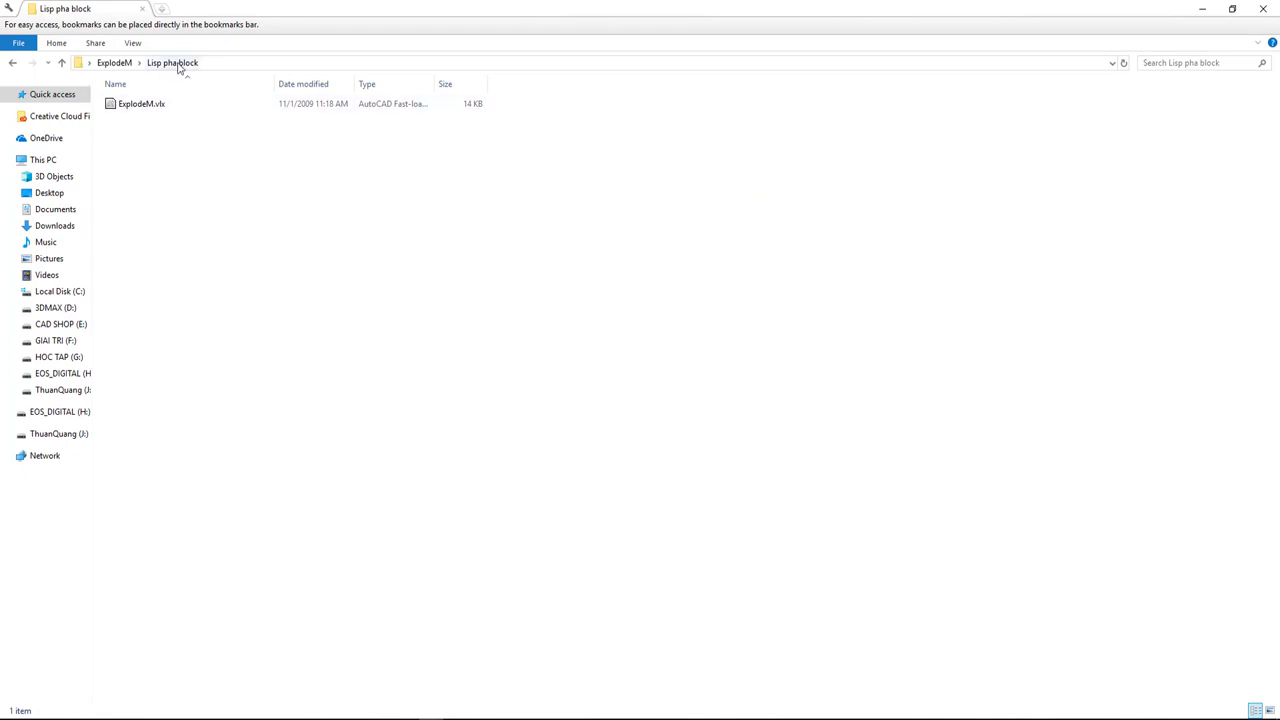
{"action": "left_click", "coordinate": [131, 104]}
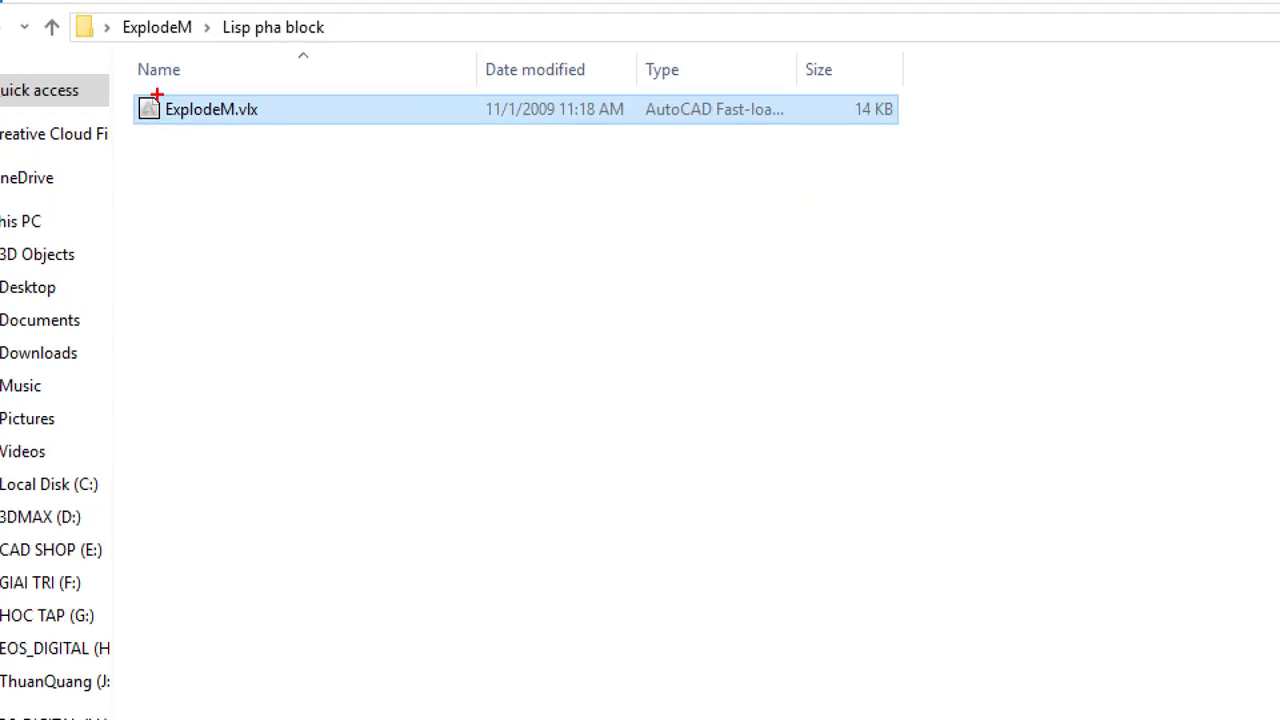
{"action": "mouse_move", "coordinate": [131, 90]}
{"action": "left_mouse_down"}
{"action": "mouse_move", "coordinate": [279, 138]}
{"action": "mouse_move", "coordinate": [267, 287]}
{"action": "left_mouse_up"}
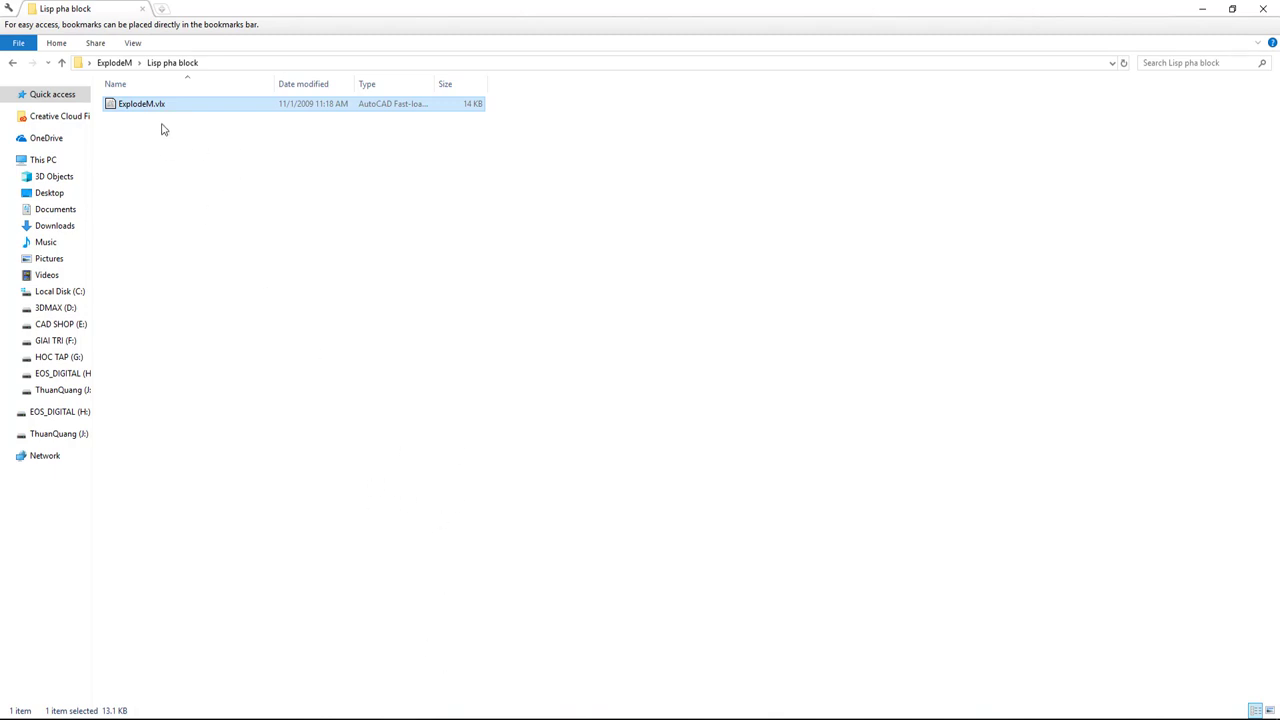
Bring up the original drawing, select all its objects, then carry ExplodeM.vlx toward it.
{"action": "left_click", "coordinate": [458, 718]}
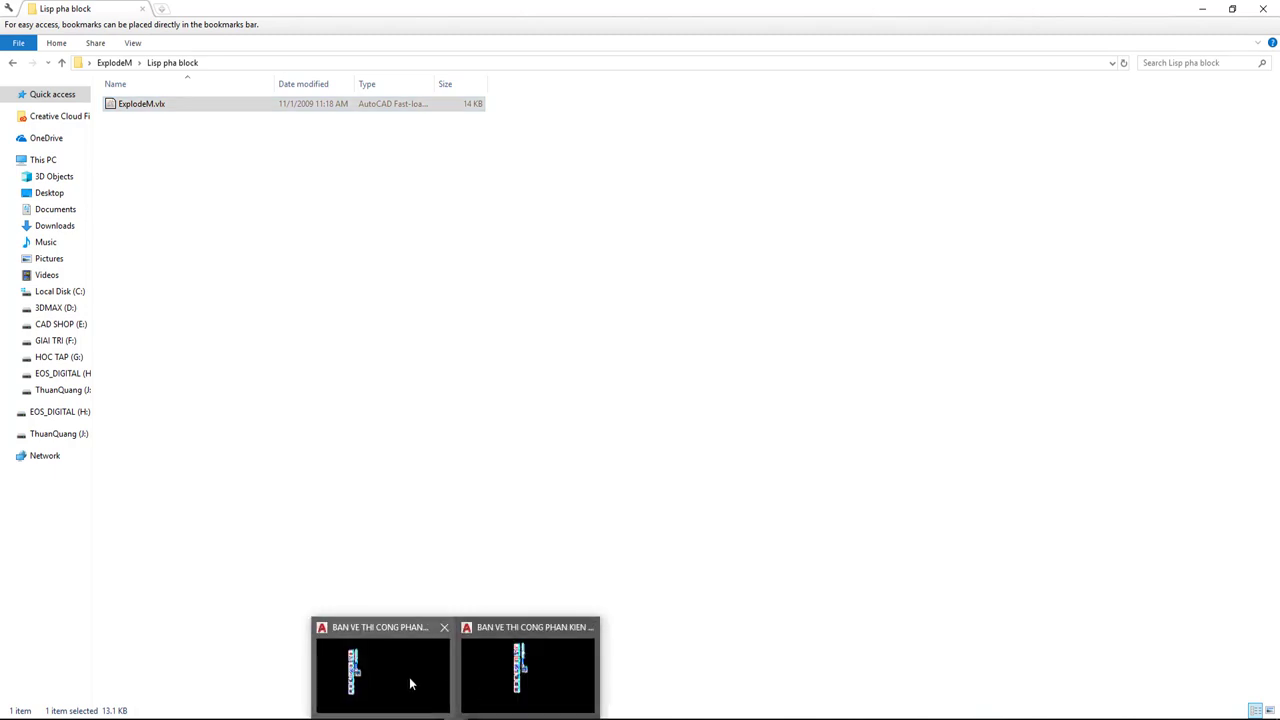
{"action": "left_click", "coordinate": [508, 678]}
{"action": "key", "text": "ctrl+a"}
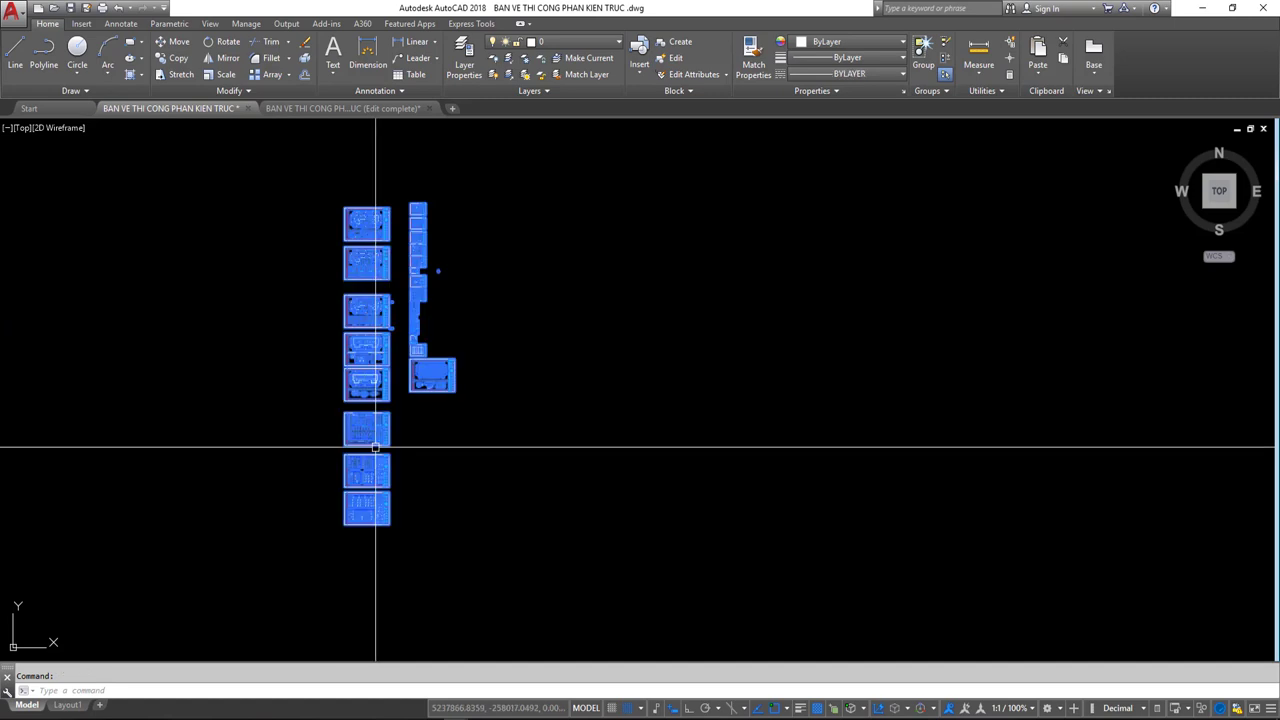
{"action": "middle_click_drag", "start_coordinate": [374, 451], "coordinate": [422, 448]}
{"action": "scroll", "coordinate": [443, 428], "scroll_direction": "up", "scroll_amount": 3}
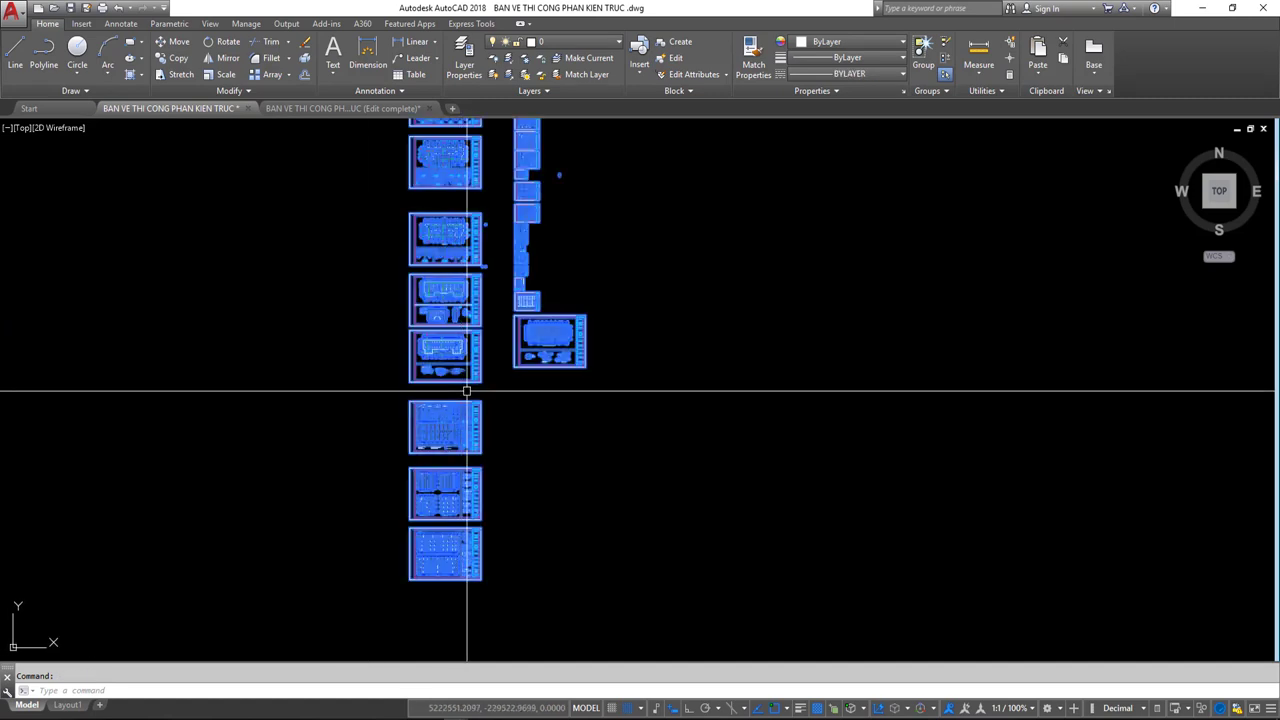
{"action": "scroll", "coordinate": [453, 403], "scroll_direction": "down", "scroll_amount": 4}
{"action": "key", "text": "alt+Tab"}
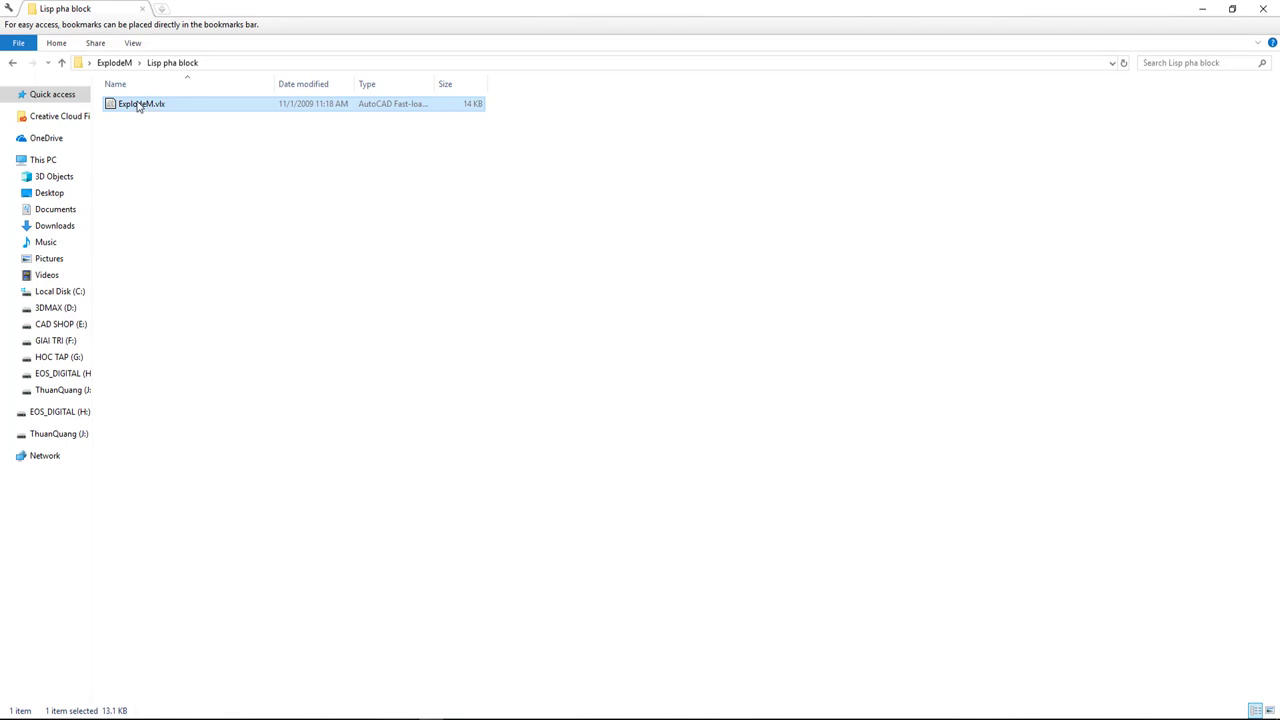
{"action": "mouse_move", "coordinate": [140, 105]}
{"action": "left_mouse_down"}
{"action": "mouse_move", "coordinate": [313, 276]}
{"action": "mouse_move", "coordinate": [466, 657]}
{"action": "mouse_move", "coordinate": [462, 719]}
{"action": "mouse_move", "coordinate": [400, 680]}
{"action": "mouse_move", "coordinate": [453, 540]}
{"action": "left_mouse_up"}
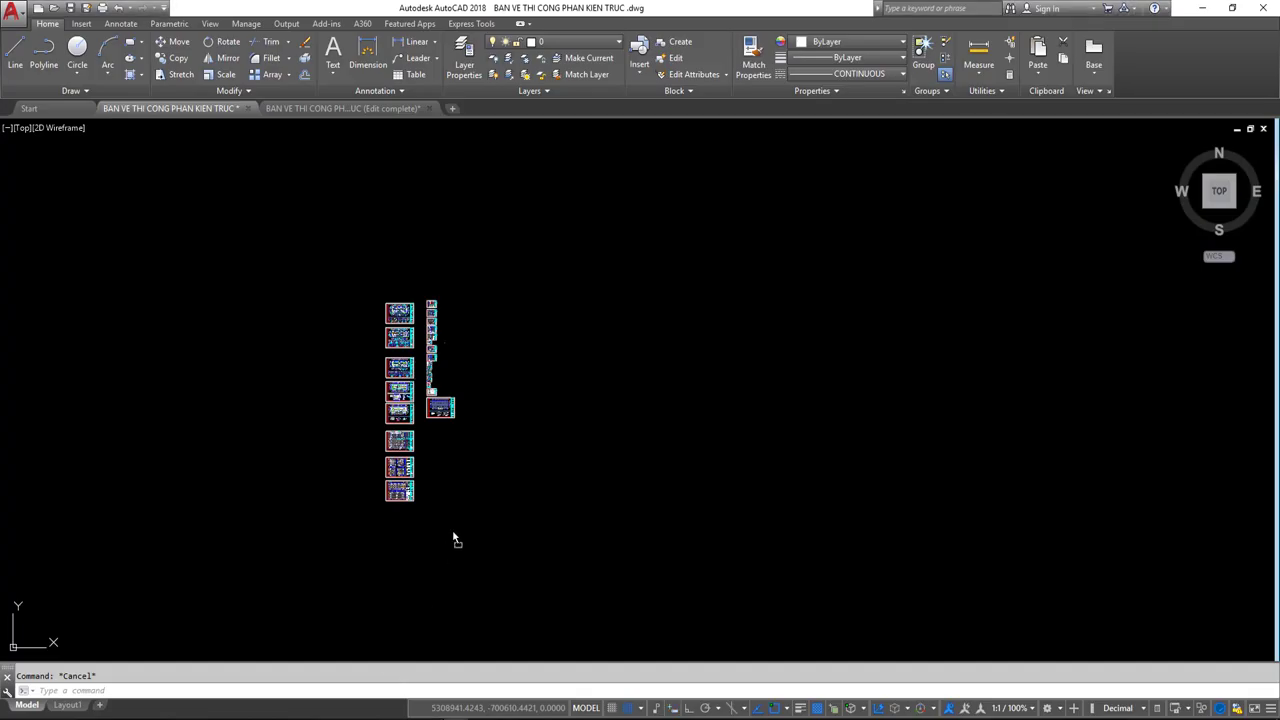
Drop ExplodeM.vlx onto the drawing and choose Always Load for the unsigned file.
{"action": "left_click_drag", "start_coordinate": [527, 414], "coordinate": [528, 412]}
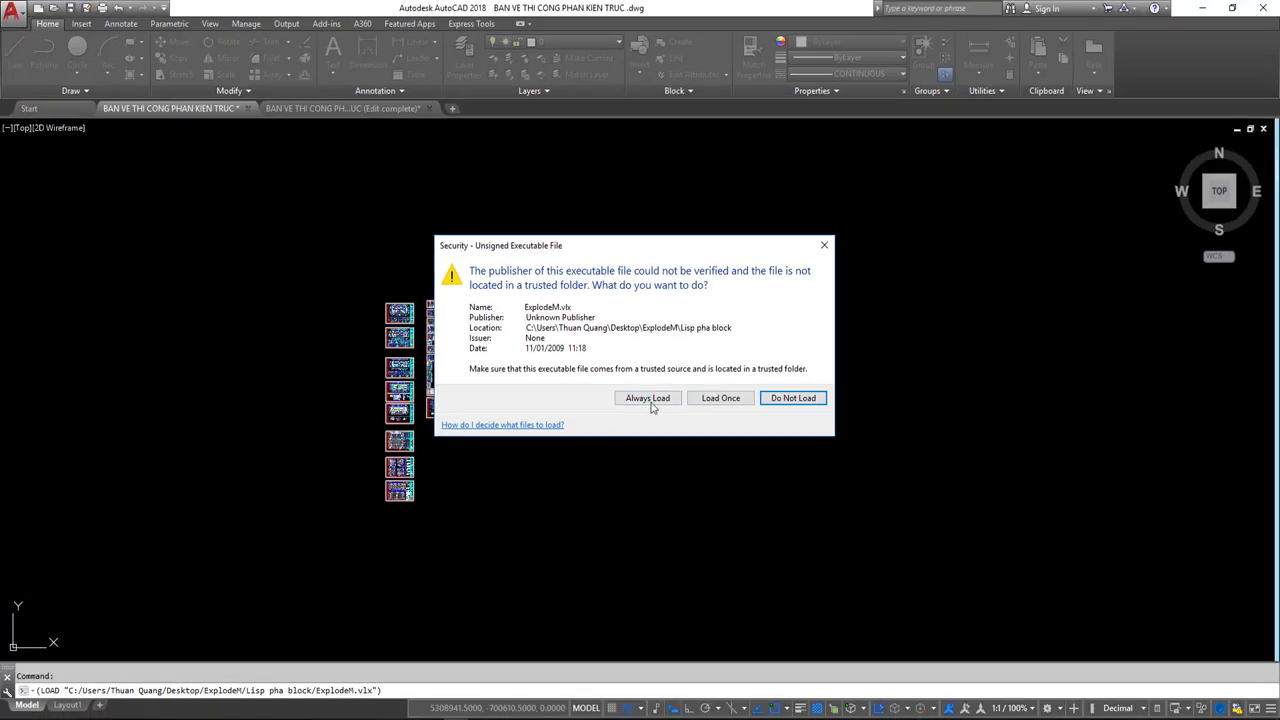
{"action": "left_click", "coordinate": [643, 406]}
{"action": "type", "text": "AP"}
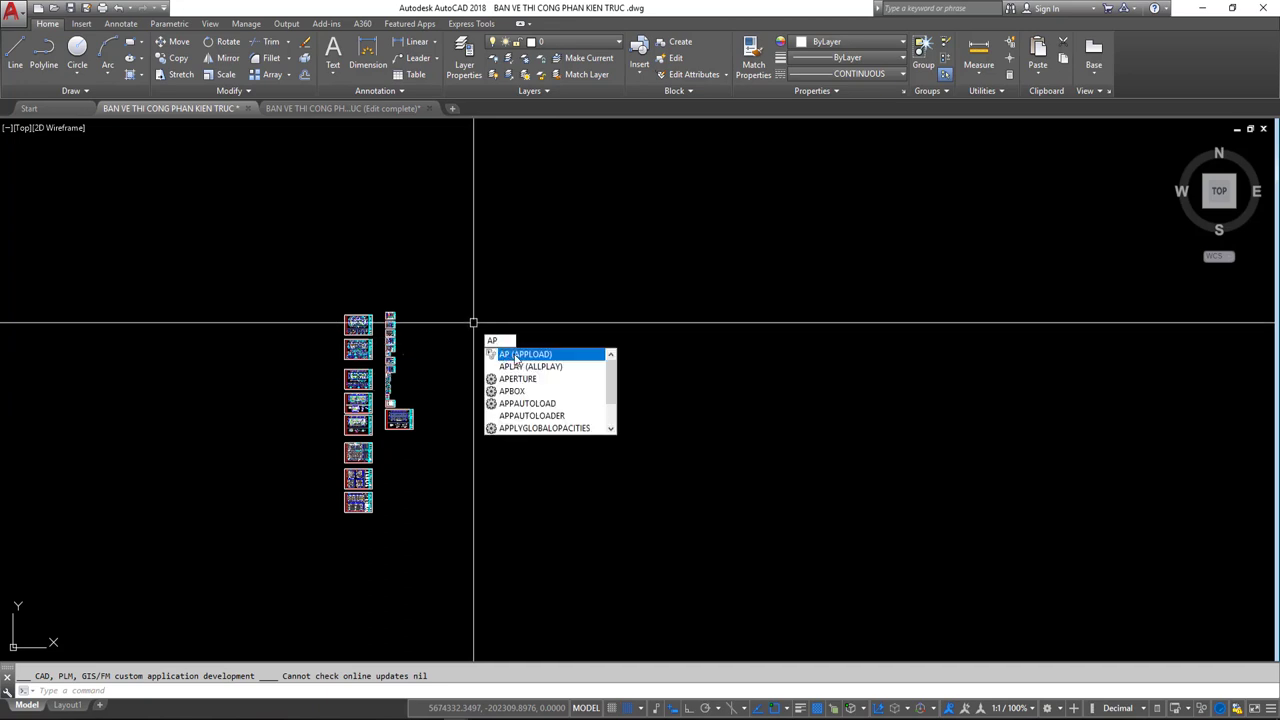
Load ExplodeM.vlx from Desktop > ExplodeM > Lisp pha block through APPLOAD, then close the dialog.
{"action": "left_click", "coordinate": [516, 356]}
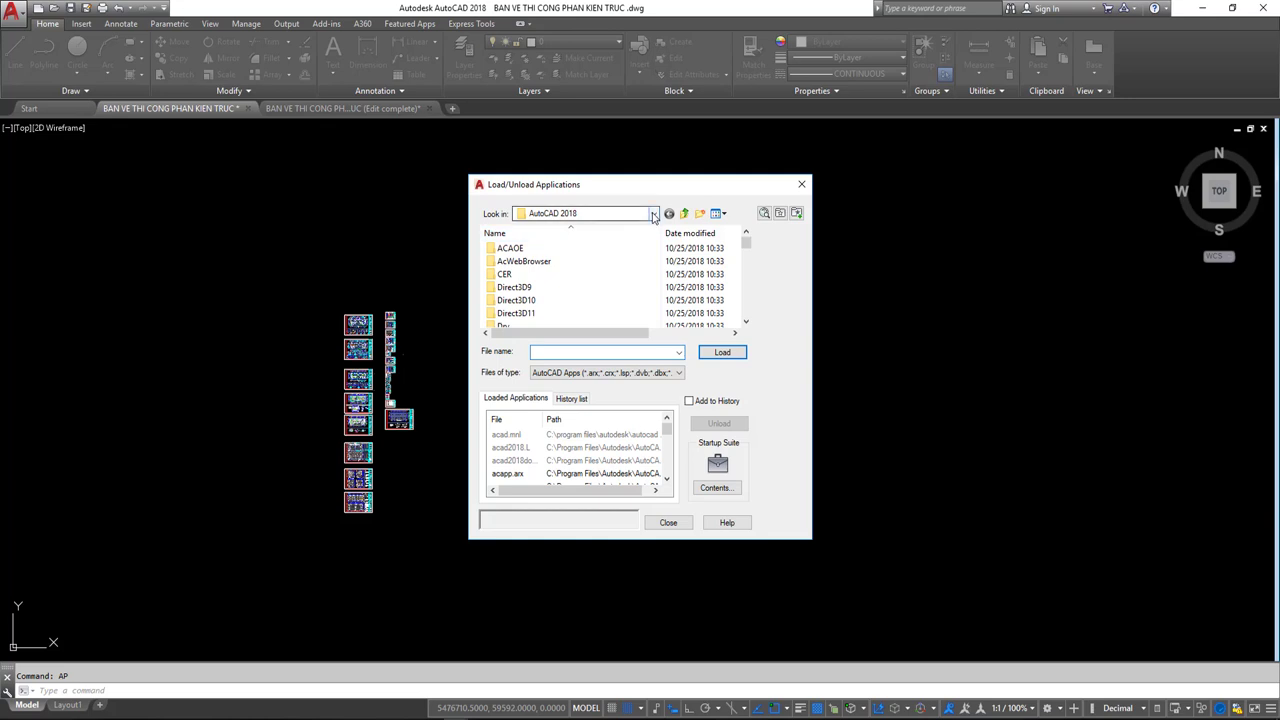
{"action": "left_click", "coordinate": [585, 213]}
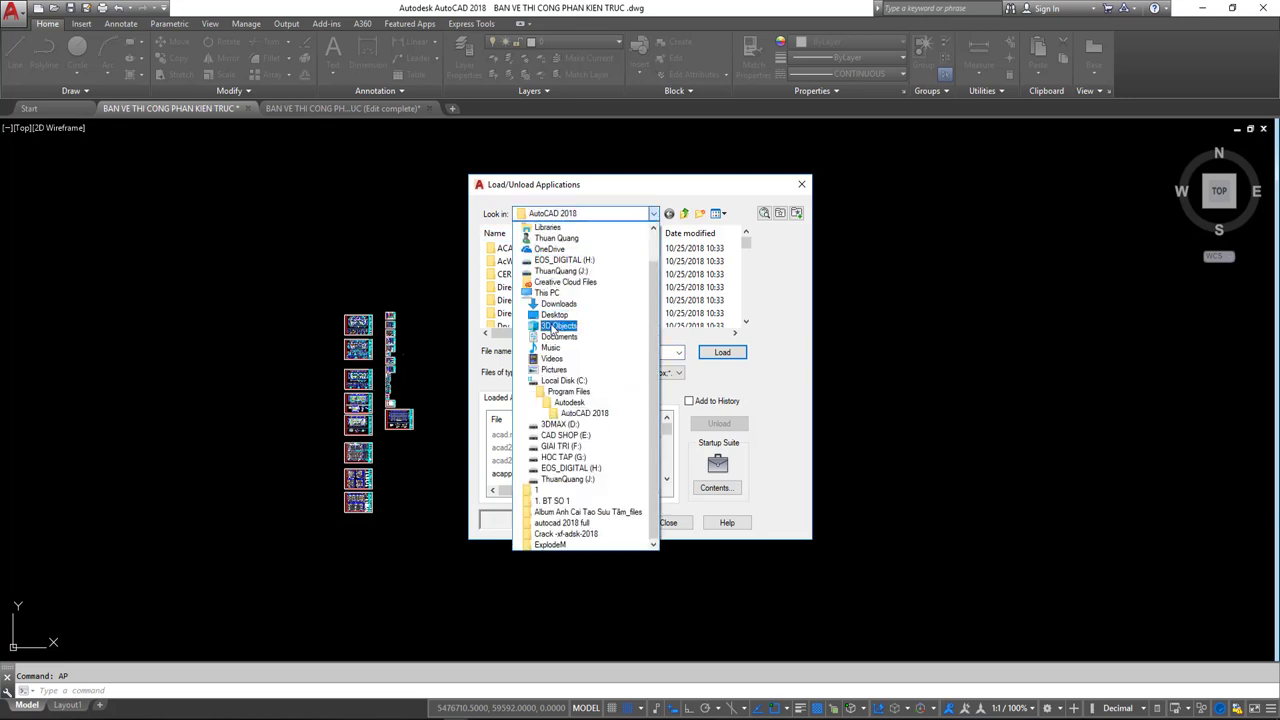
{"action": "left_click", "coordinate": [554, 314]}
{"action": "scroll", "coordinate": [660, 290], "scroll_direction": "down", "scroll_amount": 1}
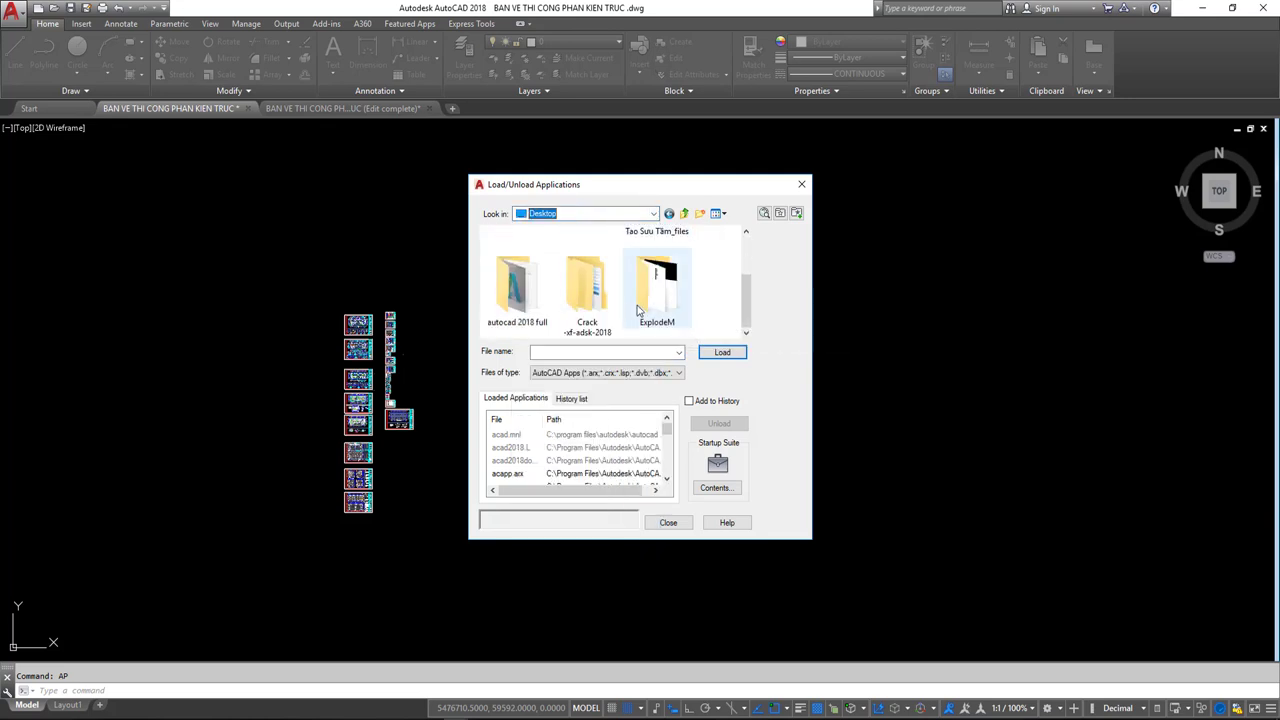
{"action": "double_click", "coordinate": [665, 305]}
{"action": "double_click", "coordinate": [520, 250]}
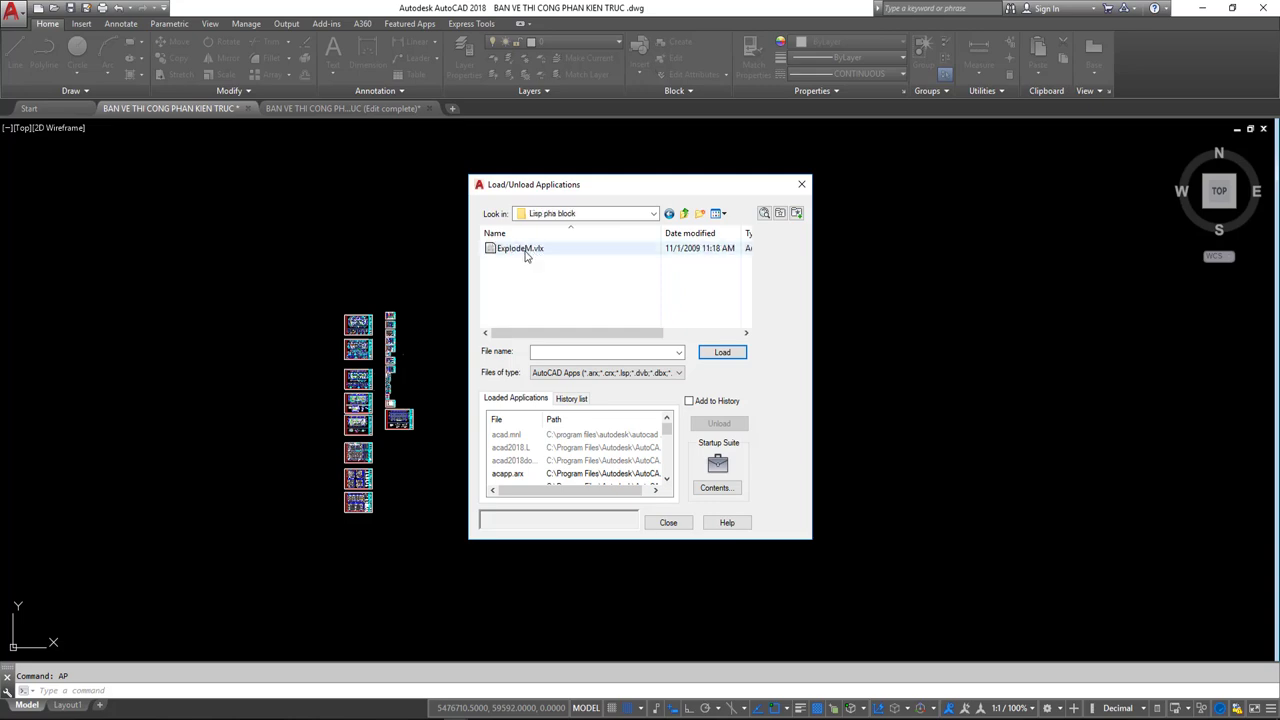
{"action": "left_click", "coordinate": [522, 249]}
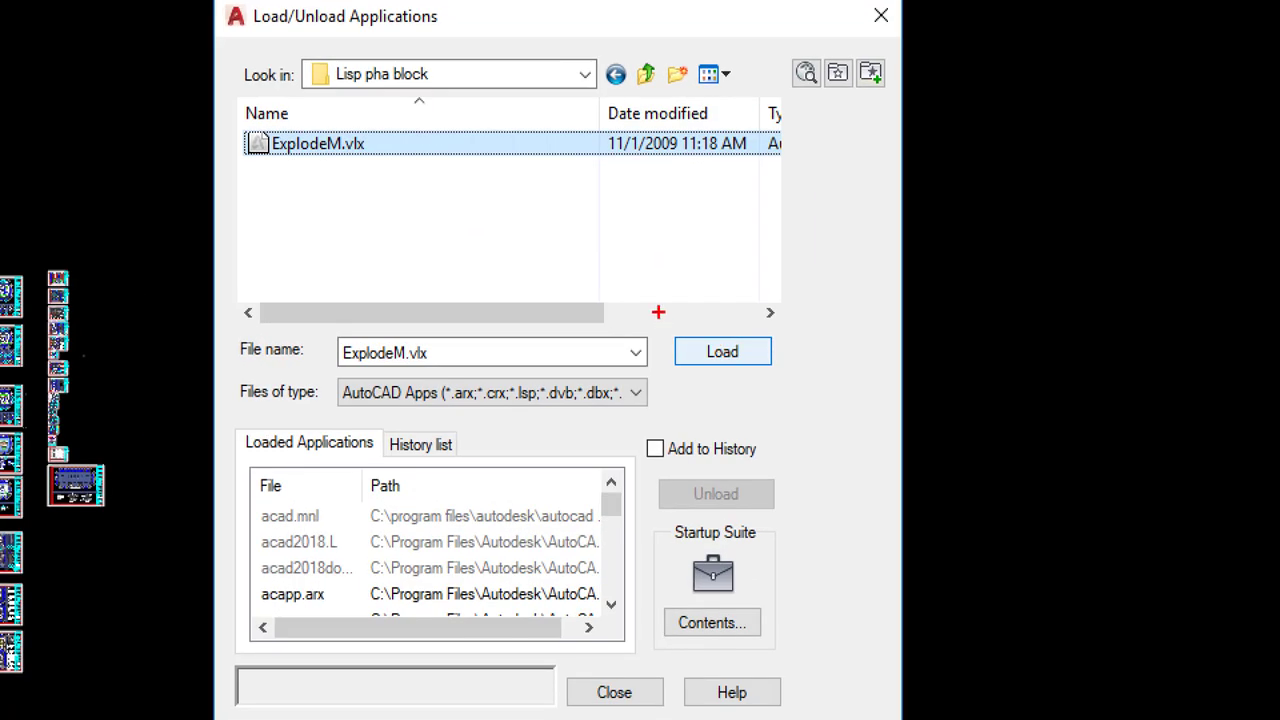
{"action": "left_click", "coordinate": [722, 355]}
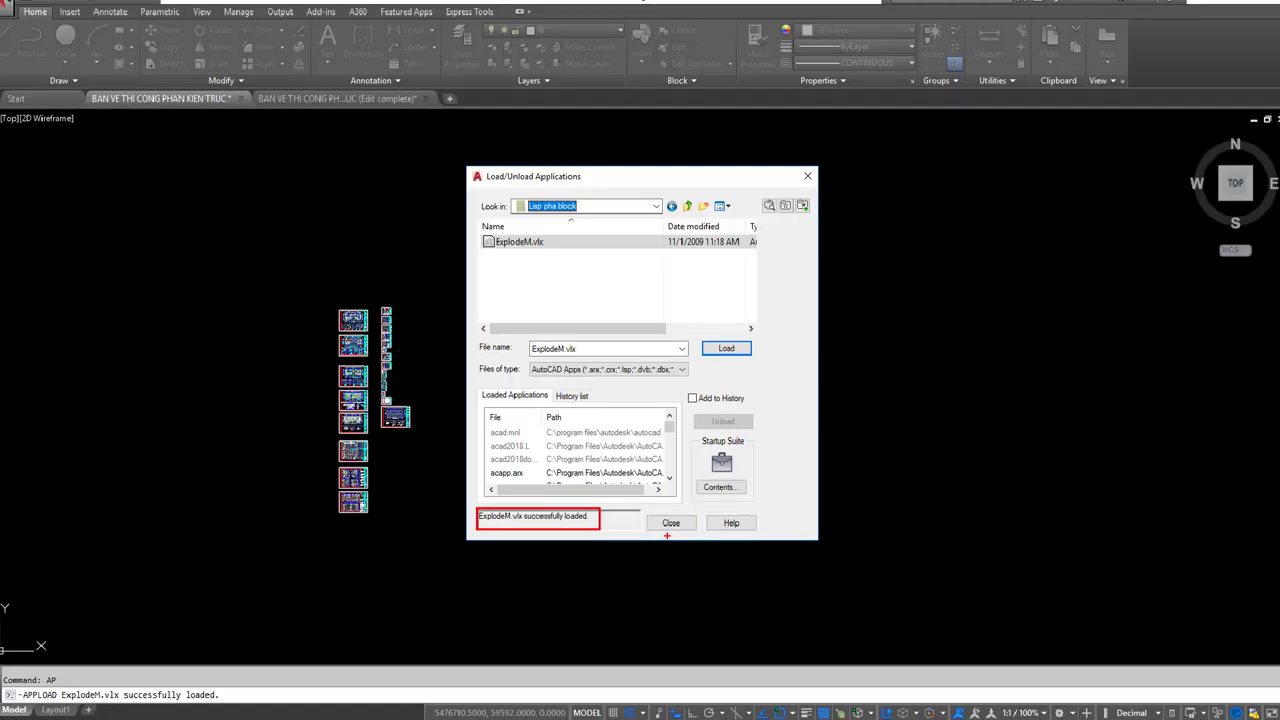
{"action": "left_click", "coordinate": [669, 523]}
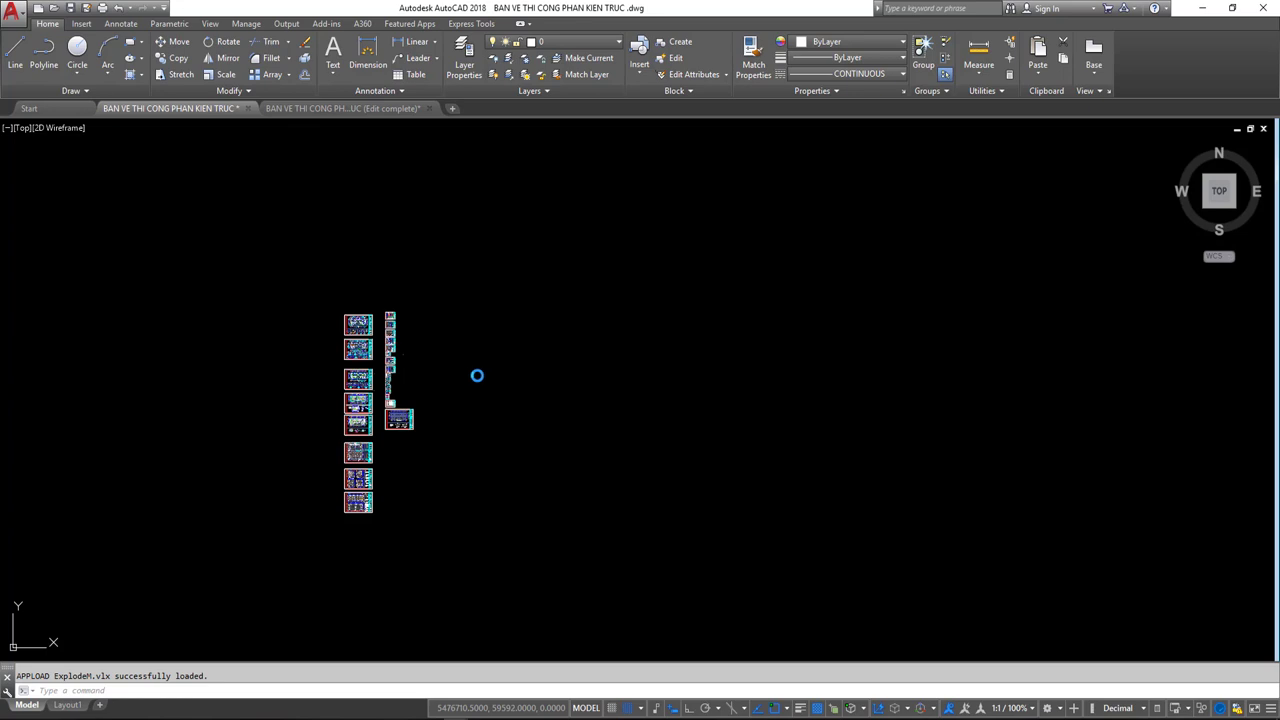
{"action": "mouse_move", "coordinate": [376, 409]}
{"action": "middle_mouse_down"}
{"action": "mouse_move", "coordinate": [456, 397]}
{"action": "mouse_move", "coordinate": [442, 381]}
{"action": "mouse_move", "coordinate": [490, 313]}
{"action": "middle_mouse_up"}
{"action": "scroll", "coordinate": [456, 397], "scroll_direction": "up", "scroll_amount": 2}
{"action": "type", "text": "EX"}
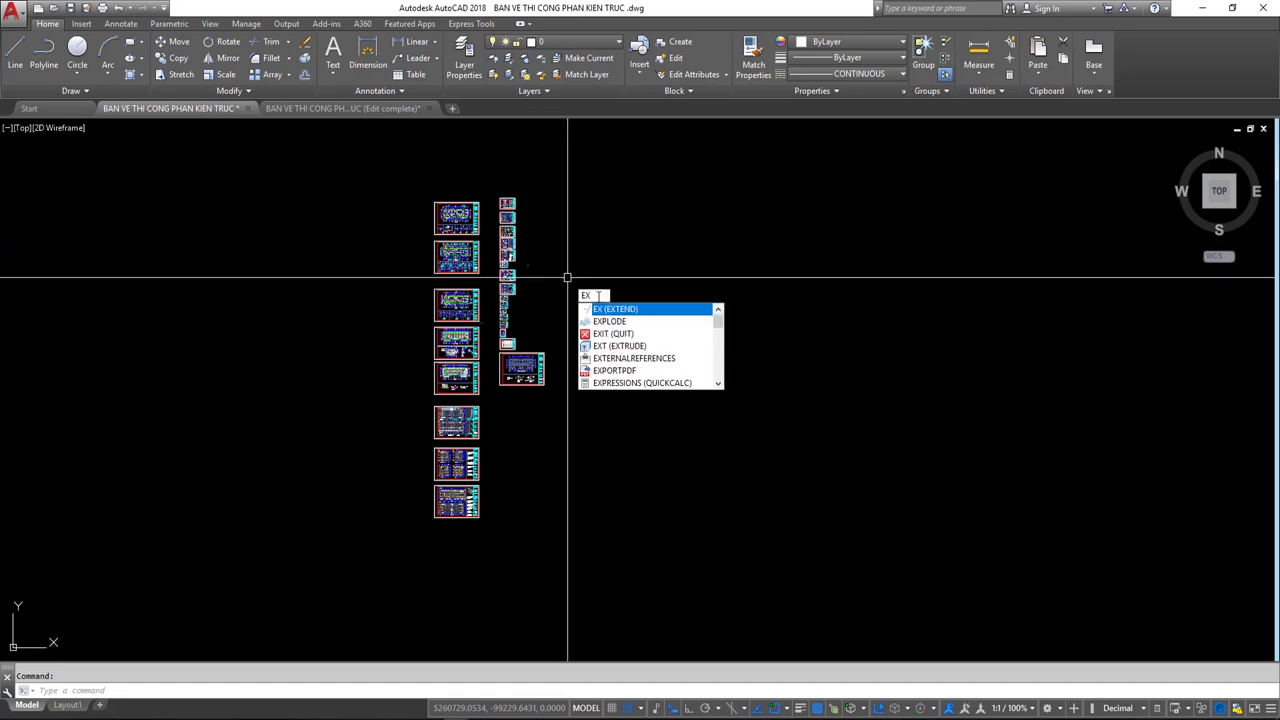
{"action": "type", "text": "PL"}
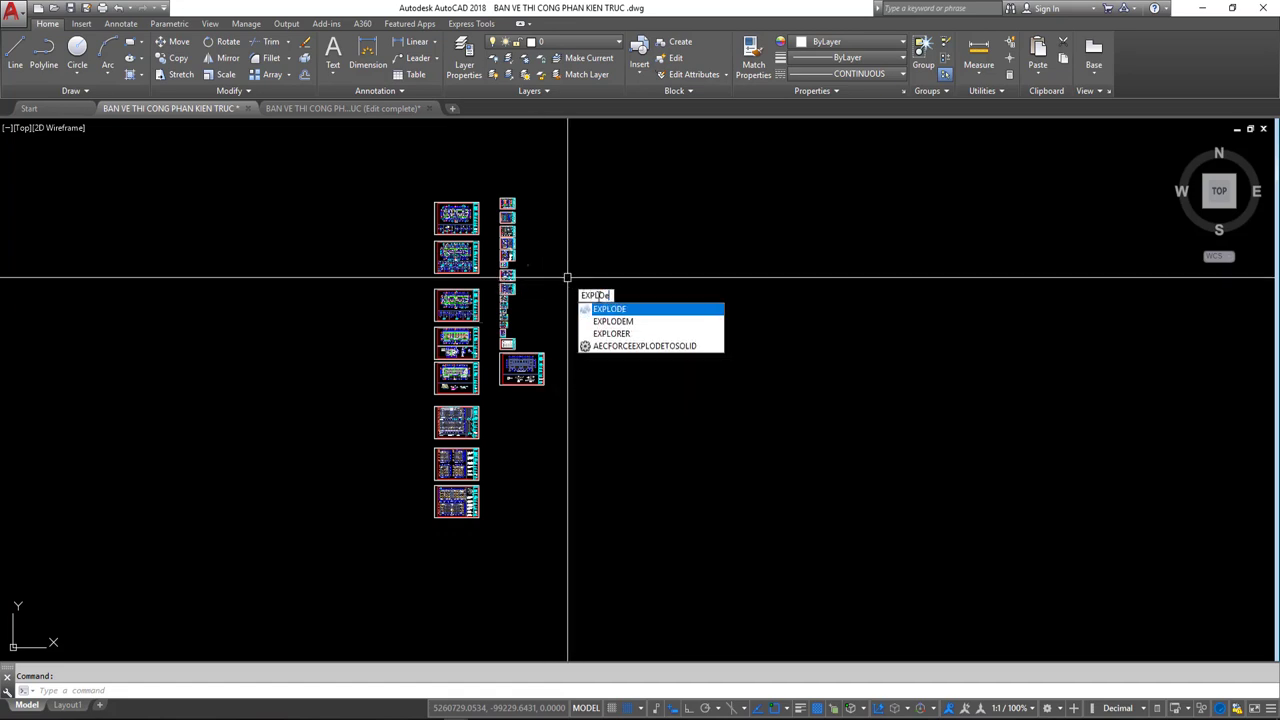
{"action": "type", "text": "Oe"}
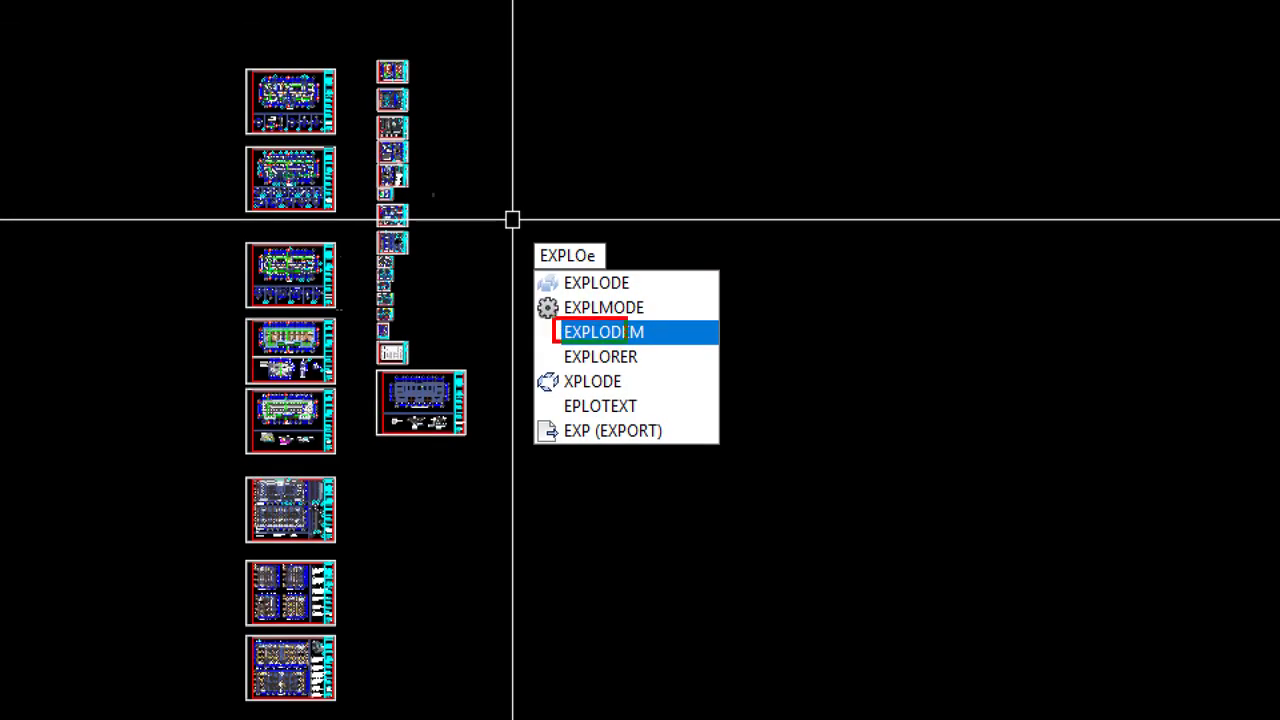
{"action": "left_click_drag", "start_coordinate": [693, 337], "coordinate": [832, 422]}
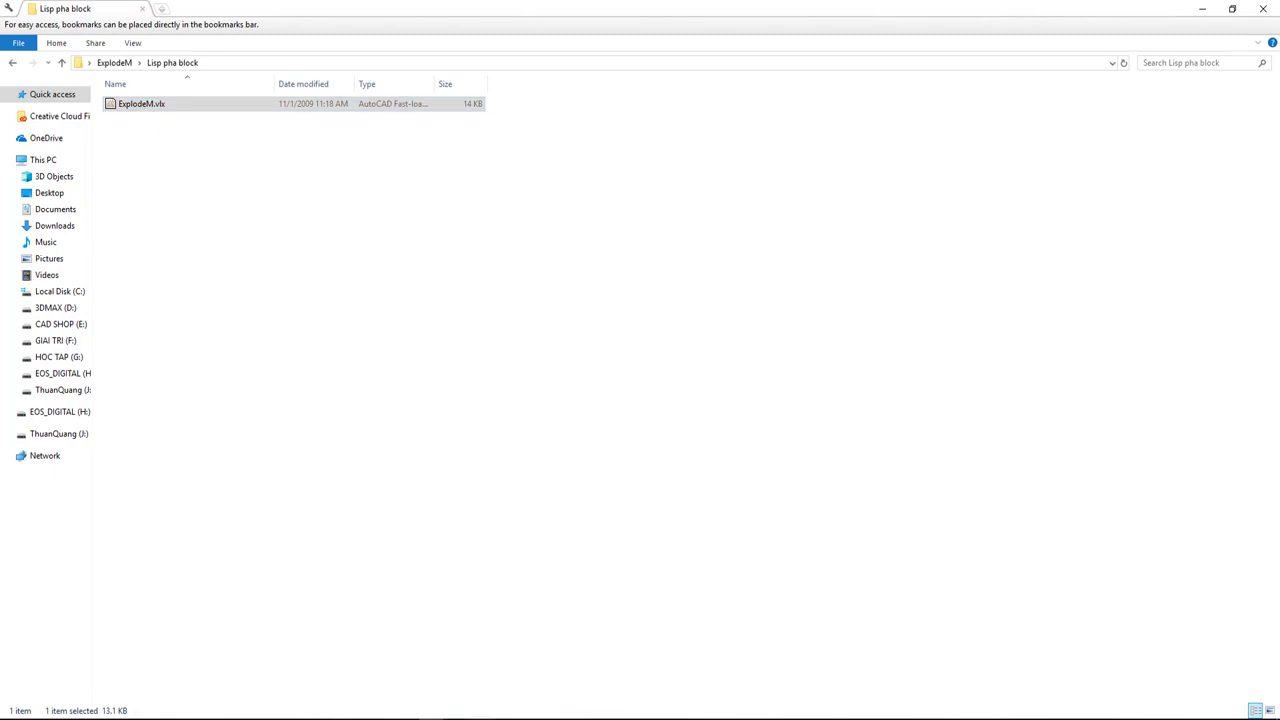
{"action": "left_click", "coordinate": [408, 678]}
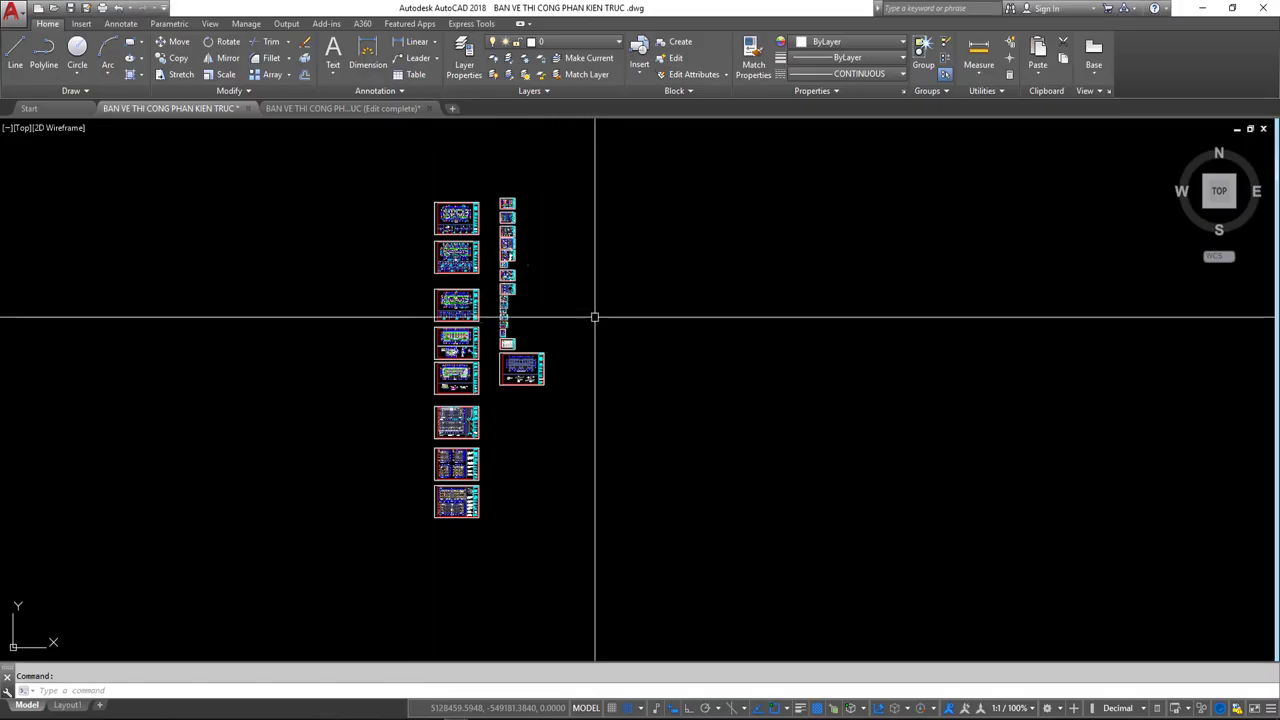
Start EXPLODEM by typing EXPLO and picking it from the autocomplete list.
{"action": "type", "text": "EXPLO"}
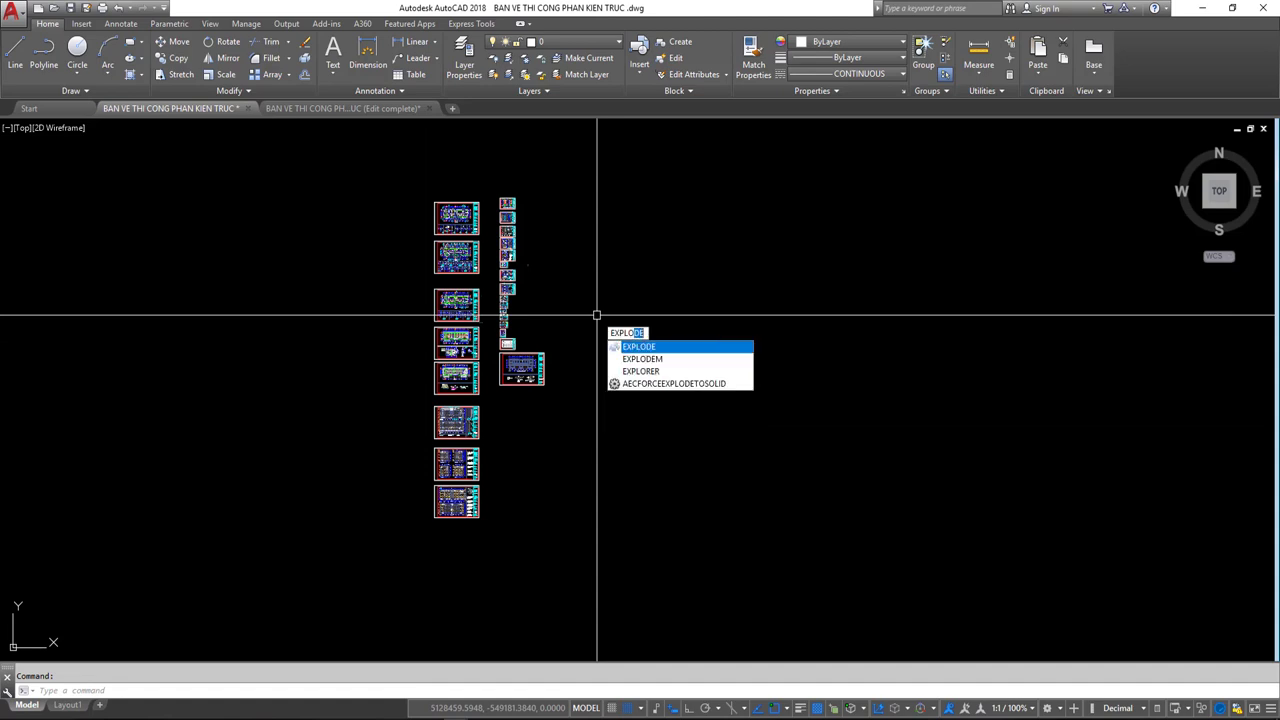
{"action": "left_click", "coordinate": [673, 360]}
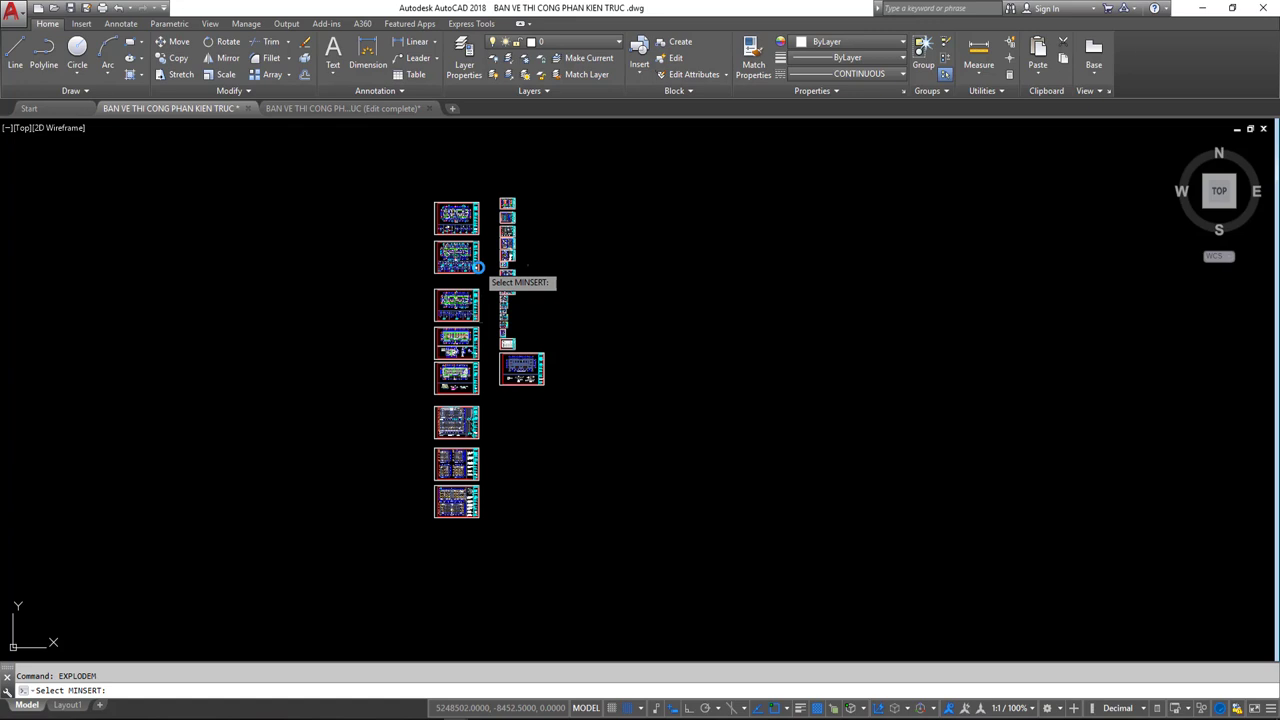
Pick the MINSERT sheet block, keep its attribute values, and answer Yes to explode the single insert.
{"action": "left_click", "coordinate": [478, 266]}
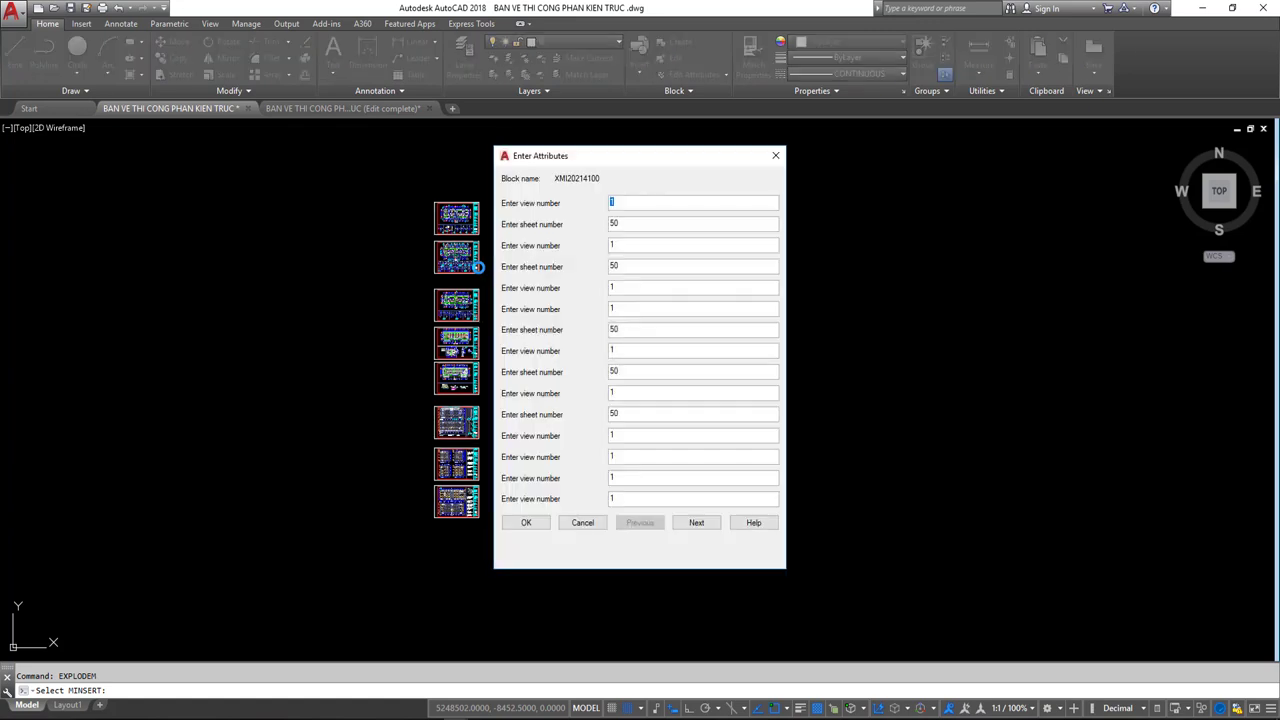
{"action": "left_click_drag", "start_coordinate": [566, 157], "coordinate": [653, 148]}
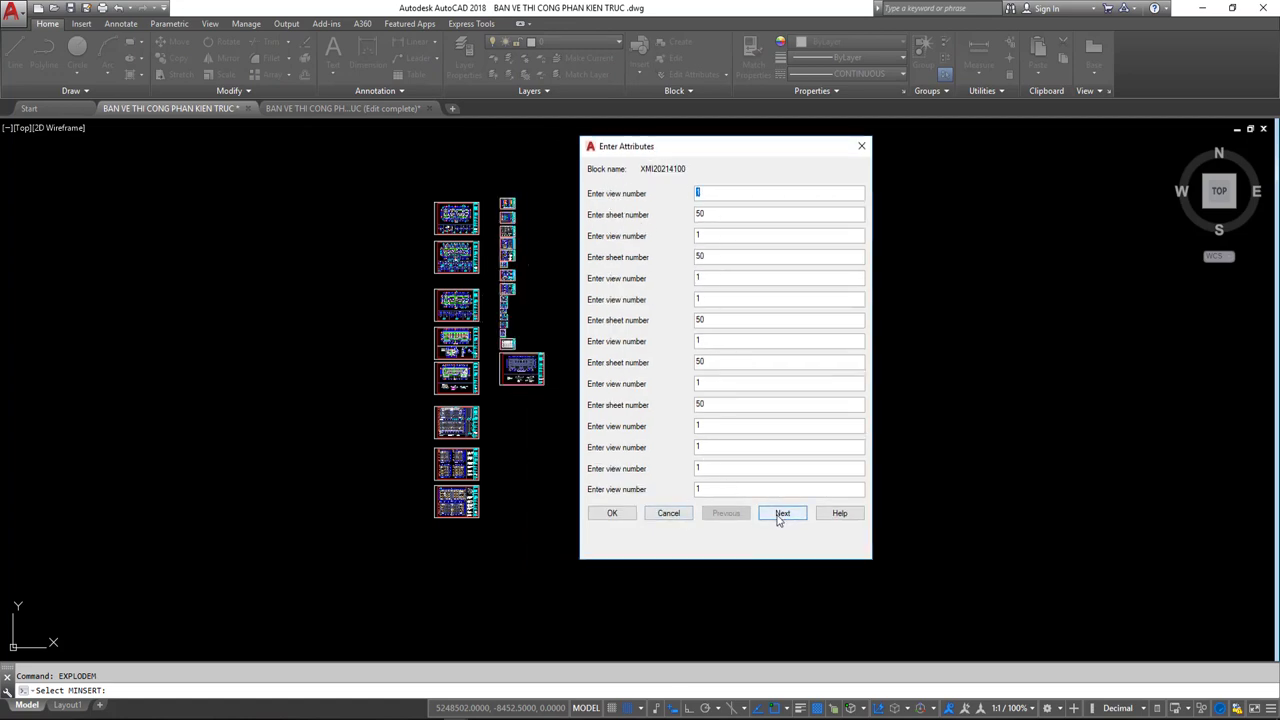
{"action": "left_click", "coordinate": [612, 514]}
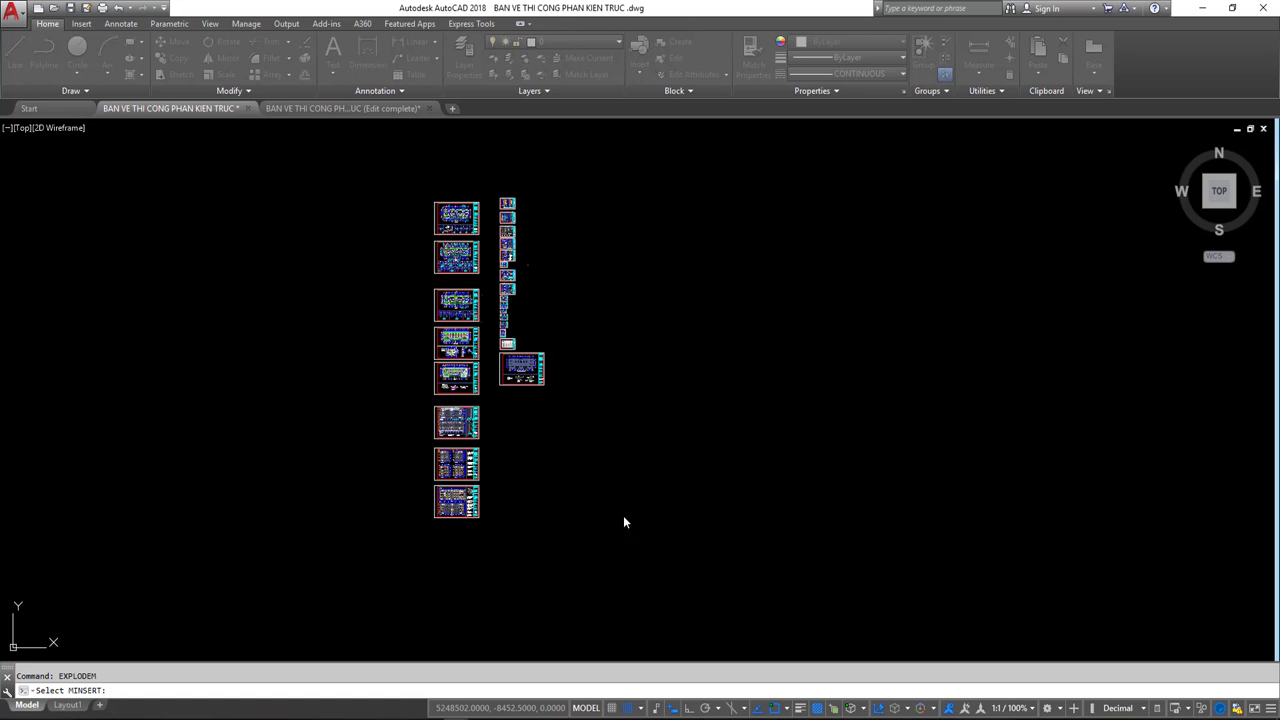
{"action": "left_click", "coordinate": [608, 461]}
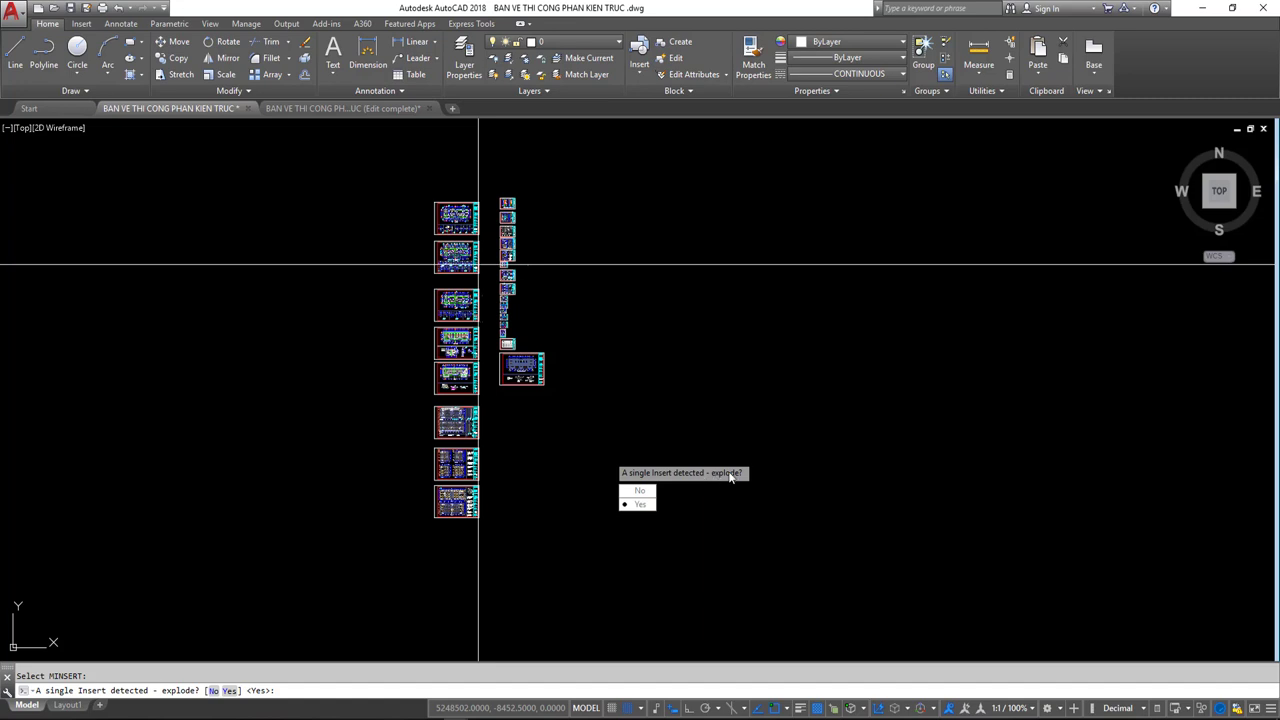
{"action": "left_click", "coordinate": [634, 506]}
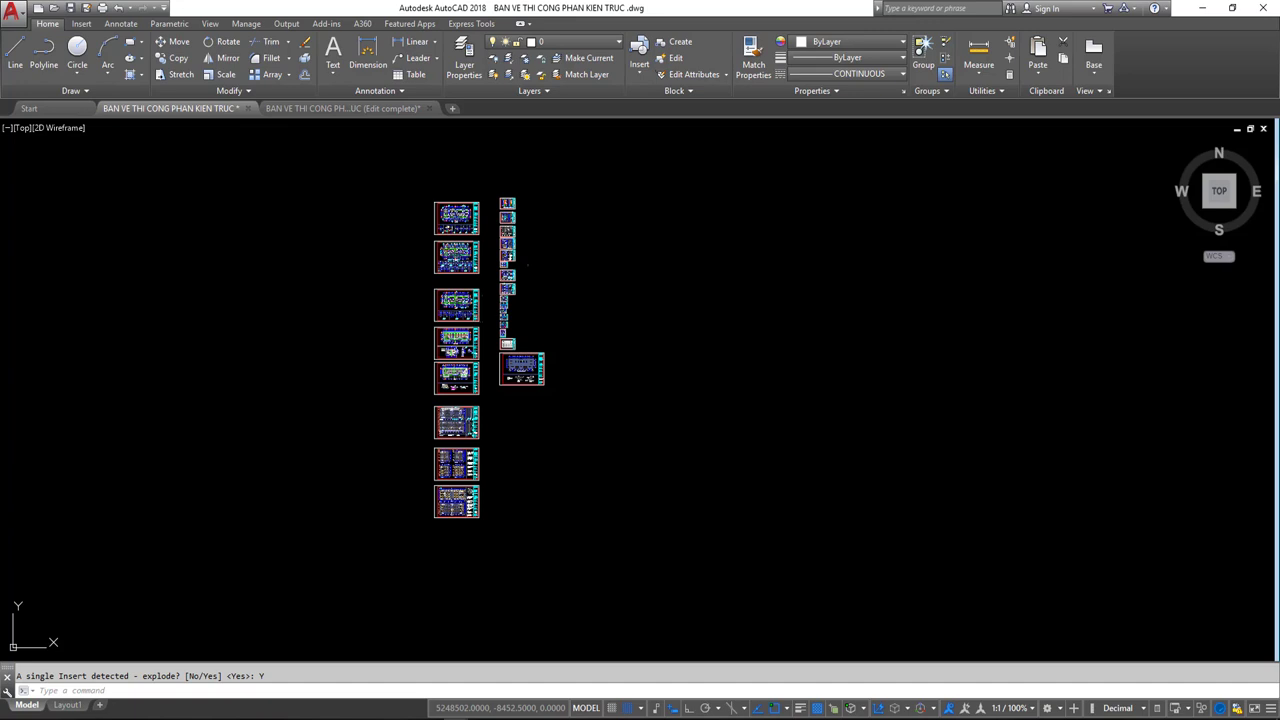
Finish replacing the MINSERT with ordinary blocks and inspect the exploded sheets.
{"action": "key", "text": "Return"}
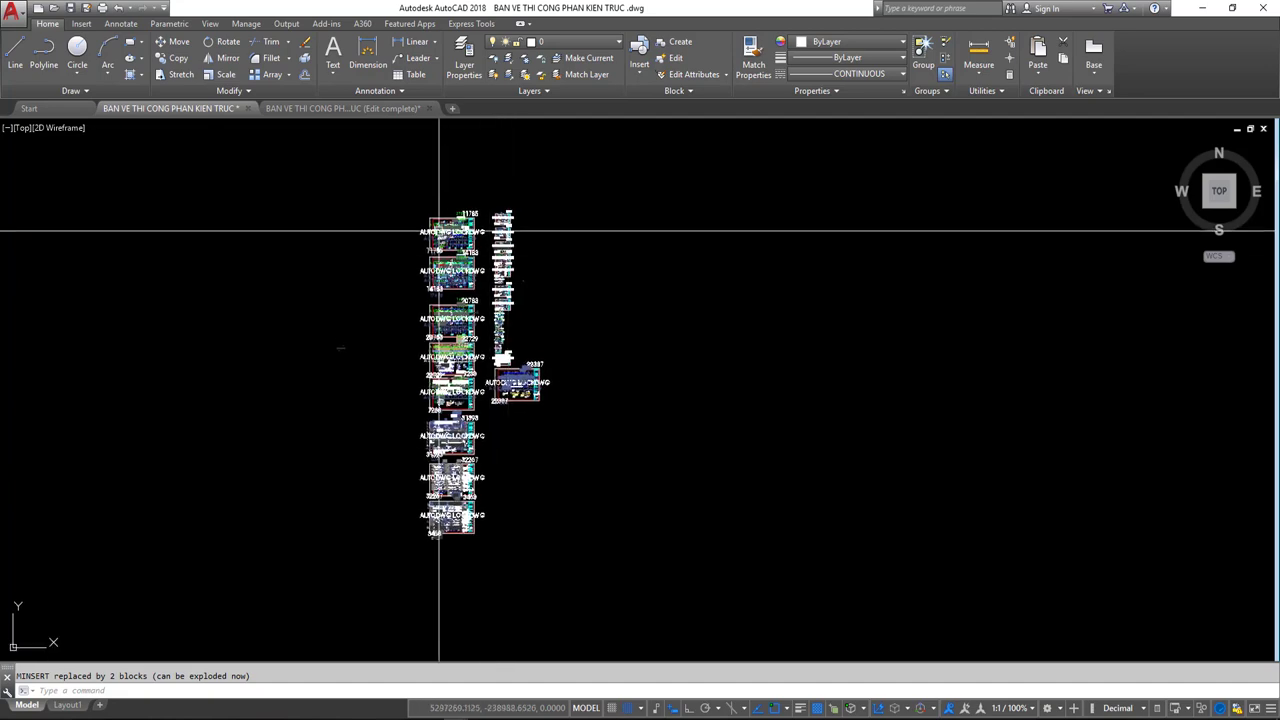
{"action": "scroll", "coordinate": [467, 218], "scroll_direction": "up", "scroll_amount": 8}
{"action": "left_click", "coordinate": [523, 251]}
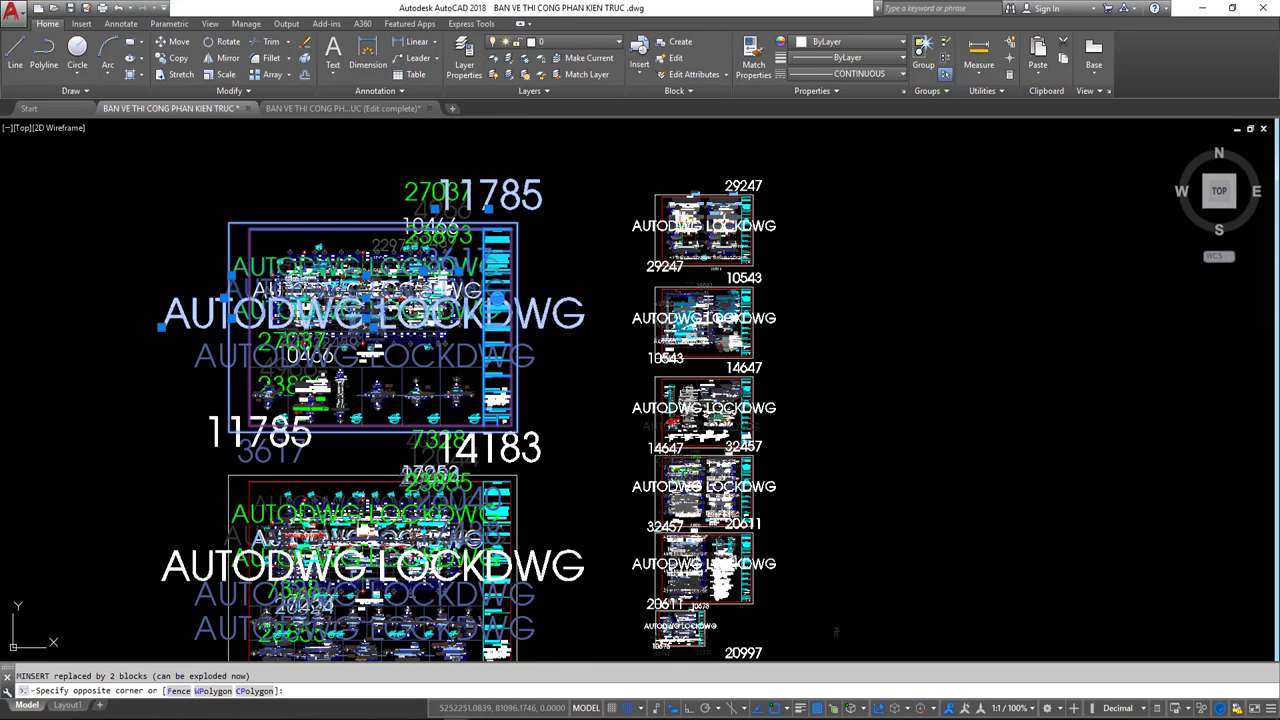
{"action": "key", "text": "Escape"}
{"action": "scroll", "coordinate": [517, 300], "scroll_direction": "down", "scroll_amount": 2}
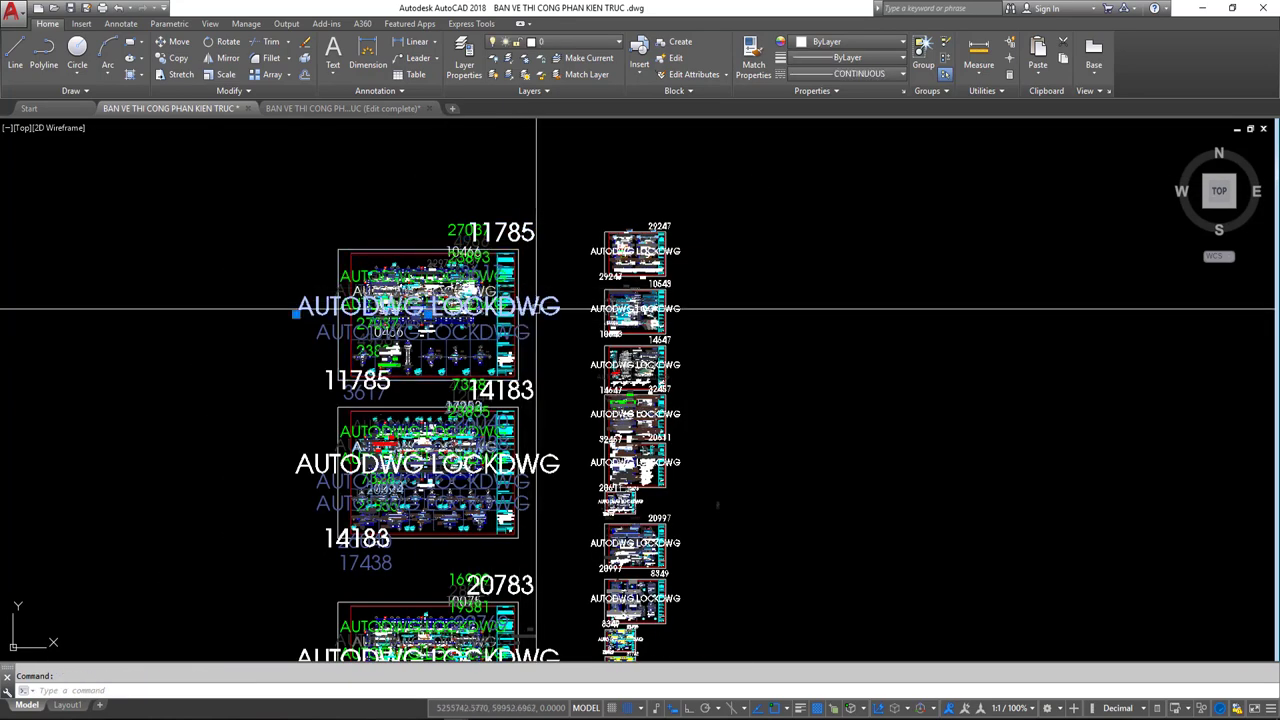
{"action": "scroll", "coordinate": [557, 457], "scroll_direction": "down", "scroll_amount": 5}
{"action": "scroll", "coordinate": [563, 386], "scroll_direction": "up", "scroll_amount": 1}
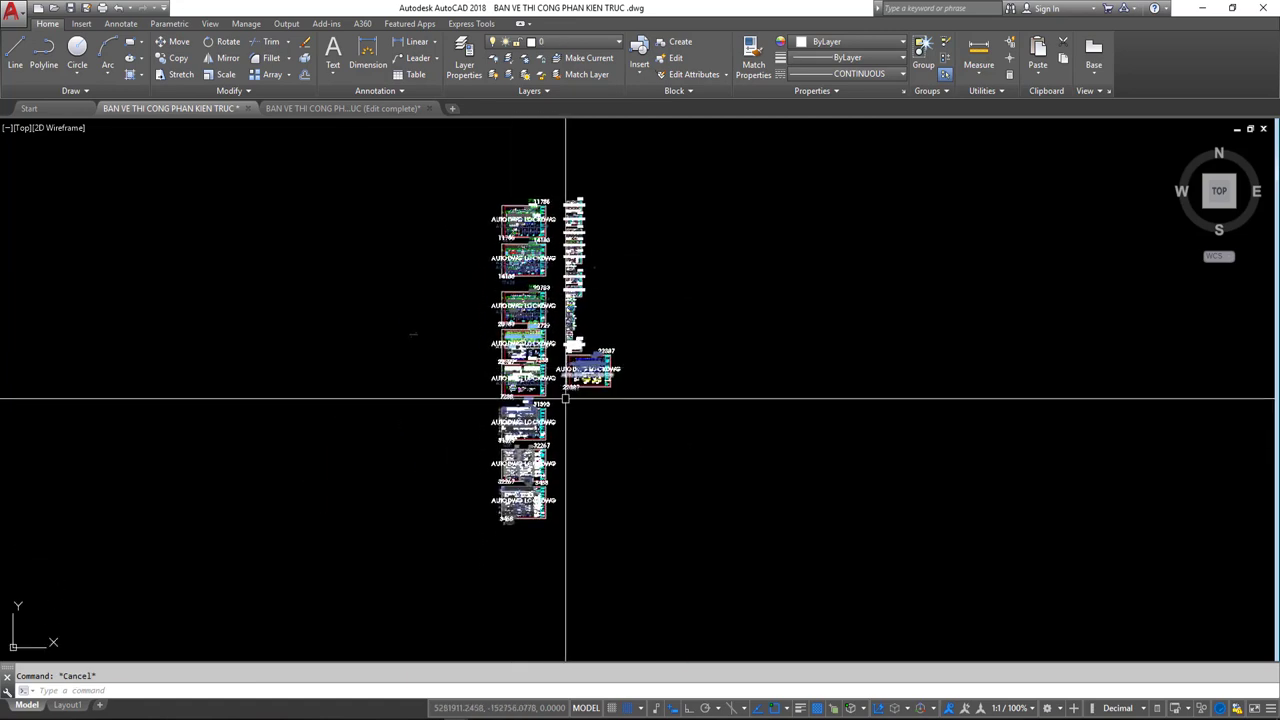
{"action": "scroll", "coordinate": [557, 496], "scroll_direction": "up", "scroll_amount": 2}
{"action": "left_click", "coordinate": [377, 201]}
{"action": "key", "text": "Escape"}
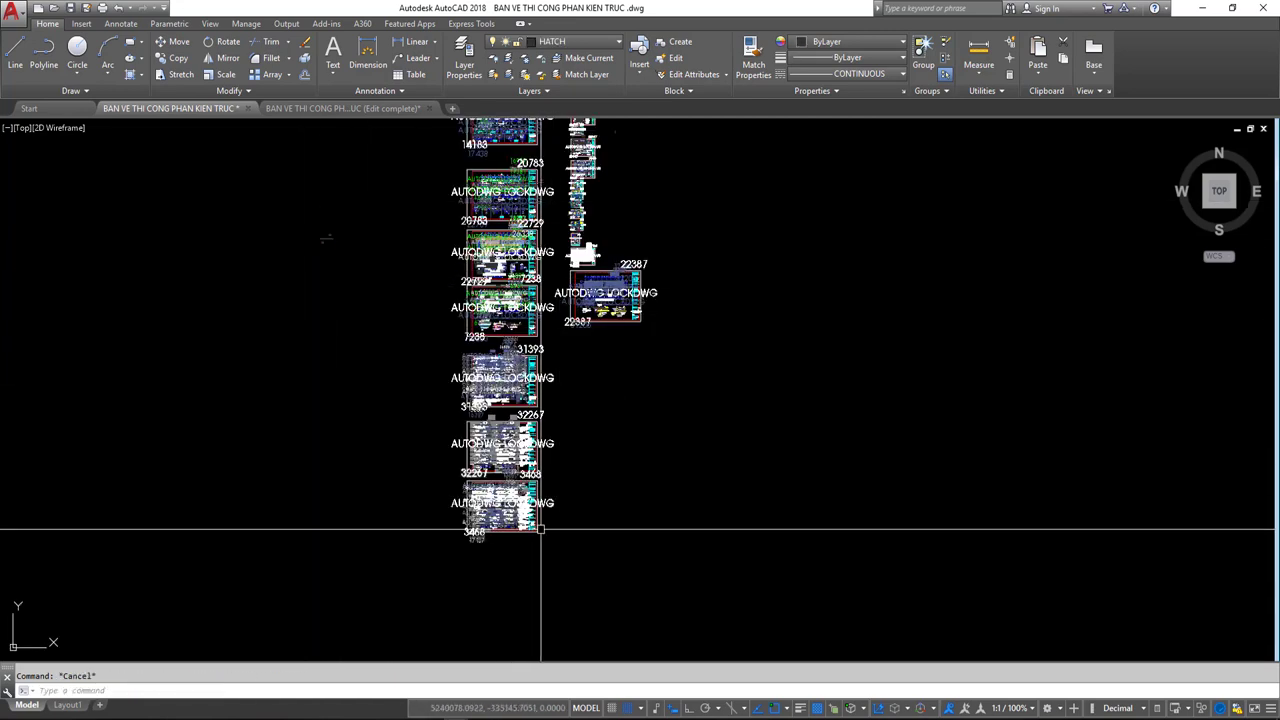
{"action": "scroll", "coordinate": [543, 531], "scroll_direction": "up", "scroll_amount": 3}
{"action": "scroll", "coordinate": [560, 520], "scroll_direction": "up", "scroll_amount": 2}
{"action": "left_click", "coordinate": [380, 437]}
{"action": "key", "text": "Escape"}
{"action": "scroll", "coordinate": [350, 450], "scroll_direction": "up", "scroll_amount": 2}
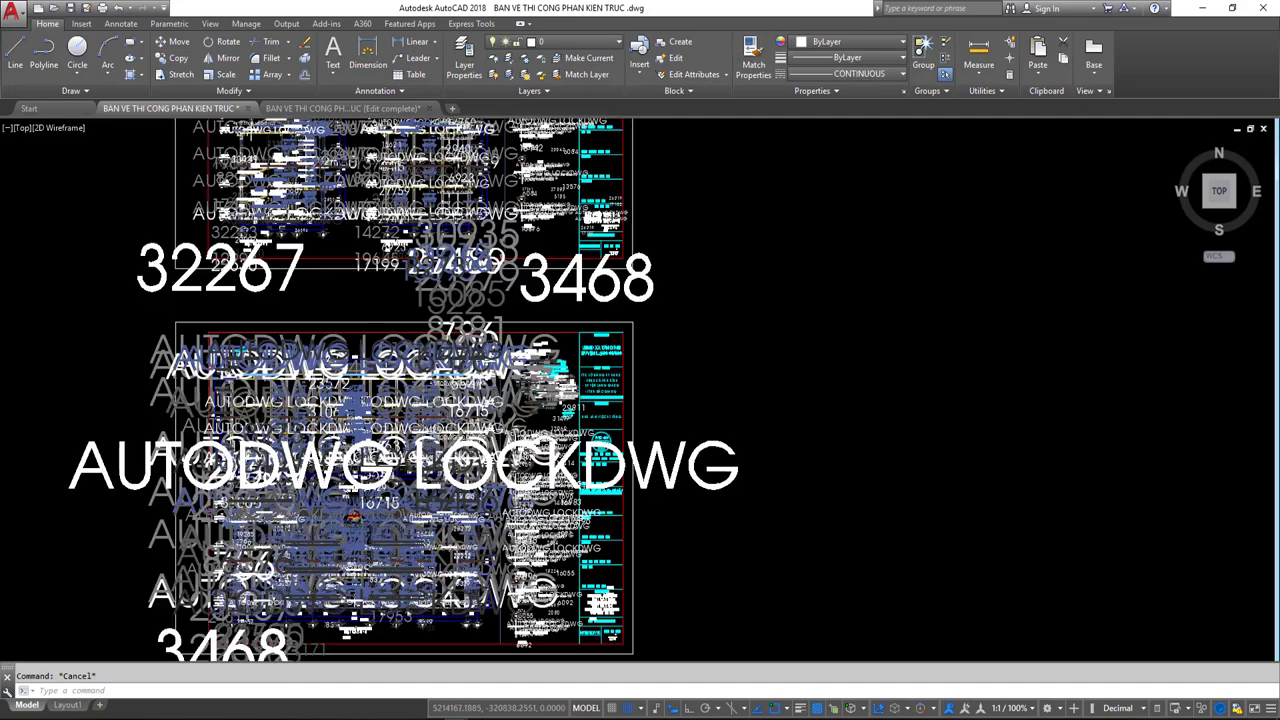
{"action": "scroll", "coordinate": [350, 450], "scroll_direction": "up", "scroll_amount": 3}
{"action": "scroll", "coordinate": [449, 387], "scroll_direction": "down", "scroll_amount": 4}
{"action": "scroll", "coordinate": [524, 377], "scroll_direction": "down", "scroll_amount": 2}
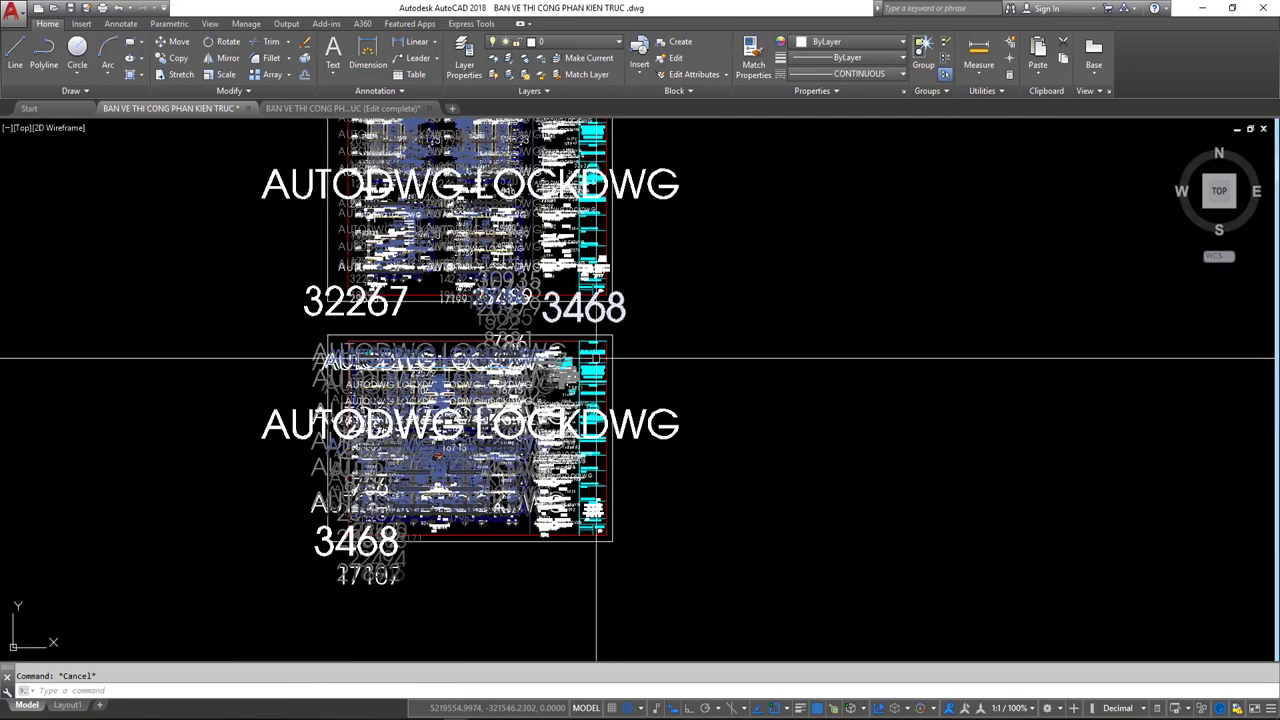
Pan across the sheets, including sheet 31393 and the title block, to examine the watermarks.
{"action": "mouse_move", "coordinate": [637, 360]}
{"action": "middle_mouse_down"}
{"action": "mouse_move", "coordinate": [524, 317]}
{"action": "mouse_move", "coordinate": [498, 564]}
{"action": "middle_mouse_up"}
{"action": "middle_click_drag", "start_coordinate": [441, 231], "coordinate": [496, 294]}
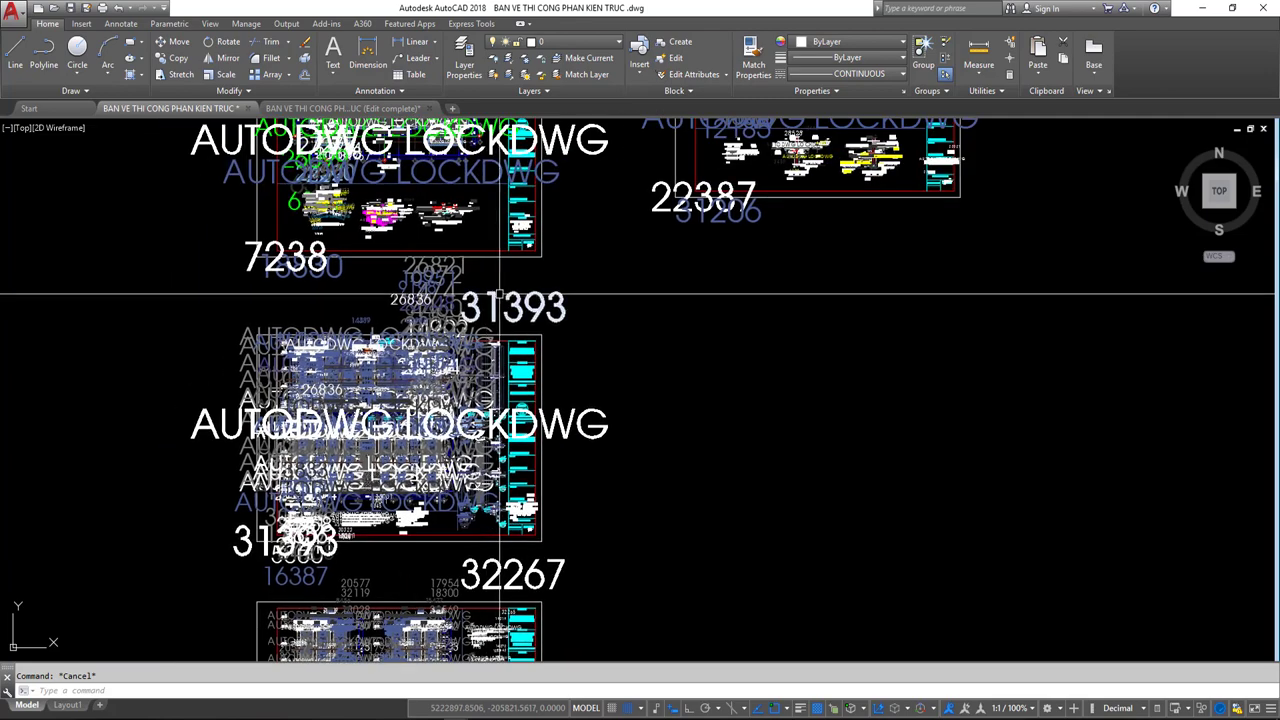
{"action": "scroll", "coordinate": [496, 294], "scroll_direction": "up", "scroll_amount": 4}
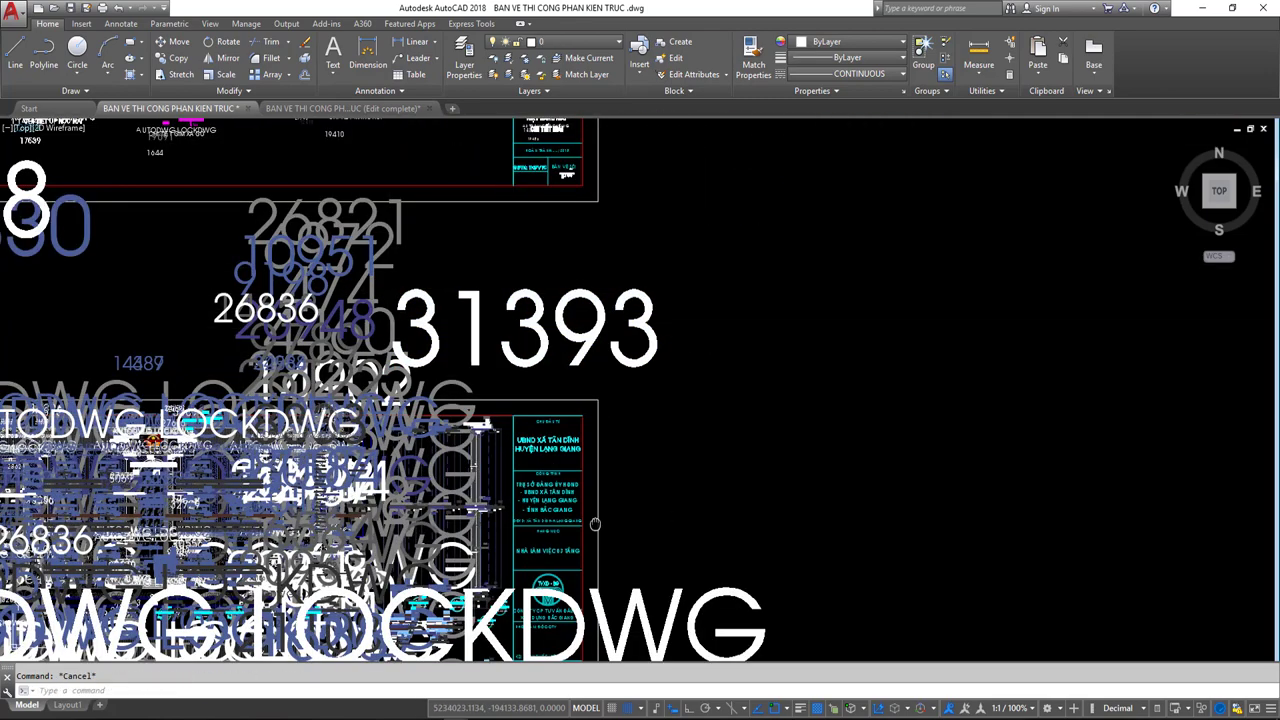
{"action": "middle_click_drag", "start_coordinate": [722, 613], "coordinate": [800, 428]}
{"action": "left_click", "coordinate": [757, 462]}
{"action": "key", "text": "Escape"}
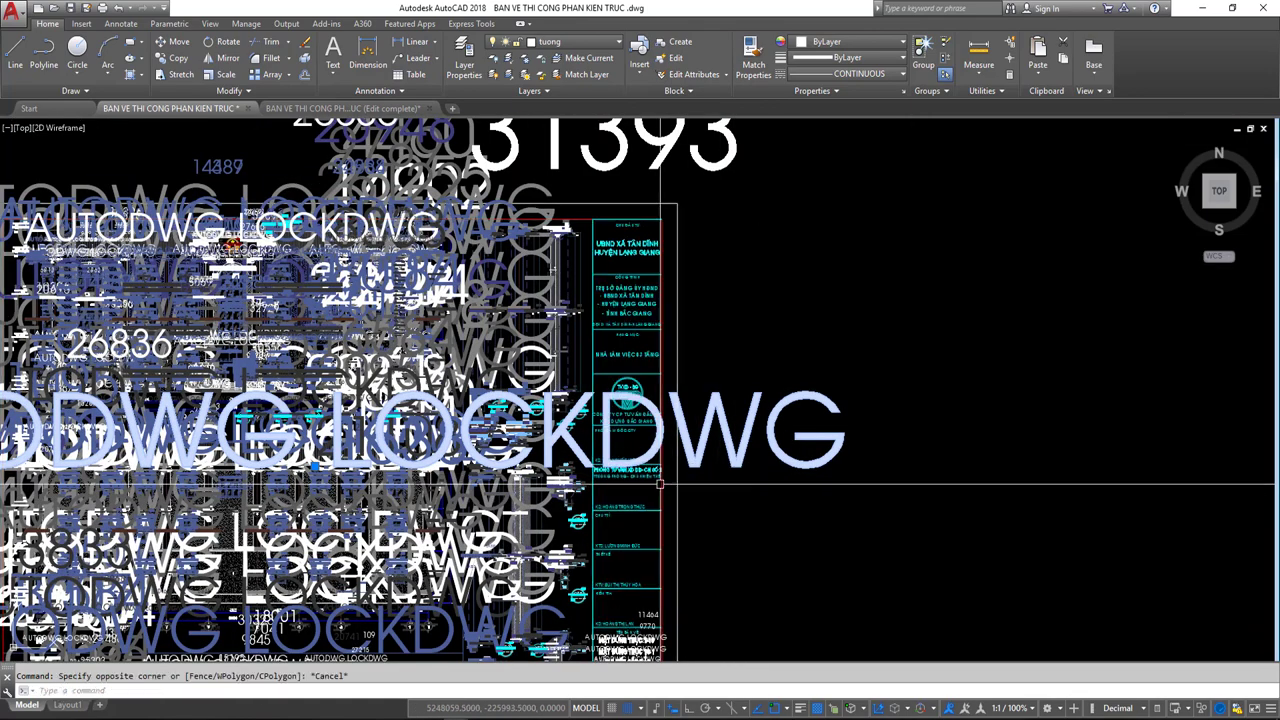
{"action": "middle_click_drag", "start_coordinate": [158, 447], "coordinate": [403, 410]}
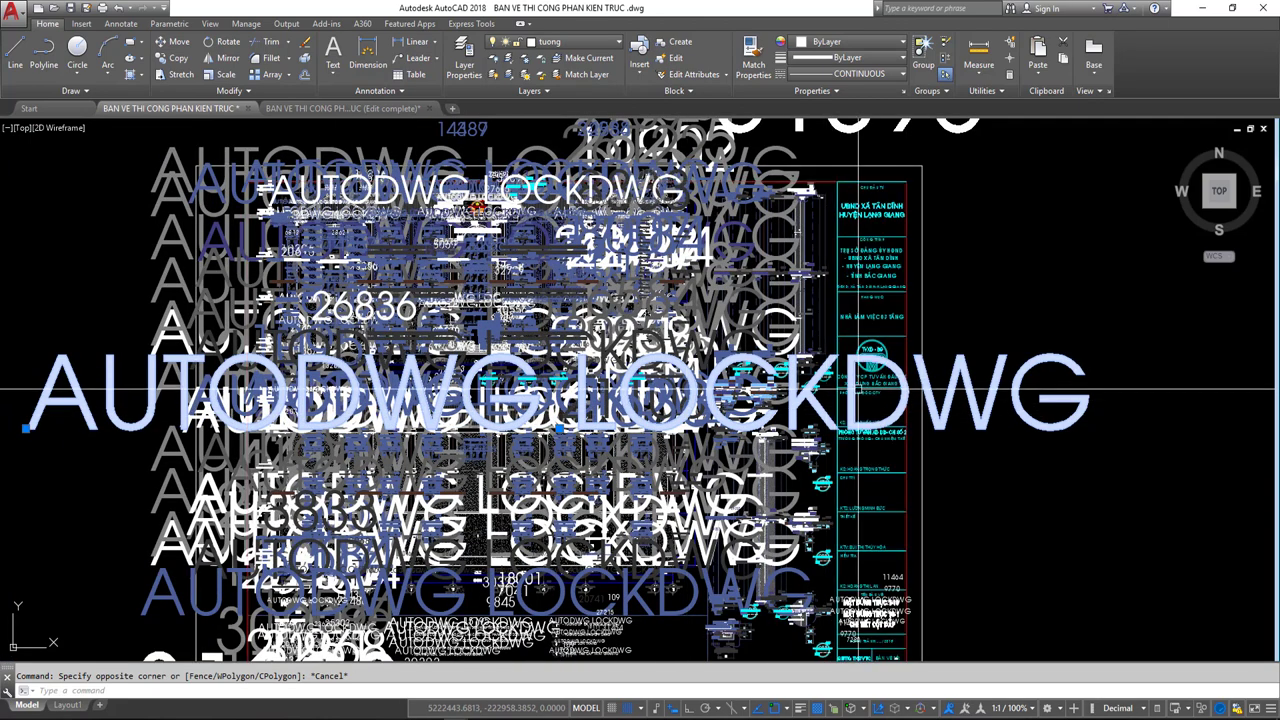
{"action": "scroll", "coordinate": [616, 368], "scroll_direction": "down", "scroll_amount": 4}
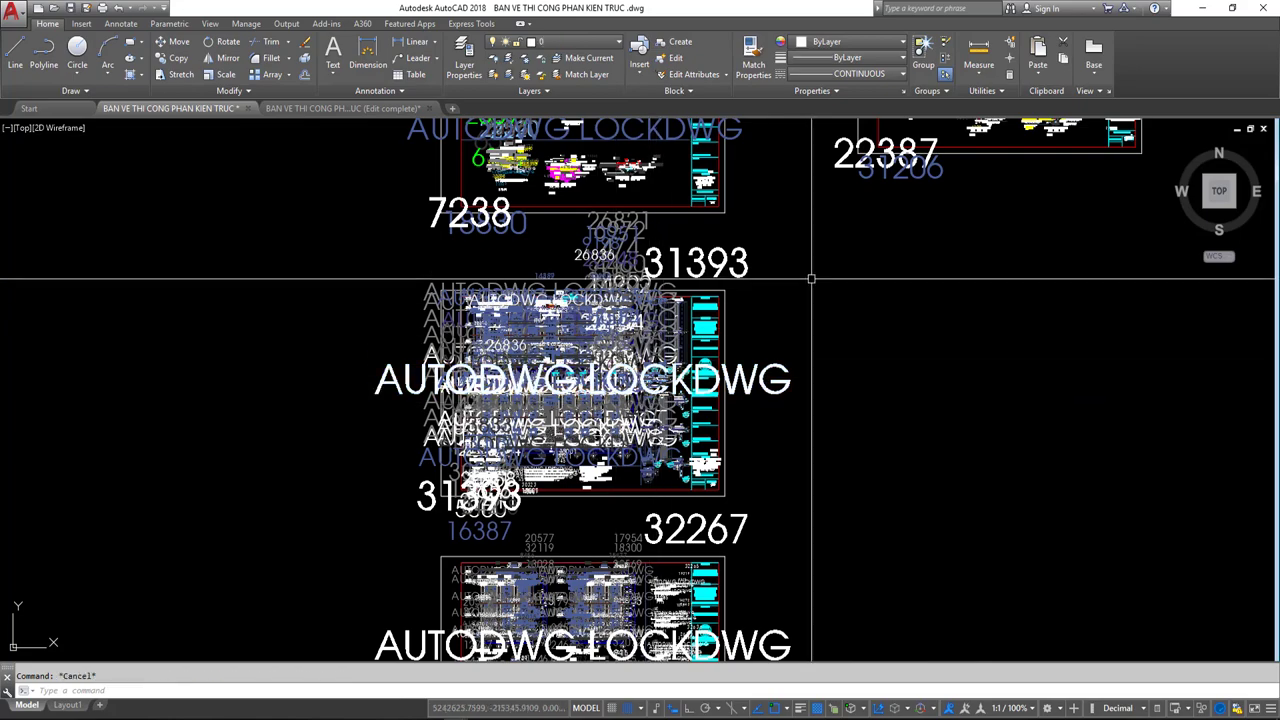
{"action": "middle_click_drag", "start_coordinate": [814, 277], "coordinate": [560, 520]}
{"action": "left_click", "coordinate": [895, 374]}
{"action": "scroll", "coordinate": [895, 374], "scroll_direction": "up", "scroll_amount": 5}
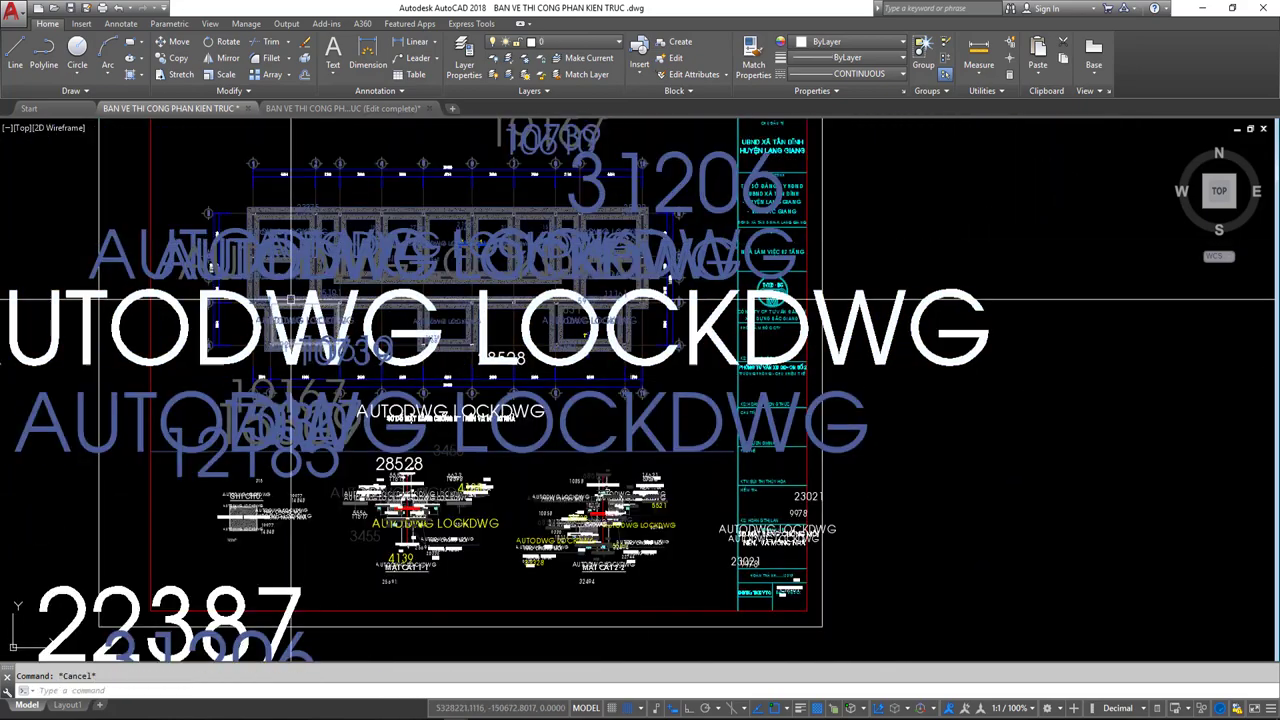
{"action": "scroll", "coordinate": [322, 497], "scroll_direction": "up", "scroll_amount": 4}
{"action": "left_click", "coordinate": [378, 226]}
{"action": "key", "text": "Escape"}
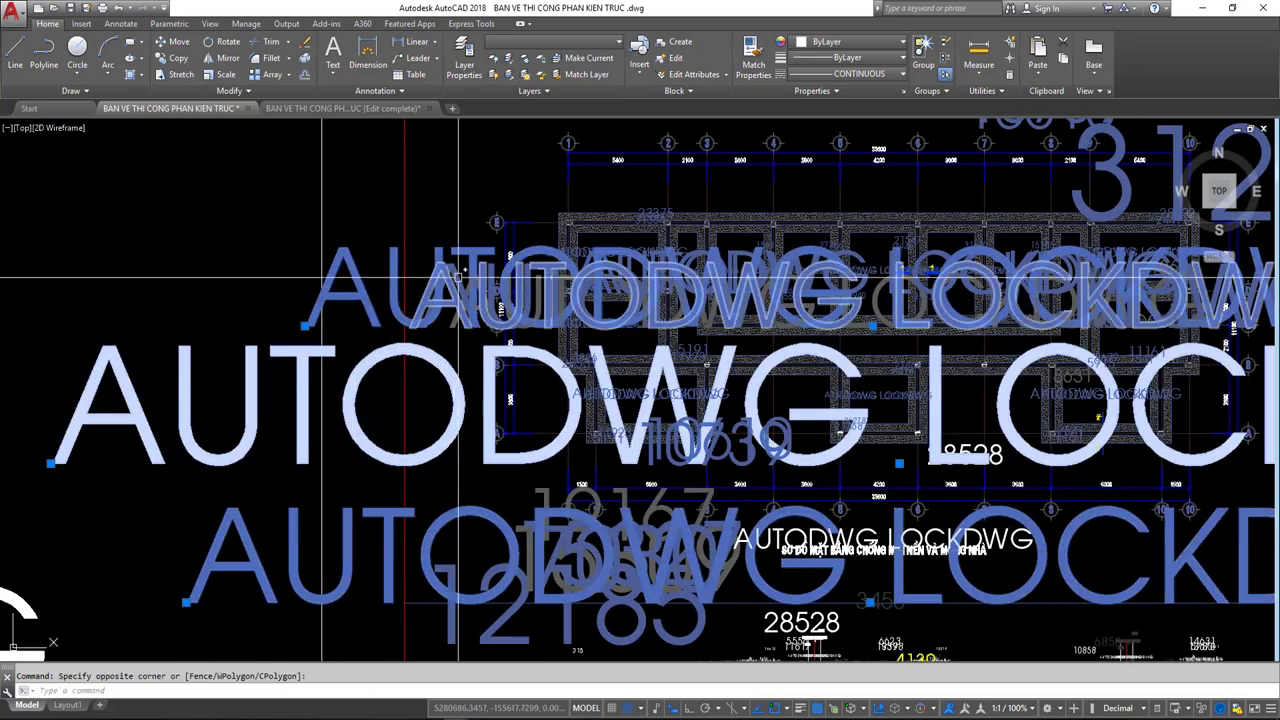
{"action": "scroll", "coordinate": [457, 291], "scroll_direction": "down", "scroll_amount": 5}
{"action": "scroll", "coordinate": [505, 412], "scroll_direction": "up", "scroll_amount": 1}
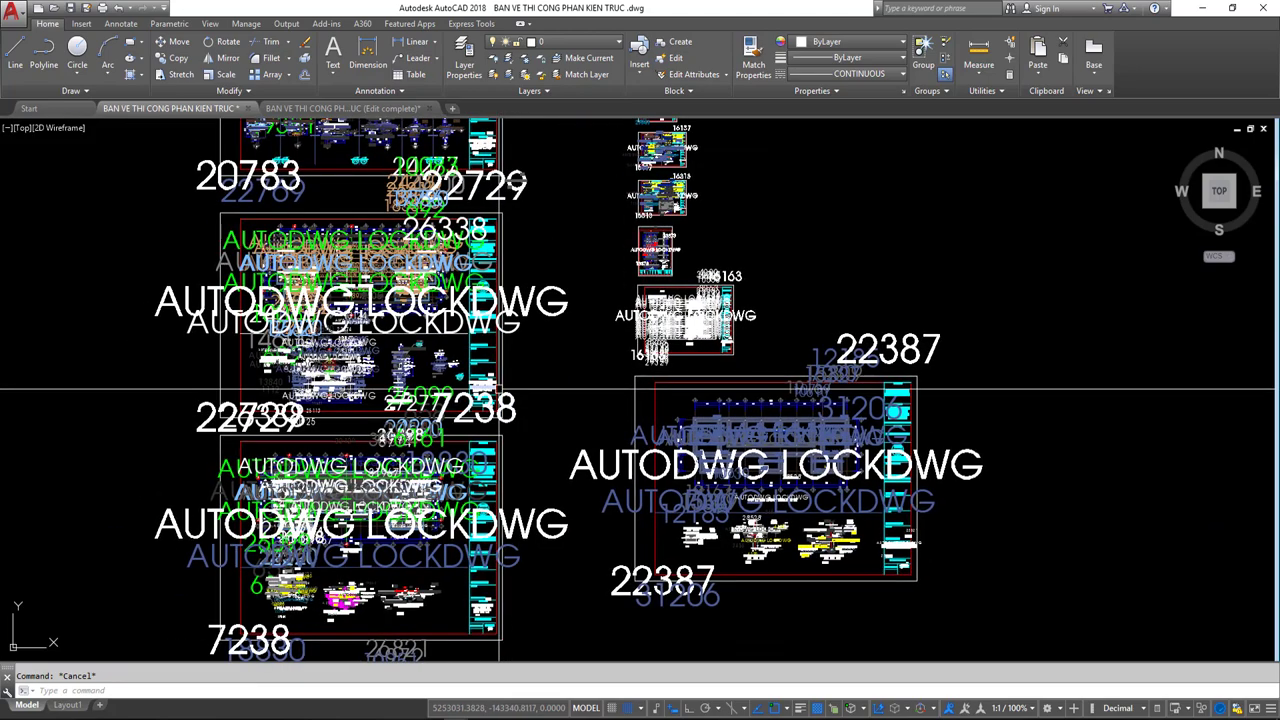
{"action": "middle_click_drag", "start_coordinate": [561, 210], "coordinate": [575, 380]}
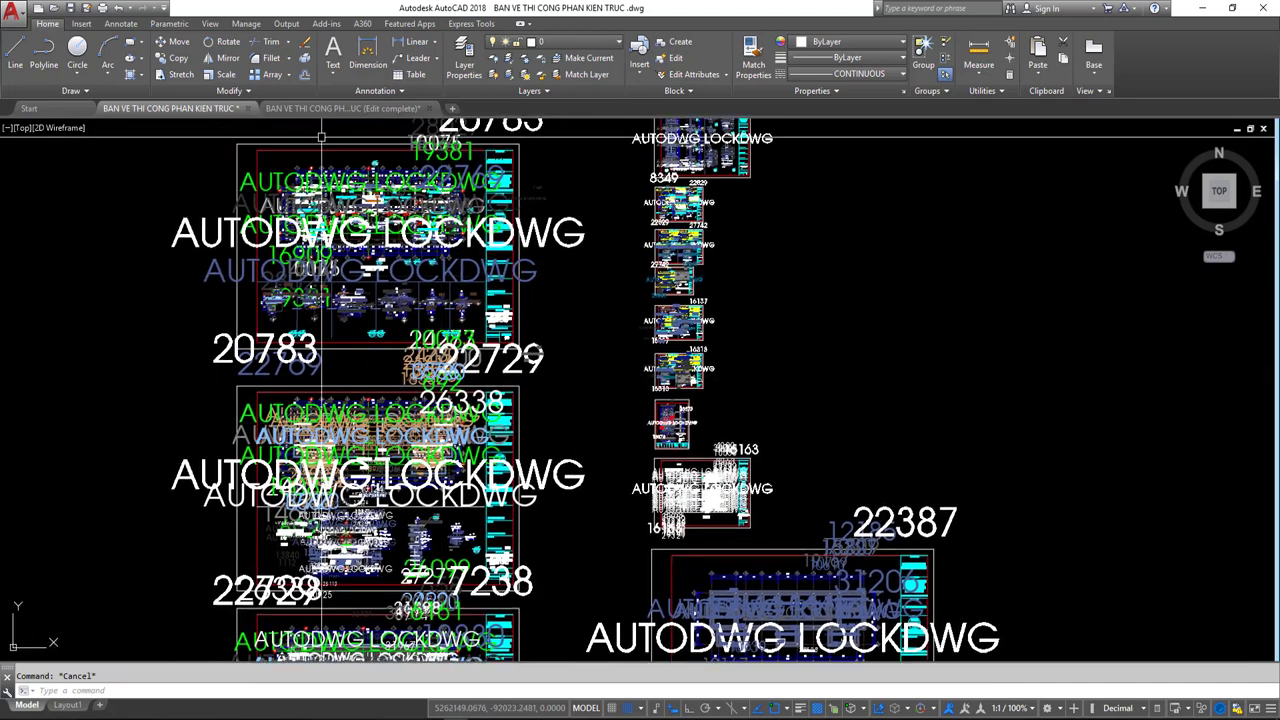
Compare with the cleaned (Edit complete) drawing, then return to the original watermarked drawing.
{"action": "left_click", "coordinate": [340, 108]}
{"action": "scroll", "coordinate": [530, 190], "scroll_direction": "up", "scroll_amount": 2}
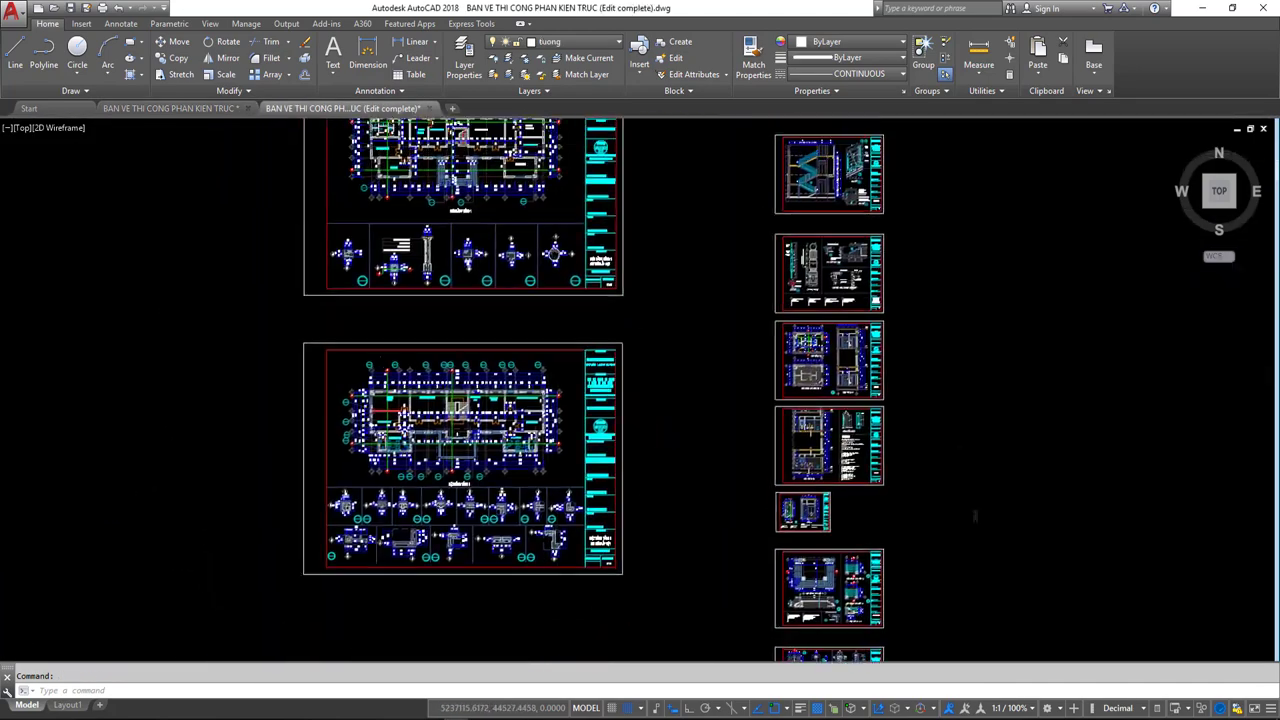
{"action": "scroll", "coordinate": [478, 289], "scroll_direction": "up", "scroll_amount": 3}
{"action": "scroll", "coordinate": [478, 289], "scroll_direction": "up", "scroll_amount": 1}
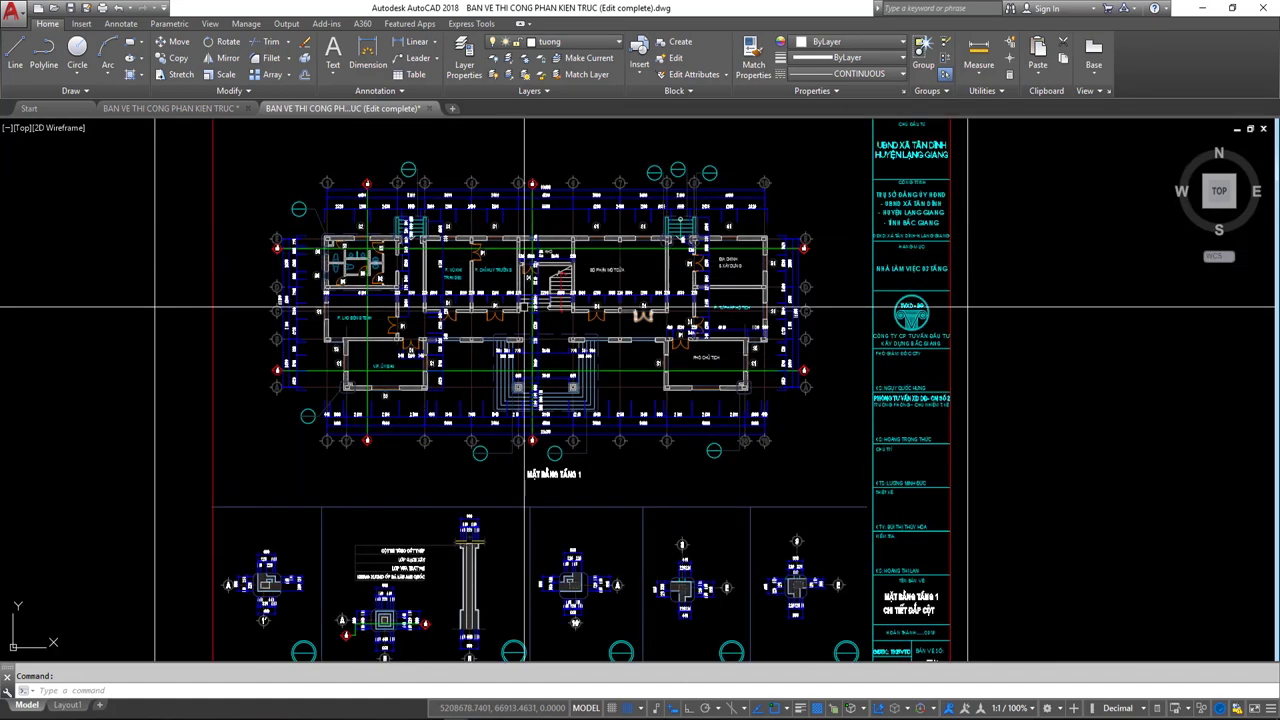
{"action": "scroll", "coordinate": [560, 290], "scroll_direction": "down", "scroll_amount": 4}
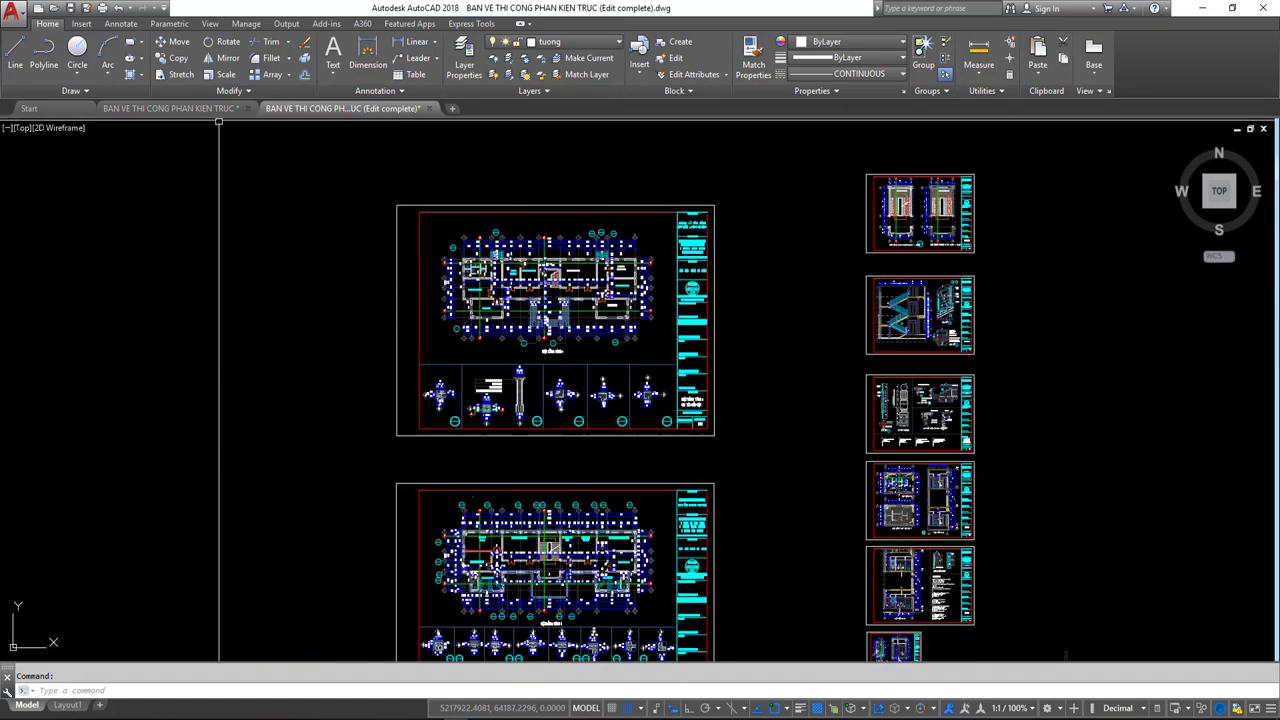
{"action": "left_click", "coordinate": [170, 108]}
Window-select and delete two AUTODWG LOCKDWG watermark texts.
{"action": "left_click", "coordinate": [583, 277]}
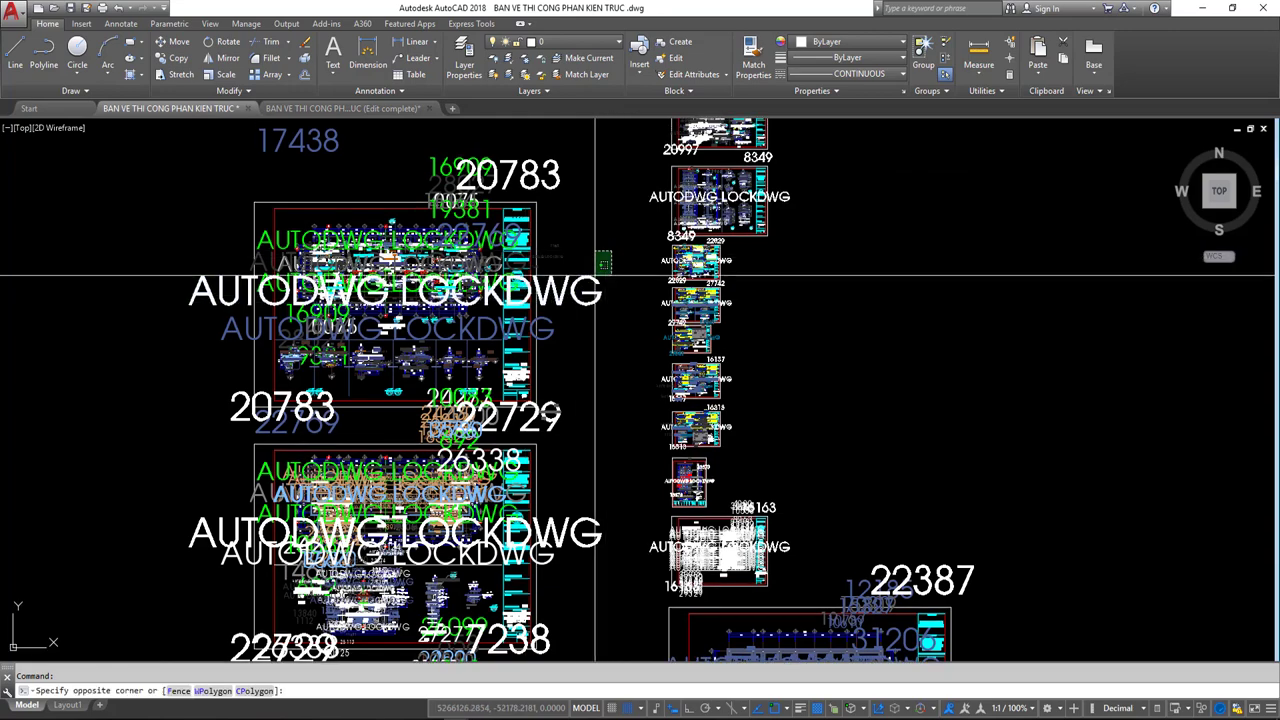
{"action": "left_click", "coordinate": [545, 337]}
{"action": "left_click", "coordinate": [543, 344]}
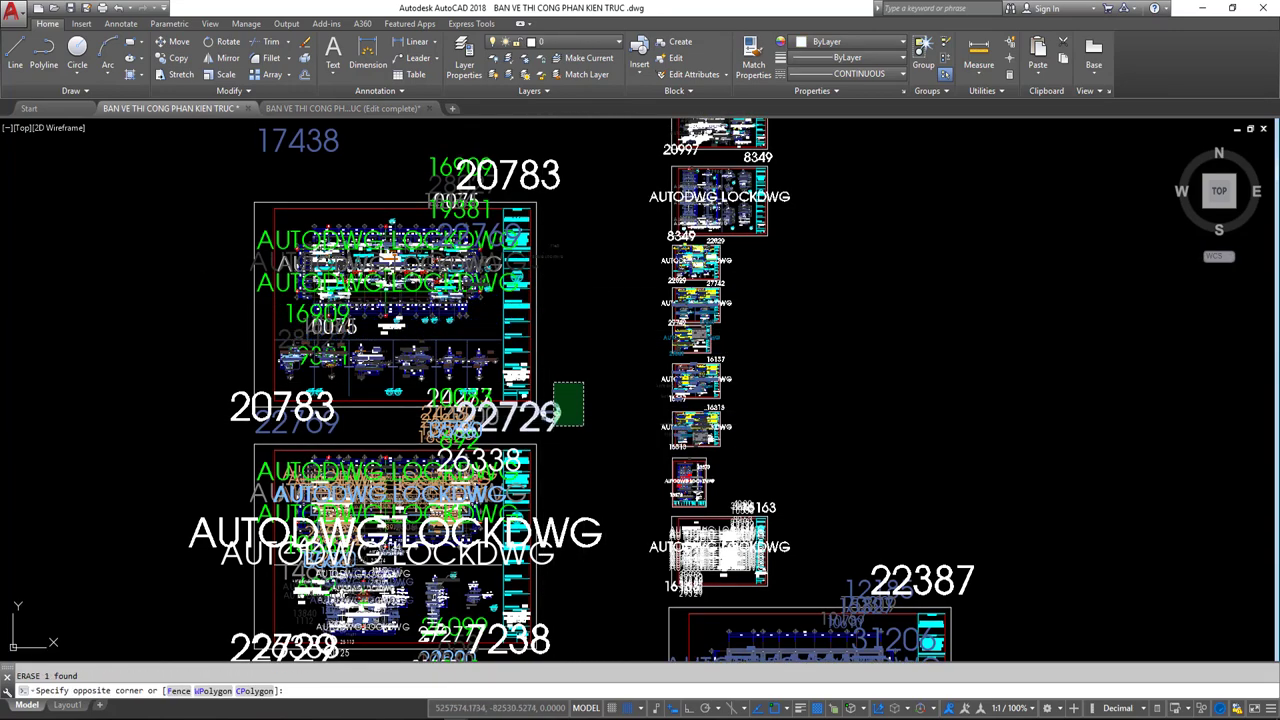
{"action": "left_click", "coordinate": [585, 423]}
{"action": "key", "text": "Delete"}
{"action": "scroll", "coordinate": [337, 378], "scroll_direction": "up", "scroll_amount": 5}
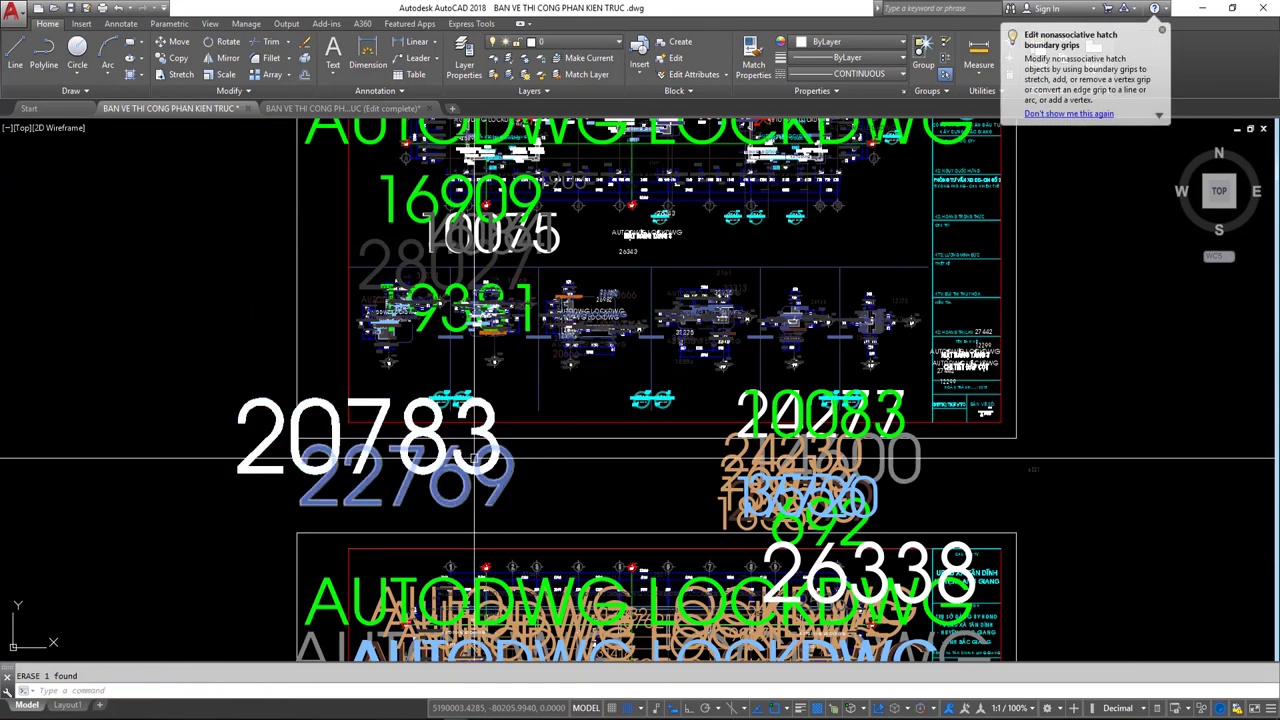
{"action": "left_click", "coordinate": [400, 470]}
{"action": "left_click", "coordinate": [447, 243]}
{"action": "key", "text": "Delete"}
Erase seven large watermark texts with a single crossing window.
{"action": "scroll", "coordinate": [447, 243], "scroll_direction": "down", "scroll_amount": 2}
{"action": "scroll", "coordinate": [560, 260], "scroll_direction": "up", "scroll_amount": 2}
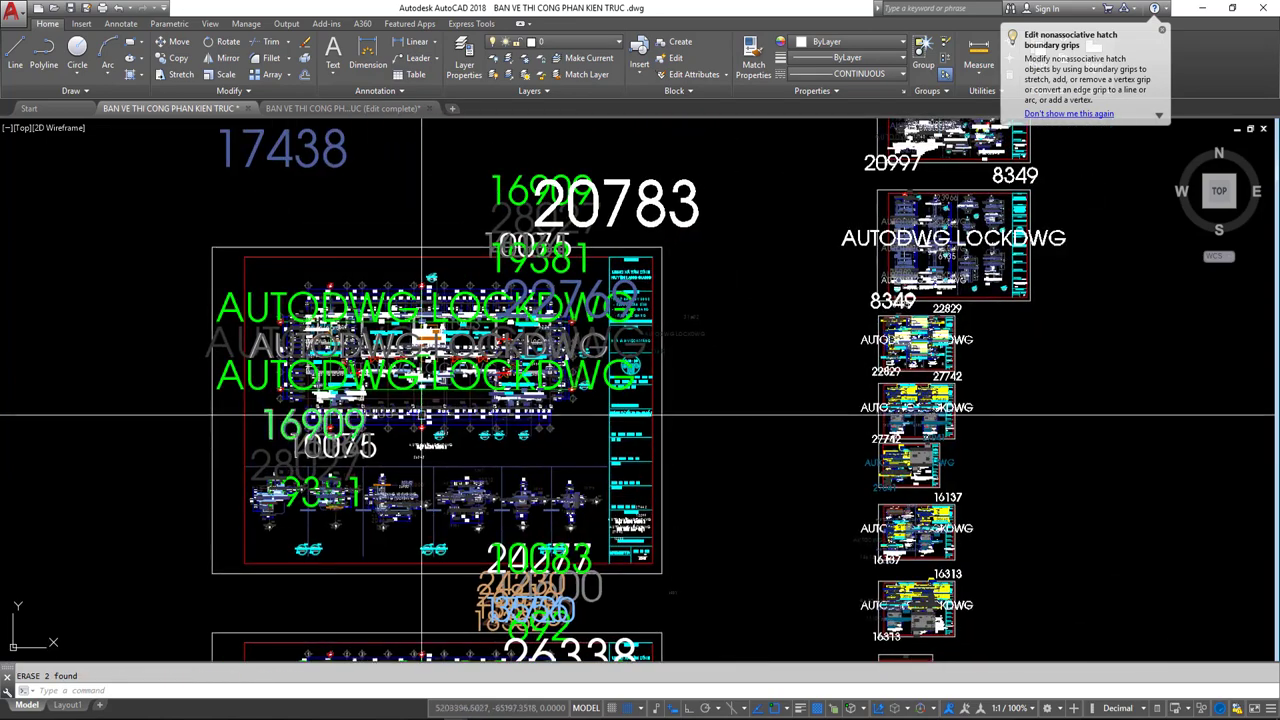
{"action": "scroll", "coordinate": [600, 265], "scroll_direction": "up", "scroll_amount": 4}
{"action": "left_click", "coordinate": [612, 267]}
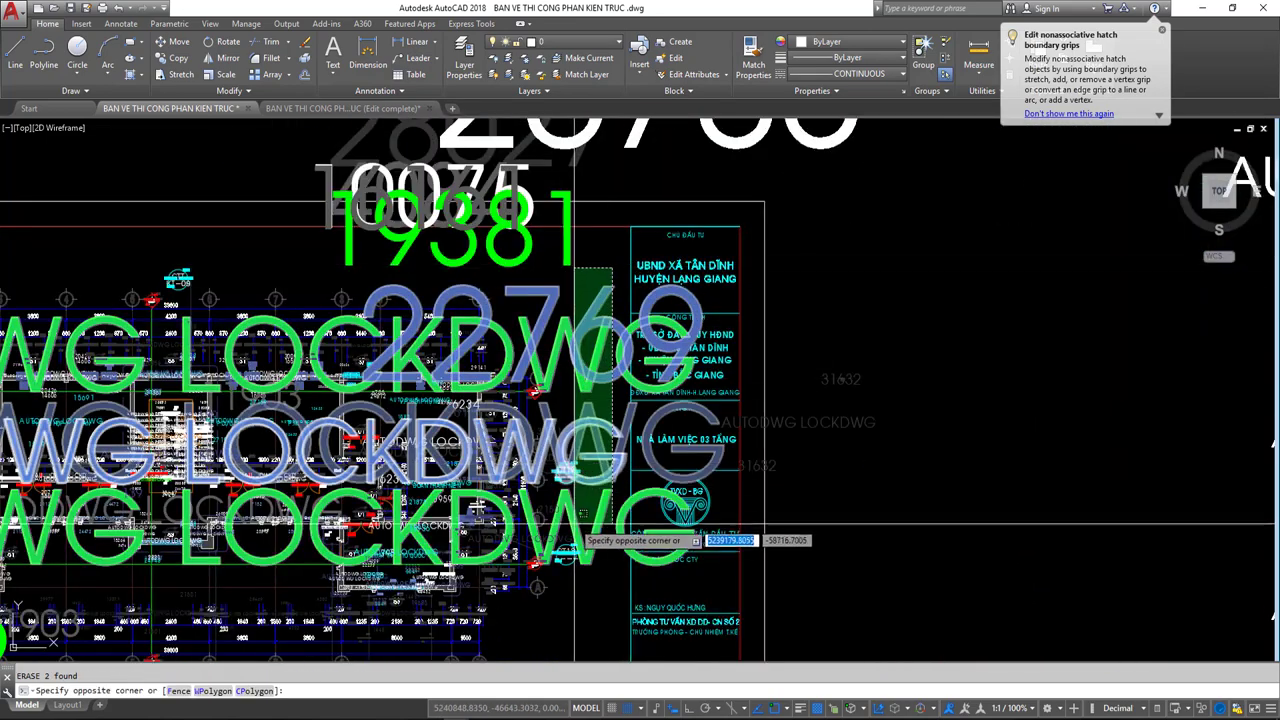
{"action": "left_click", "coordinate": [573, 420]}
{"action": "key", "text": "Delete"}
Window-select and delete a stray object on the sheet.
{"action": "scroll", "coordinate": [543, 334], "scroll_direction": "down", "scroll_amount": 5}
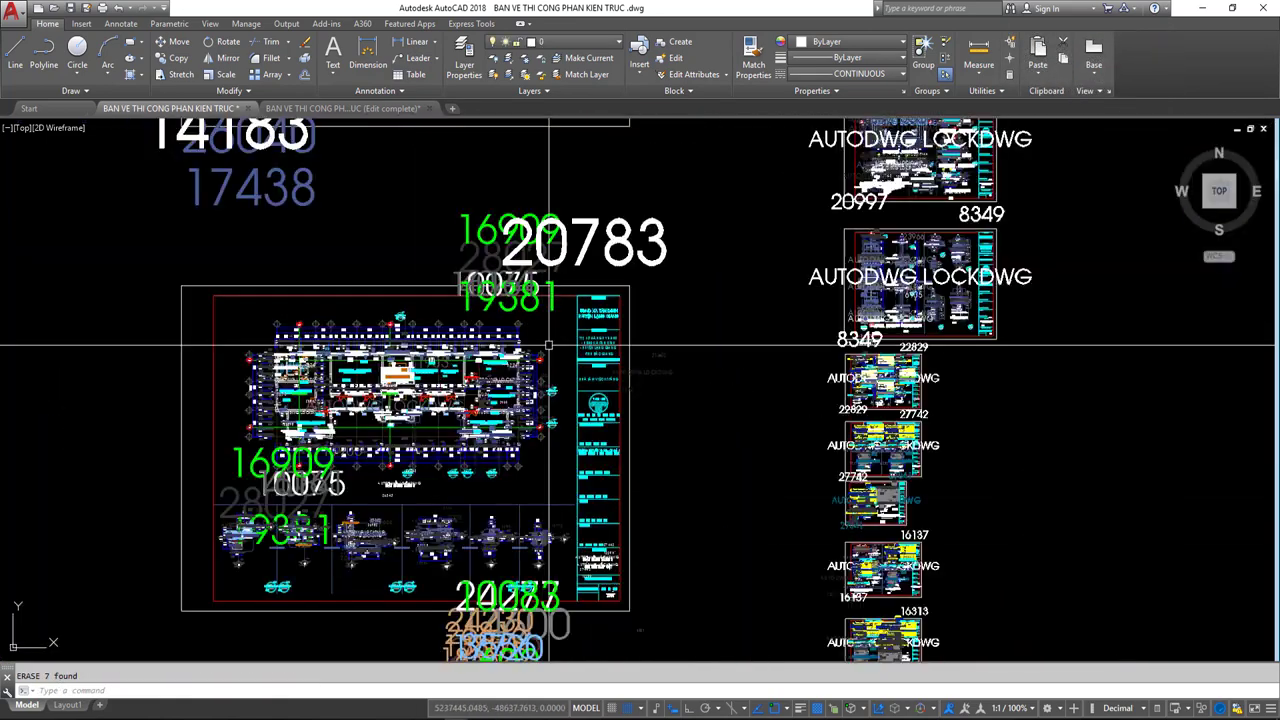
{"action": "scroll", "coordinate": [560, 350], "scroll_direction": "down", "scroll_amount": 4}
{"action": "scroll", "coordinate": [743, 165], "scroll_direction": "up", "scroll_amount": 4}
{"action": "left_click", "coordinate": [743, 200]}
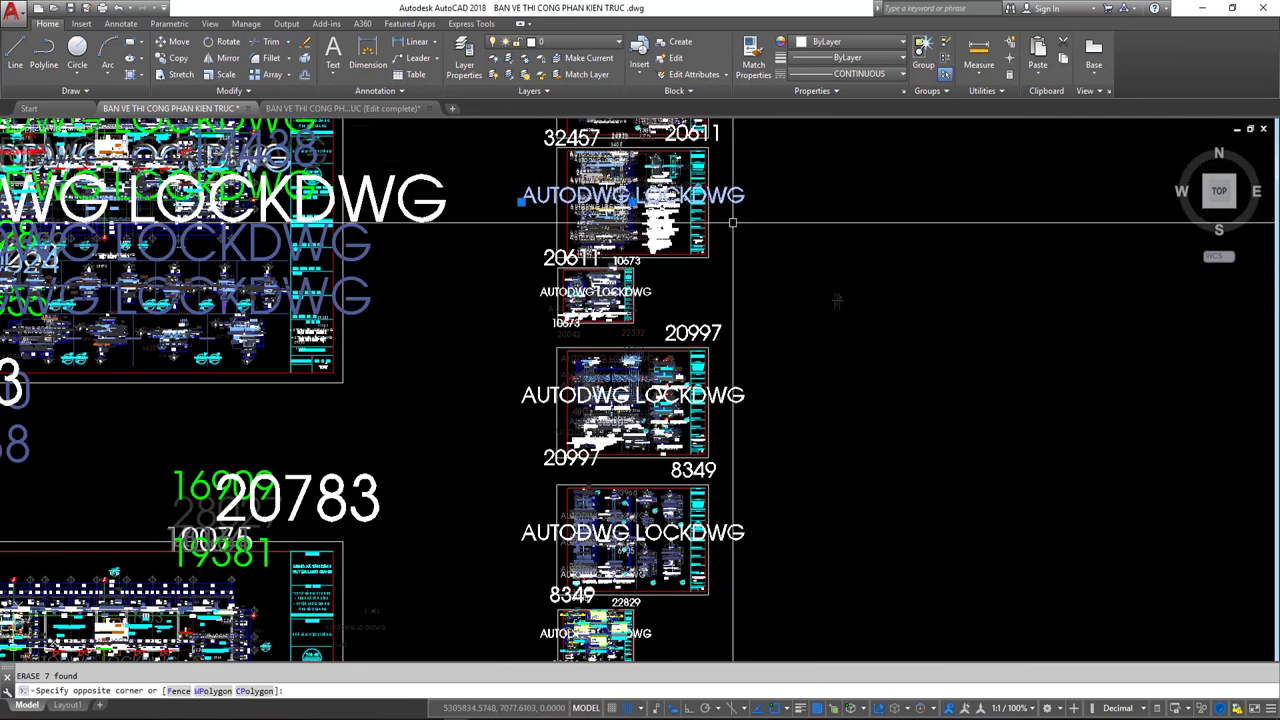
{"action": "left_click", "coordinate": [720, 340]}
{"action": "key", "text": "Delete"}
Bring up the cleaned Edit complete drawing for comparison.
{"action": "scroll", "coordinate": [801, 303], "scroll_direction": "down", "scroll_amount": 2}
{"action": "scroll", "coordinate": [660, 310], "scroll_direction": "down", "scroll_amount": 2}
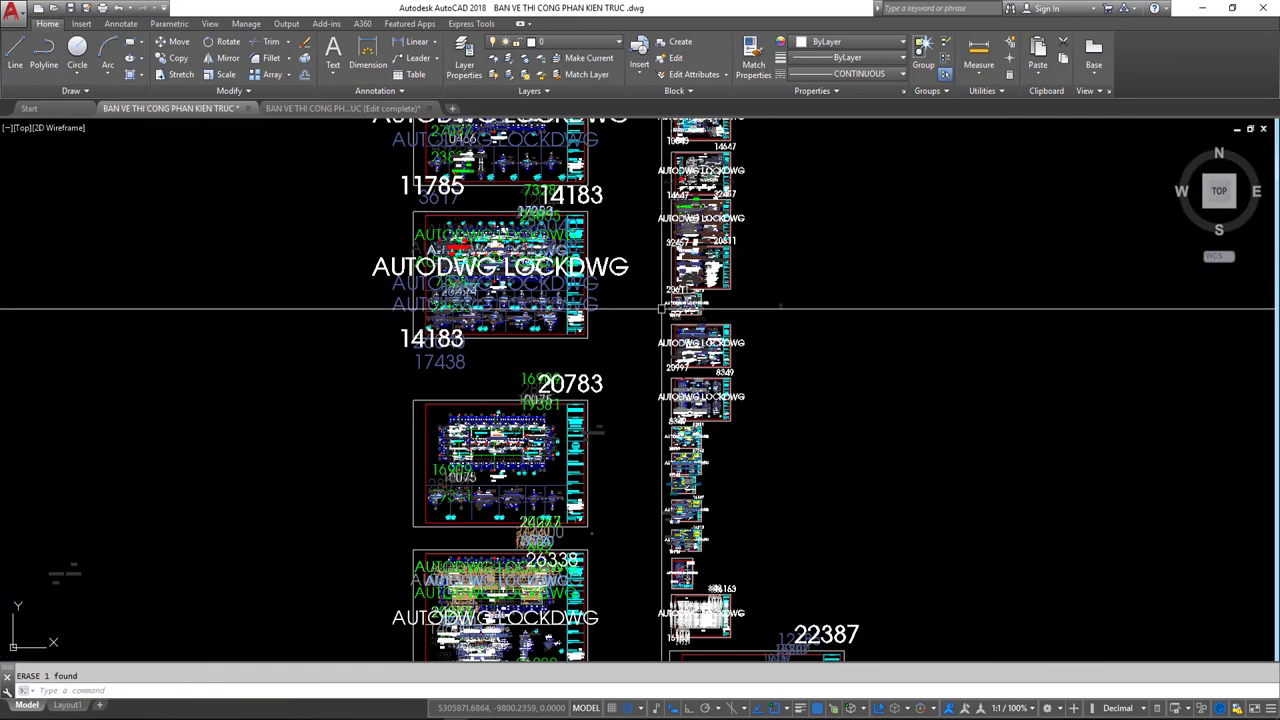
{"action": "scroll", "coordinate": [620, 260], "scroll_direction": "down", "scroll_amount": 1}
{"action": "scroll", "coordinate": [560, 215], "scroll_direction": "up", "scroll_amount": 1}
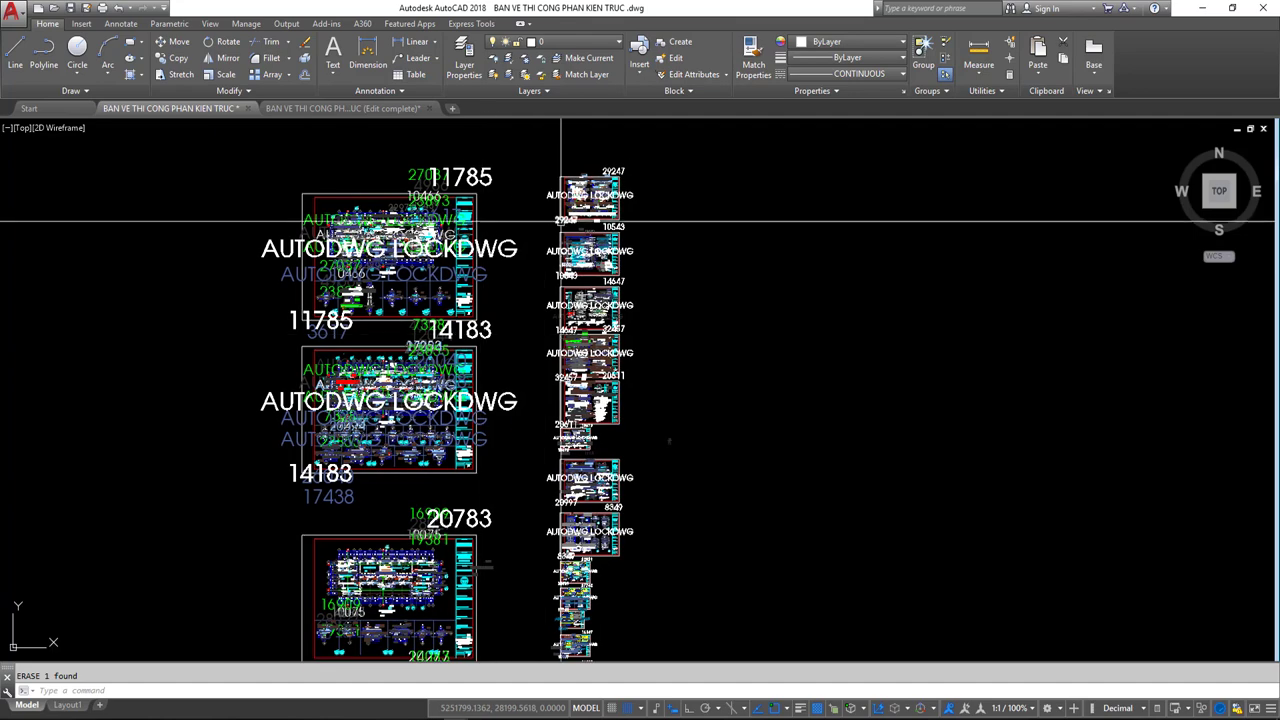
{"action": "left_click", "coordinate": [349, 113]}
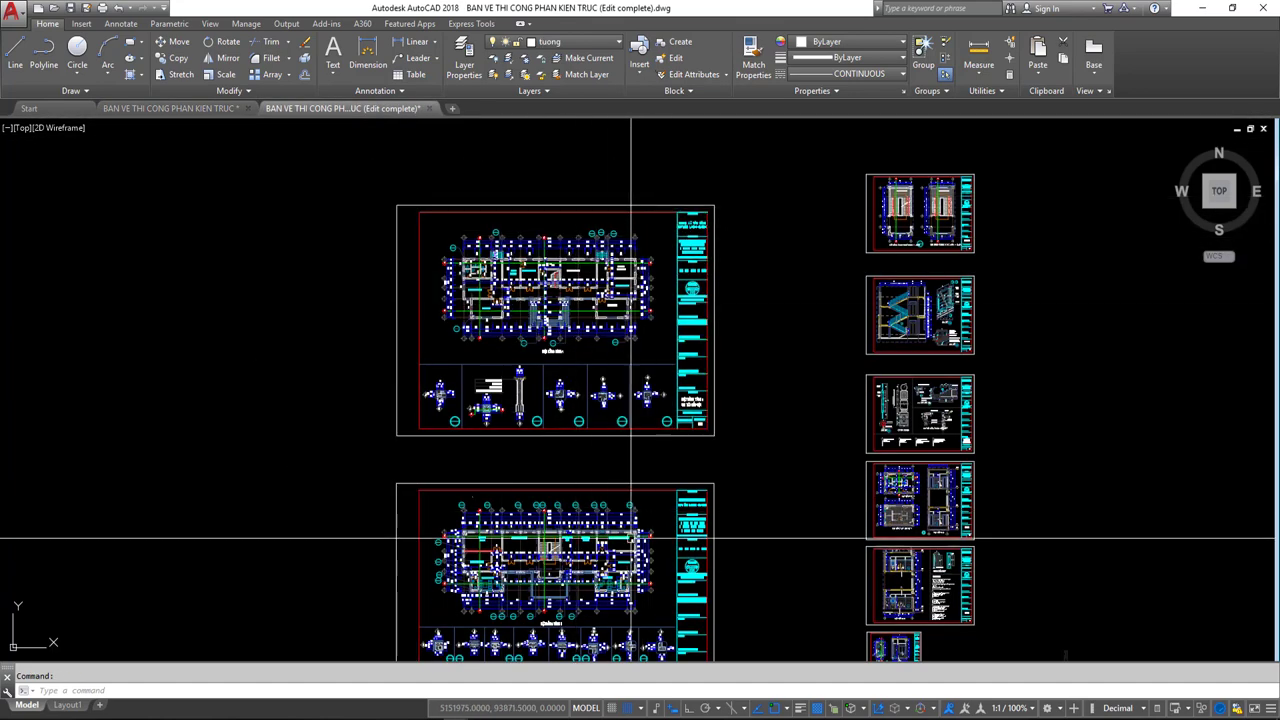
Return to the watermarked original, reposition the sheets, and type FIL toward the FILTER command.
{"action": "left_click", "coordinate": [170, 108]}
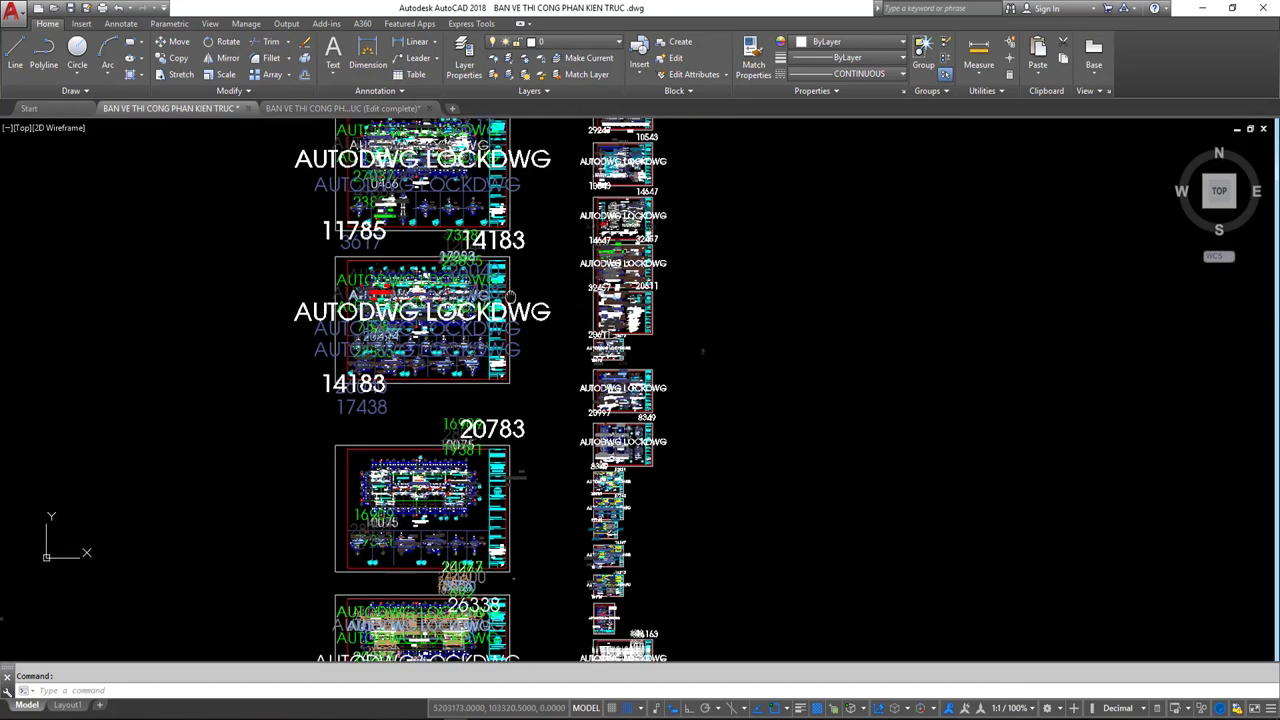
{"action": "middle_click_drag", "start_coordinate": [495, 394], "coordinate": [529, 302]}
{"action": "mouse_move", "coordinate": [528, 369]}
{"action": "middle_mouse_down"}
{"action": "mouse_move", "coordinate": [437, 386]}
{"action": "mouse_move", "coordinate": [437, 351]}
{"action": "middle_mouse_up"}
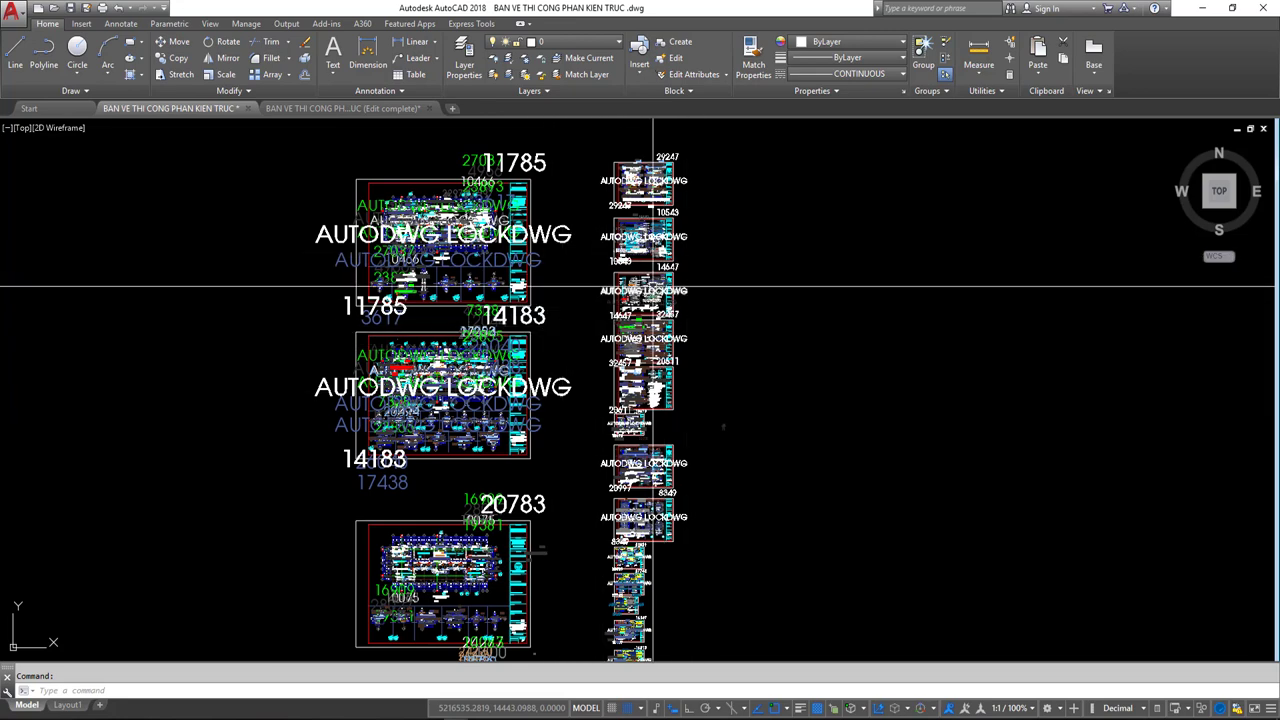
{"action": "middle_click_drag", "start_coordinate": [731, 287], "coordinate": [640, 326]}
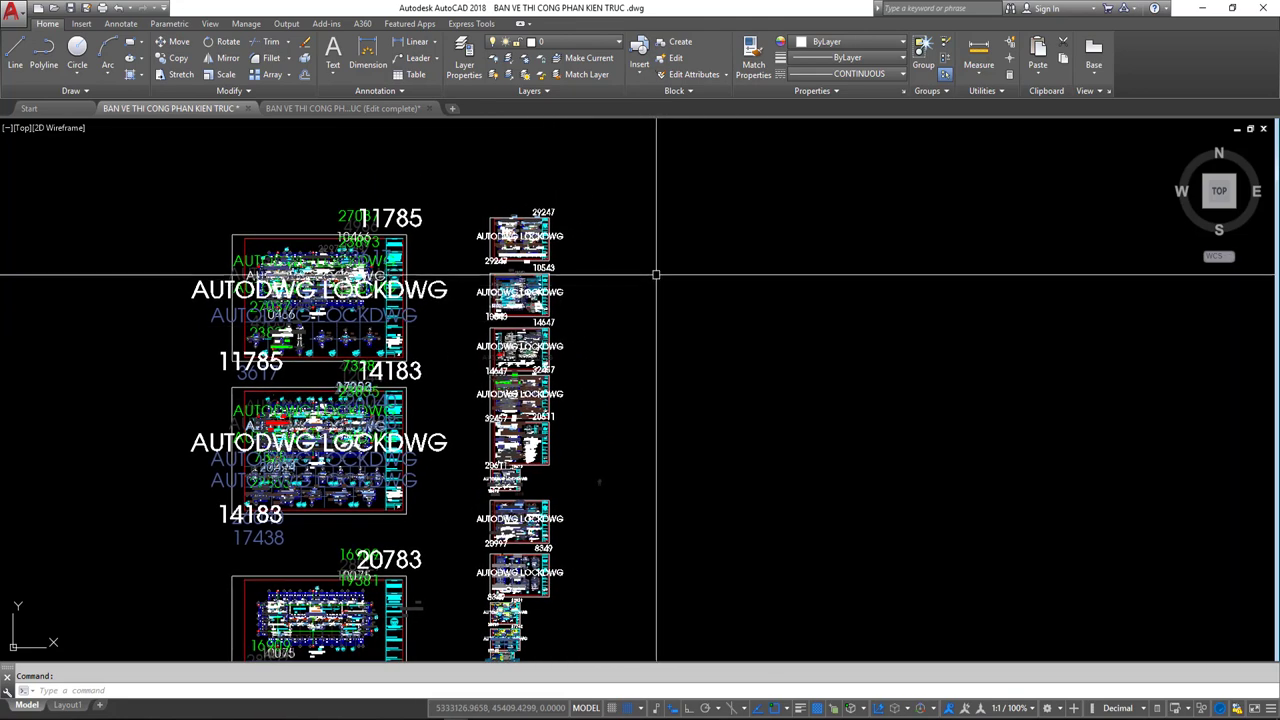
{"action": "type", "text": "FIl"}
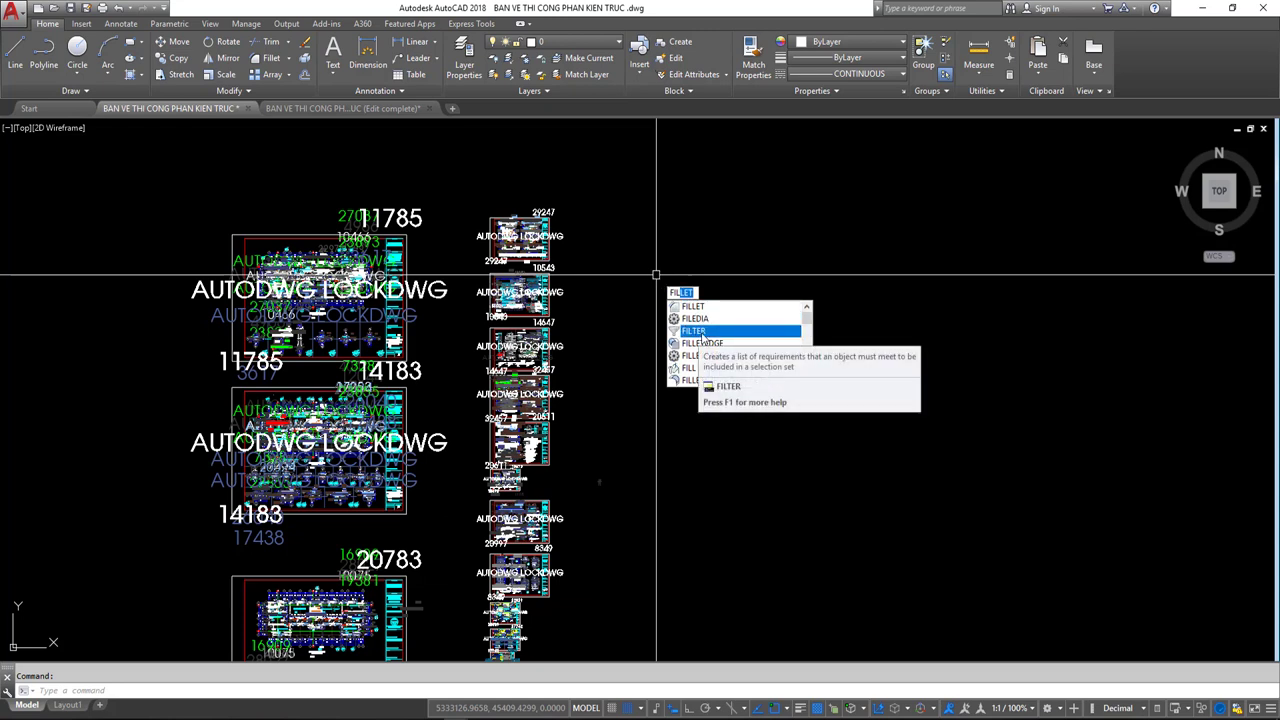
Run FILTER and add a picked AUTODWG LOCKDWG attribute, listing Object = Attribute and Layer = tuong.
{"action": "left_click", "coordinate": [702, 331]}
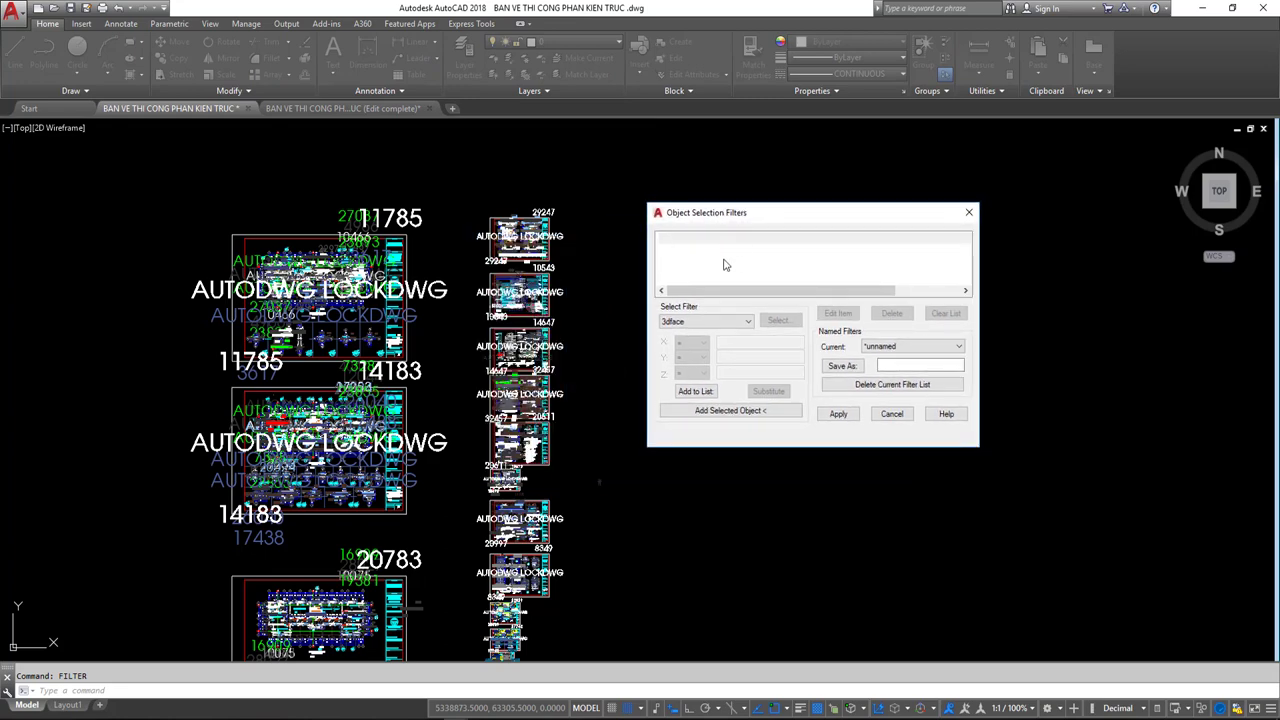
{"action": "left_click_drag", "start_coordinate": [708, 213], "coordinate": [670, 202]}
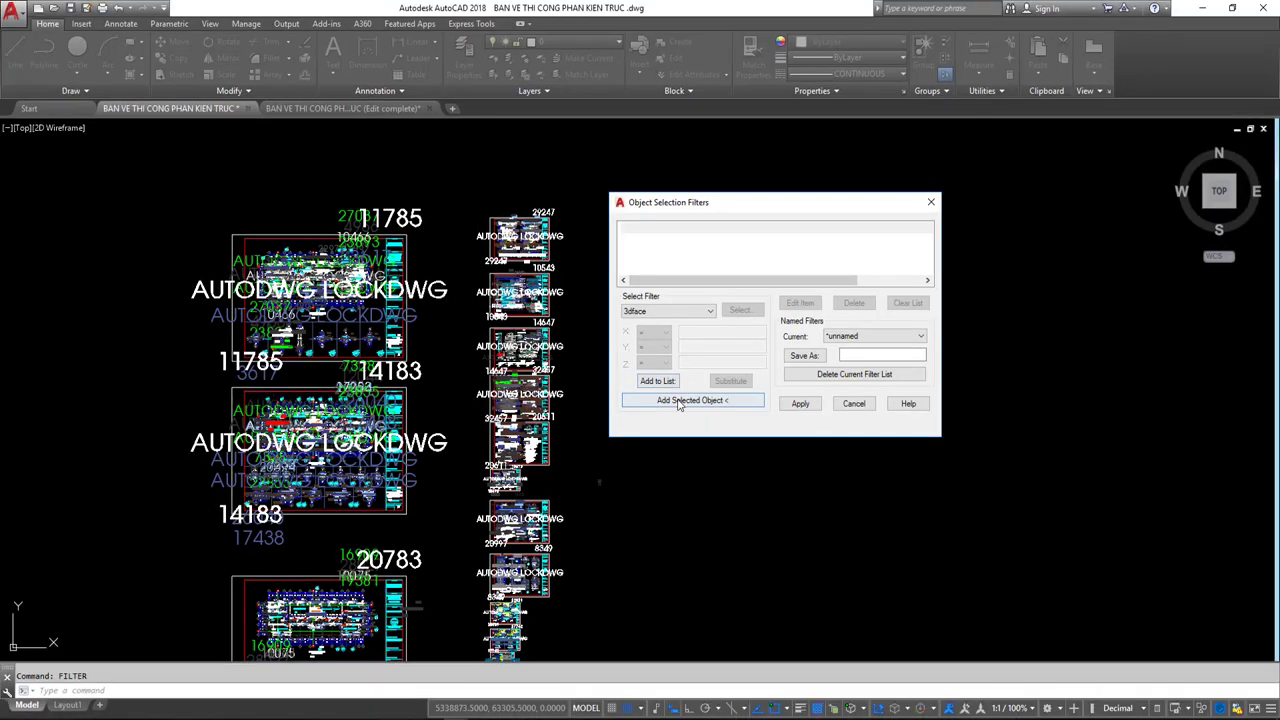
{"action": "left_click", "coordinate": [686, 402]}
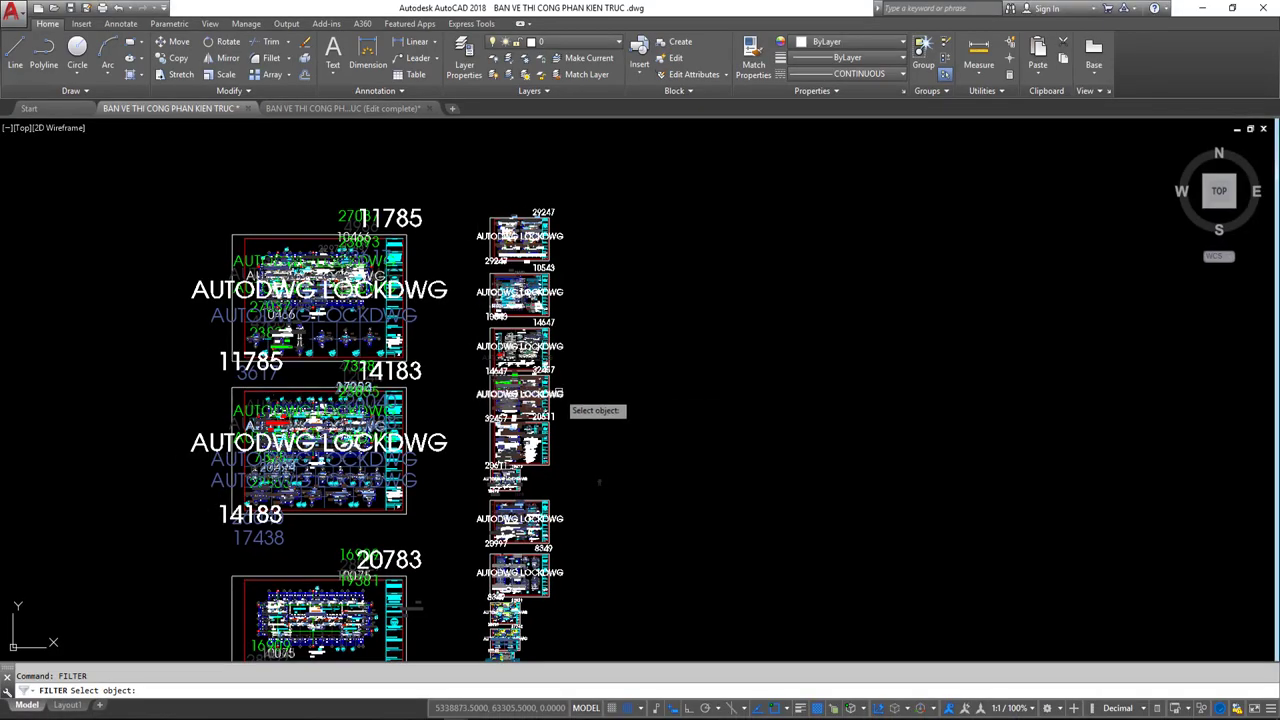
{"action": "scroll", "coordinate": [455, 275], "scroll_direction": "up", "scroll_amount": 4}
{"action": "scroll", "coordinate": [457, 268], "scroll_direction": "up", "scroll_amount": 2}
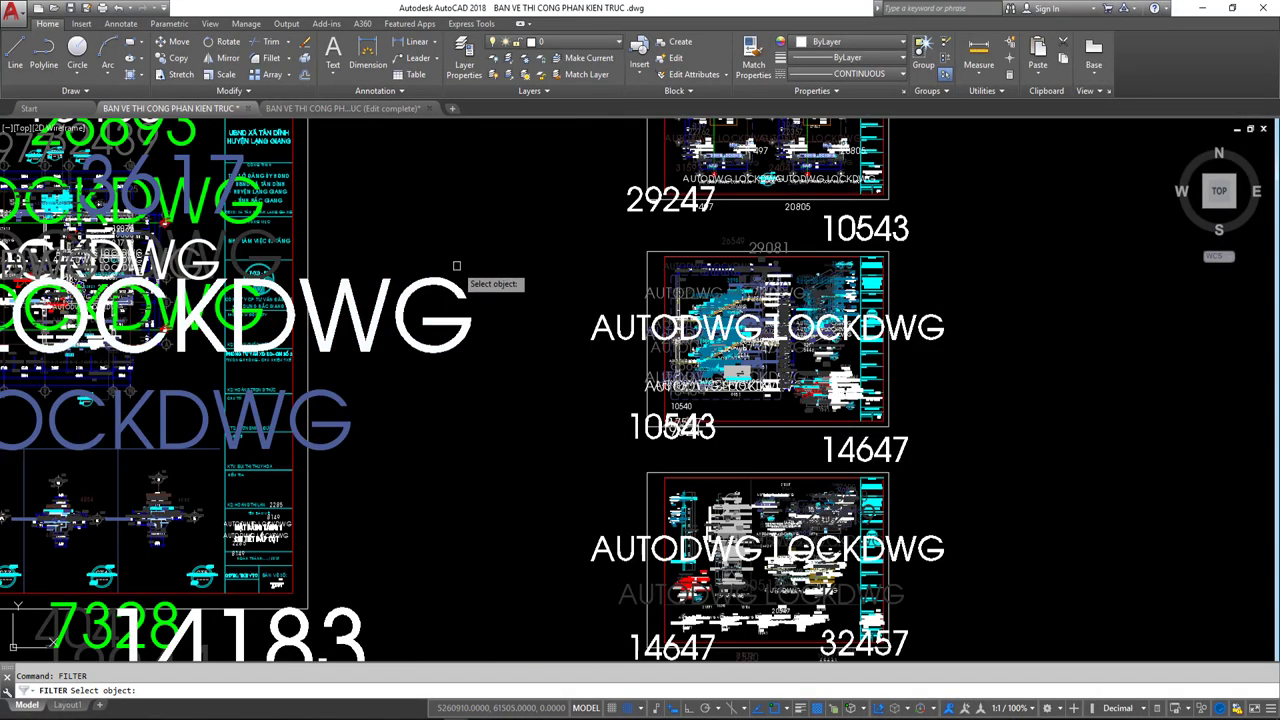
{"action": "scroll", "coordinate": [457, 266], "scroll_direction": "down", "scroll_amount": 5}
{"action": "scroll", "coordinate": [461, 287], "scroll_direction": "up", "scroll_amount": 5}
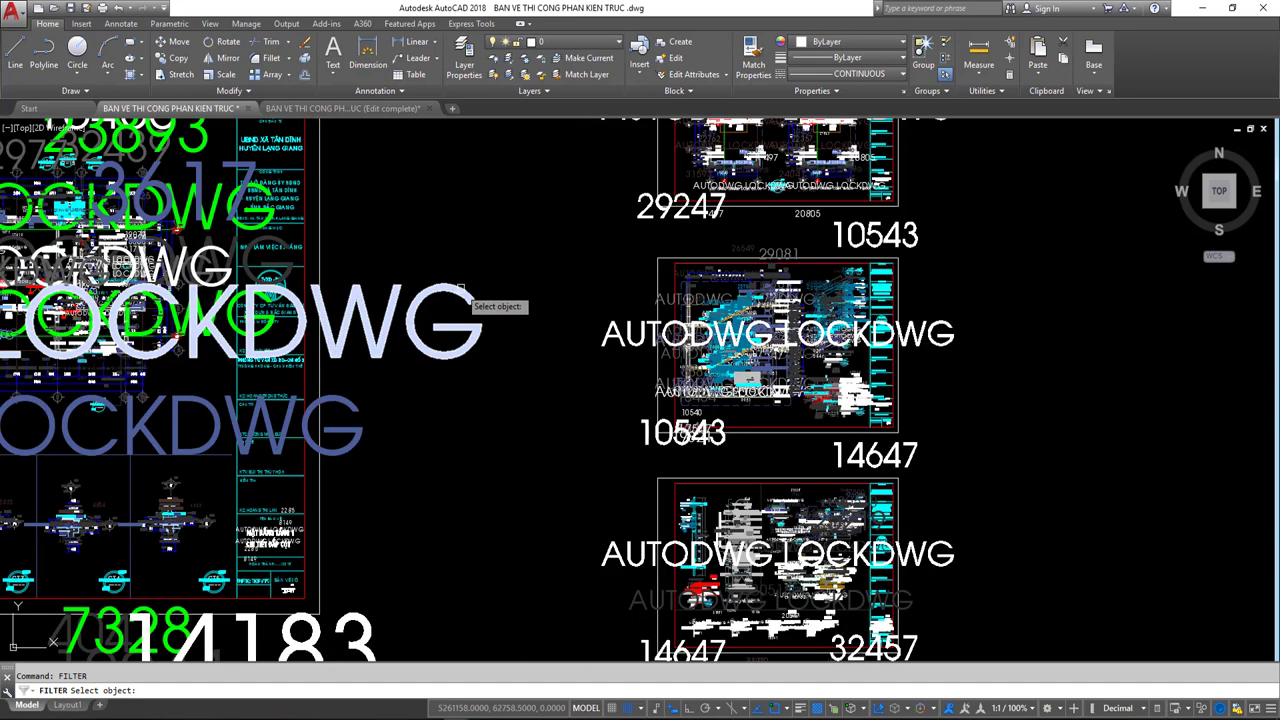
{"action": "left_click", "coordinate": [462, 290]}
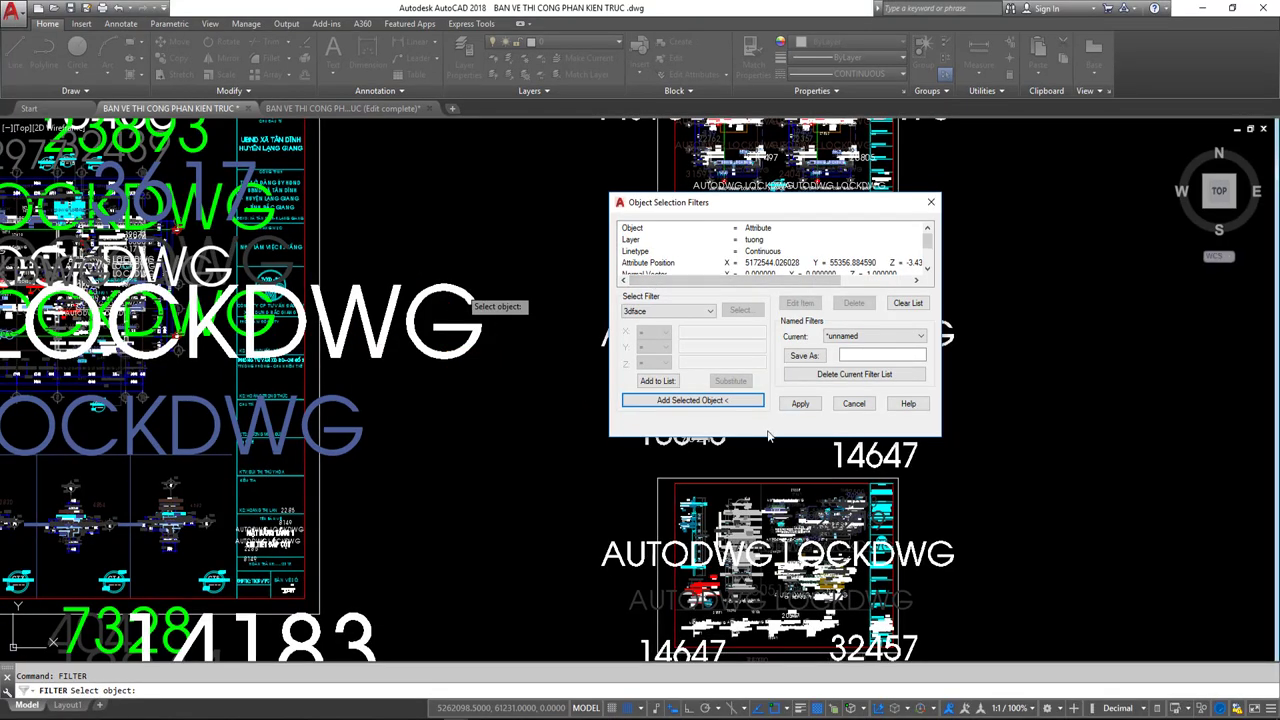
Enlarge the filter dialog and review the Layer, Linetype, Color and Attribute Position rows.
{"action": "left_click_drag", "start_coordinate": [767, 440], "coordinate": [767, 550]}
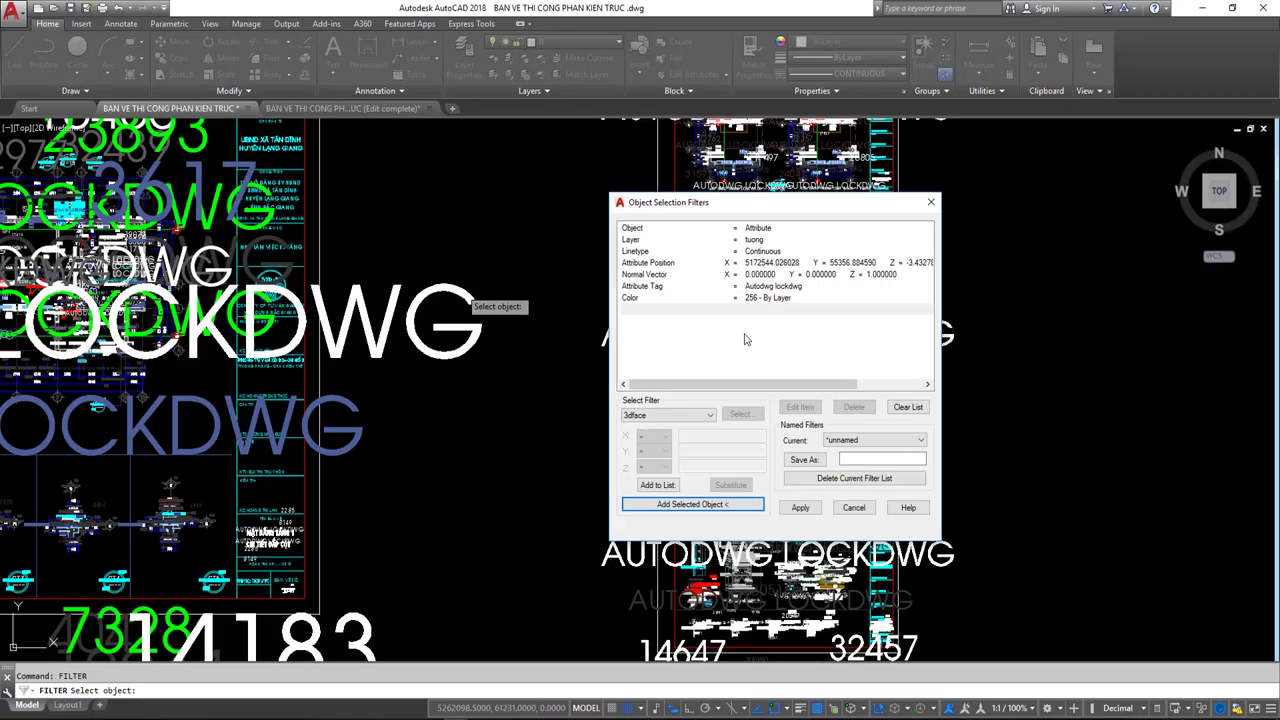
{"action": "left_click", "coordinate": [640, 240]}
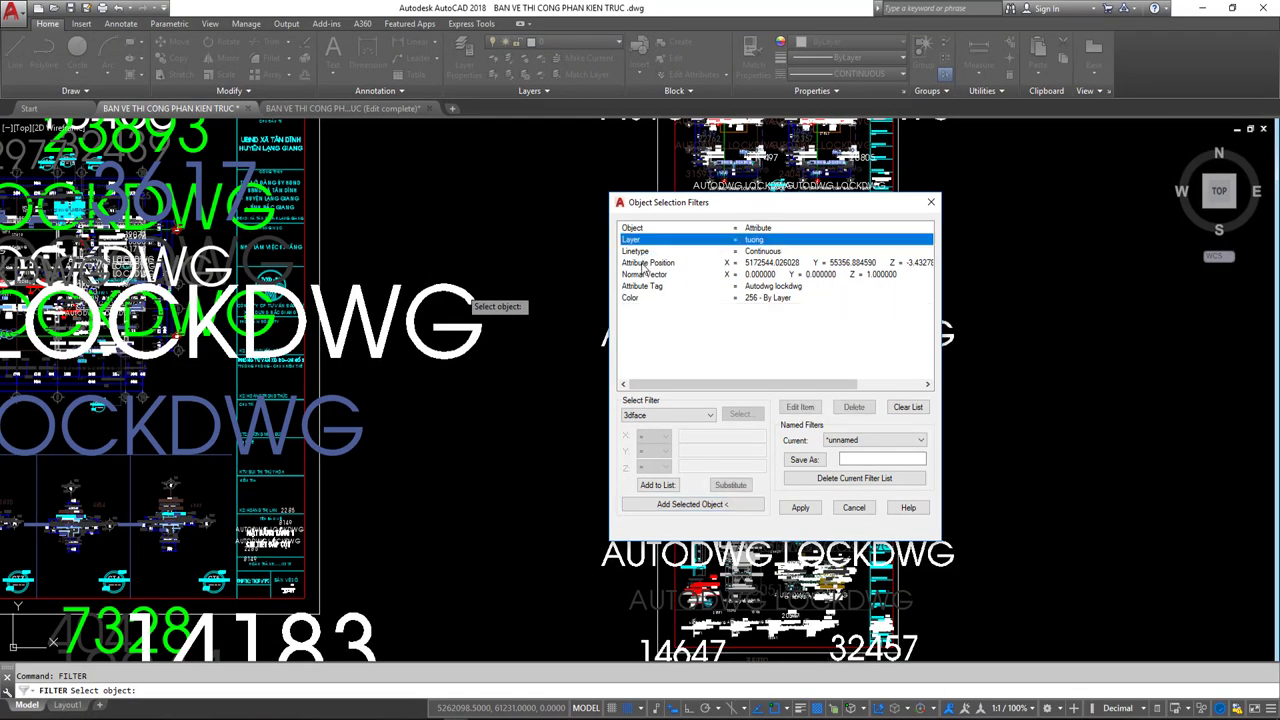
{"action": "left_click", "coordinate": [640, 286]}
{"action": "left_click", "coordinate": [628, 252]}
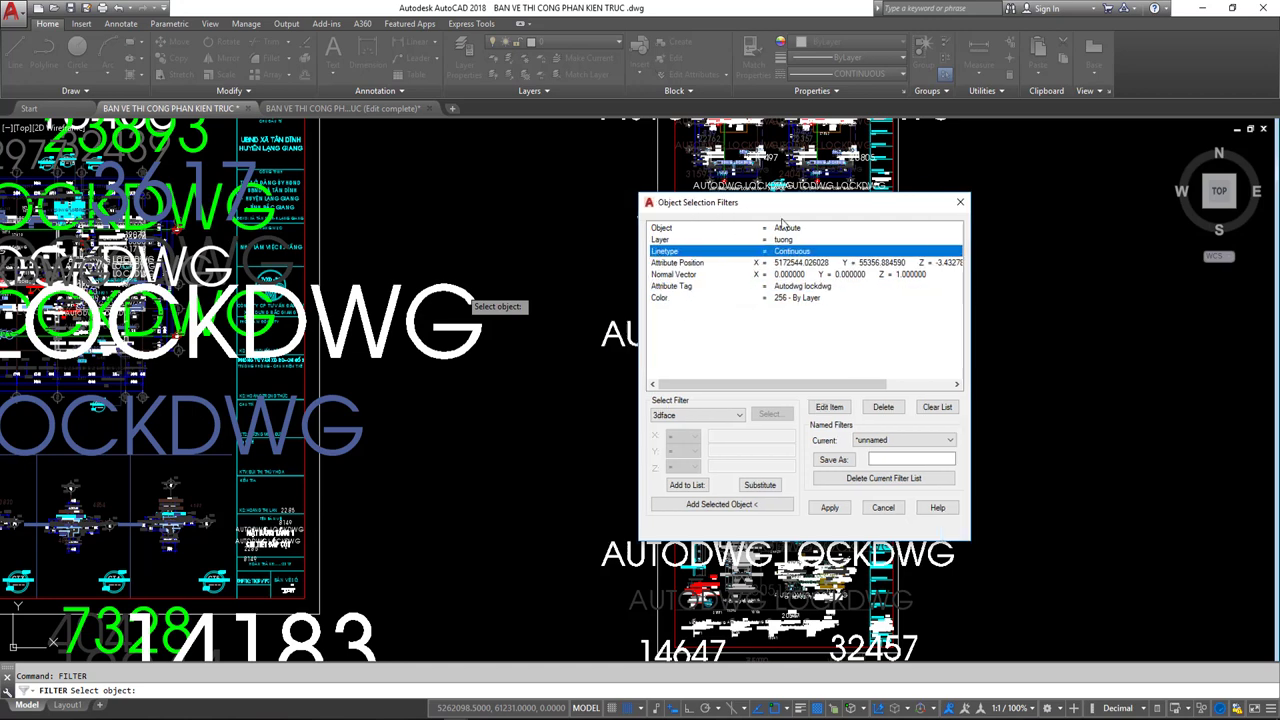
{"action": "left_click_drag", "start_coordinate": [690, 202], "coordinate": [659, 217]}
{"action": "left_click", "coordinate": [609, 256]}
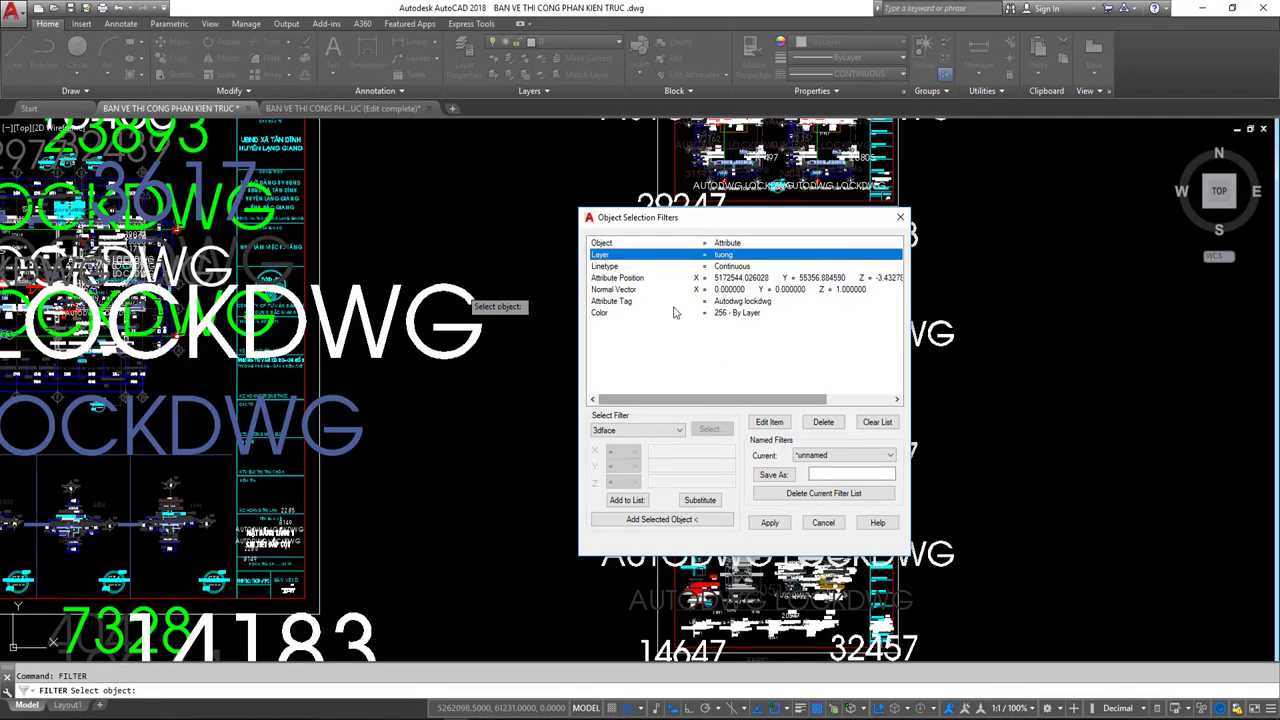
{"action": "left_click", "coordinate": [603, 314]}
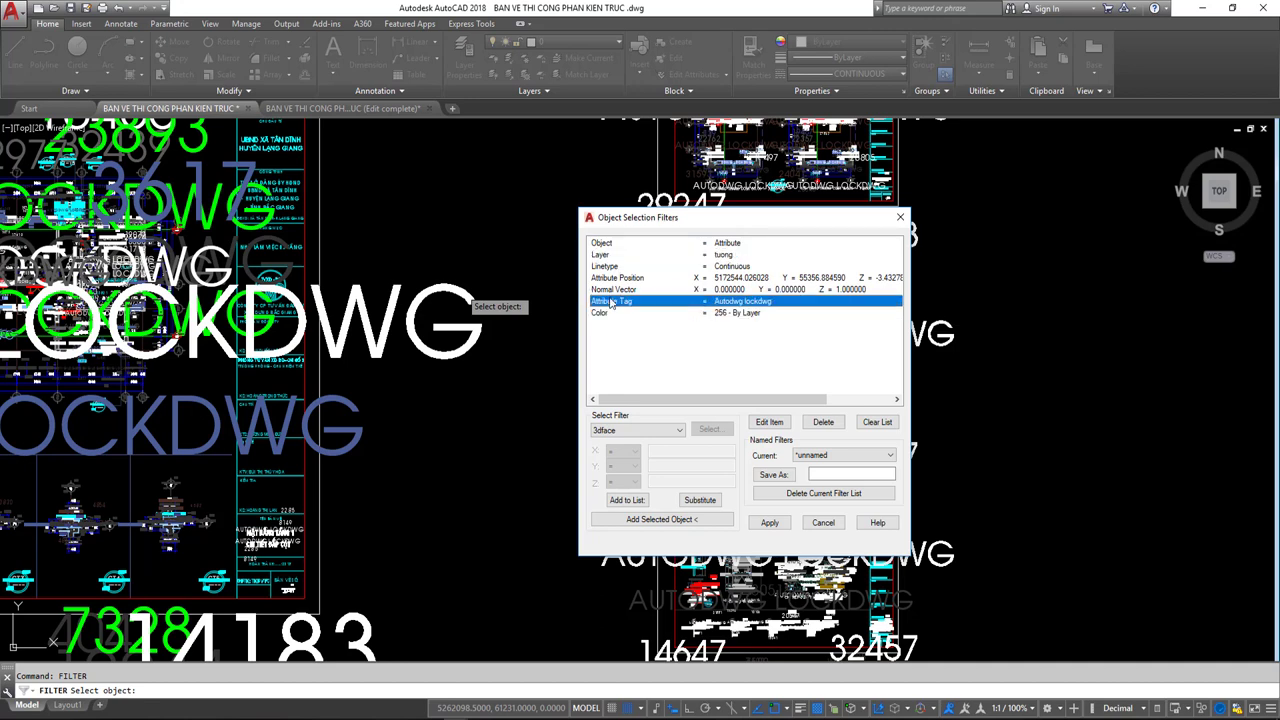
{"action": "left_click", "coordinate": [612, 278]}
{"action": "left_click", "coordinate": [607, 301]}
{"action": "left_click", "coordinate": [607, 256]}
{"action": "left_click", "coordinate": [648, 278]}
{"action": "left_click", "coordinate": [620, 256]}
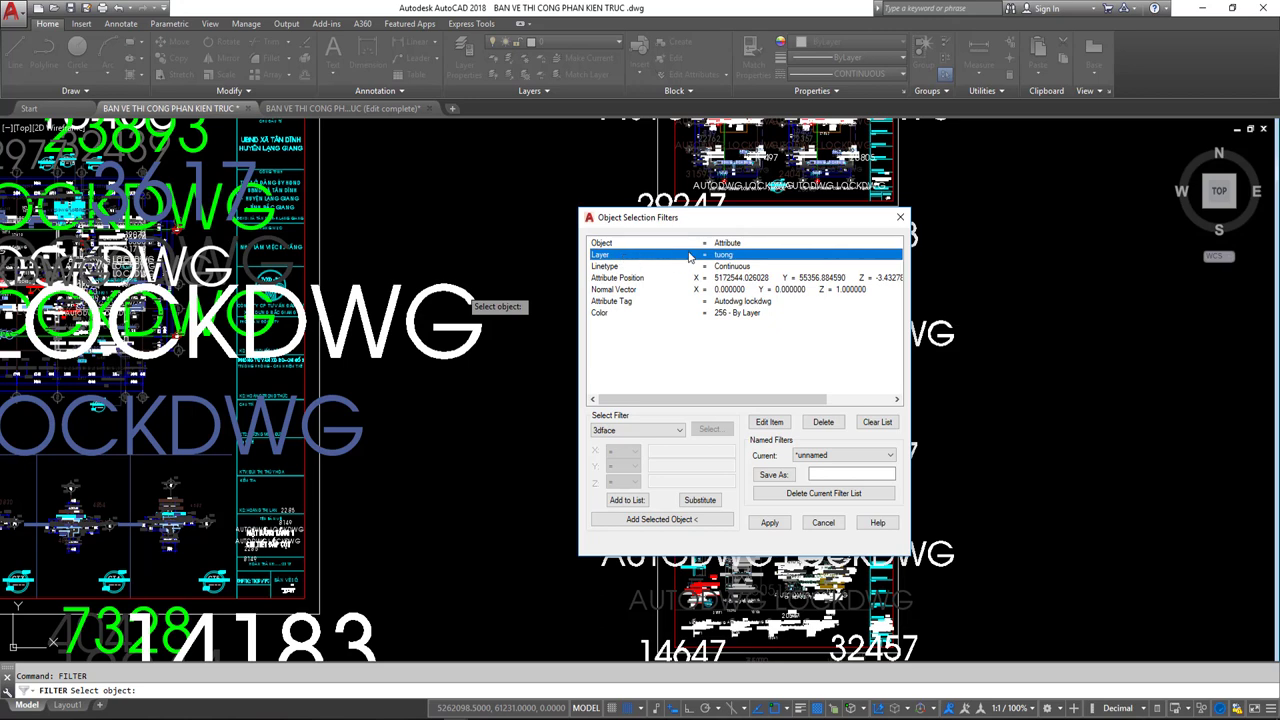
Delete the Layer = tuong, Linetype = Continuous, Attribute Position and Normal Vector conditions.
{"action": "left_click", "coordinate": [818, 422]}
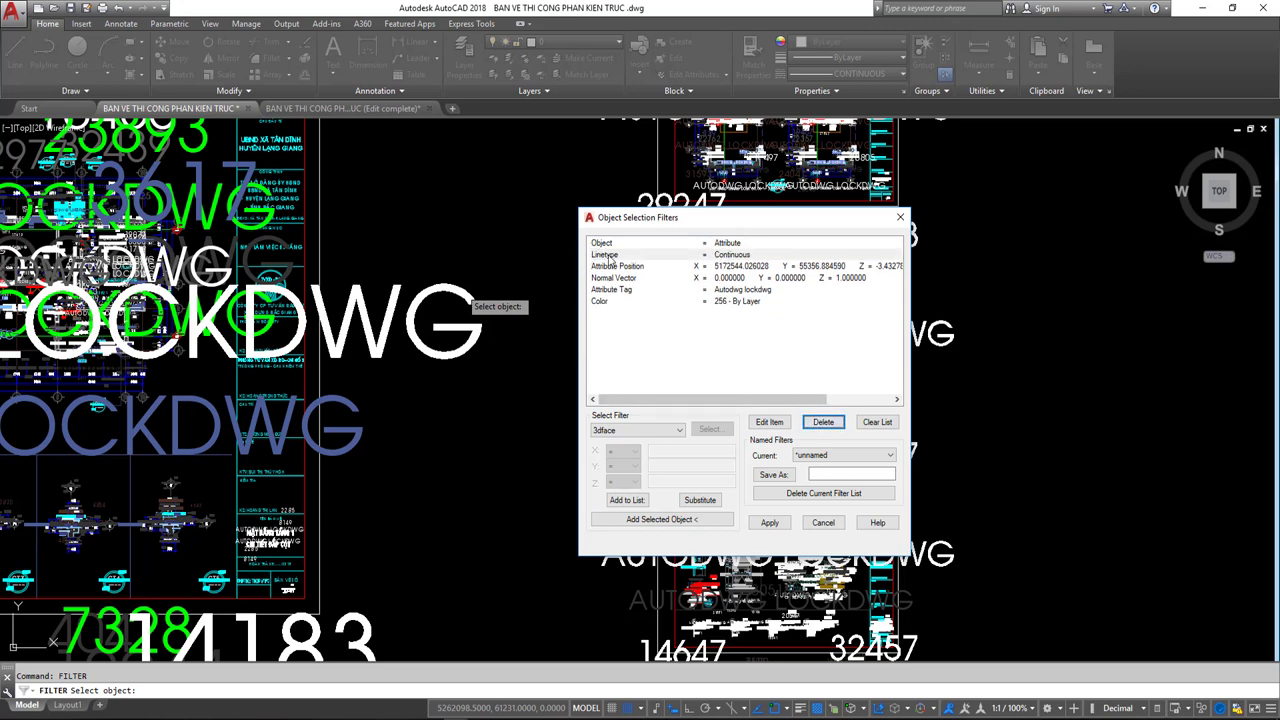
{"action": "left_click", "coordinate": [810, 421]}
{"action": "left_click", "coordinate": [602, 257]}
{"action": "key", "text": "Delete"}
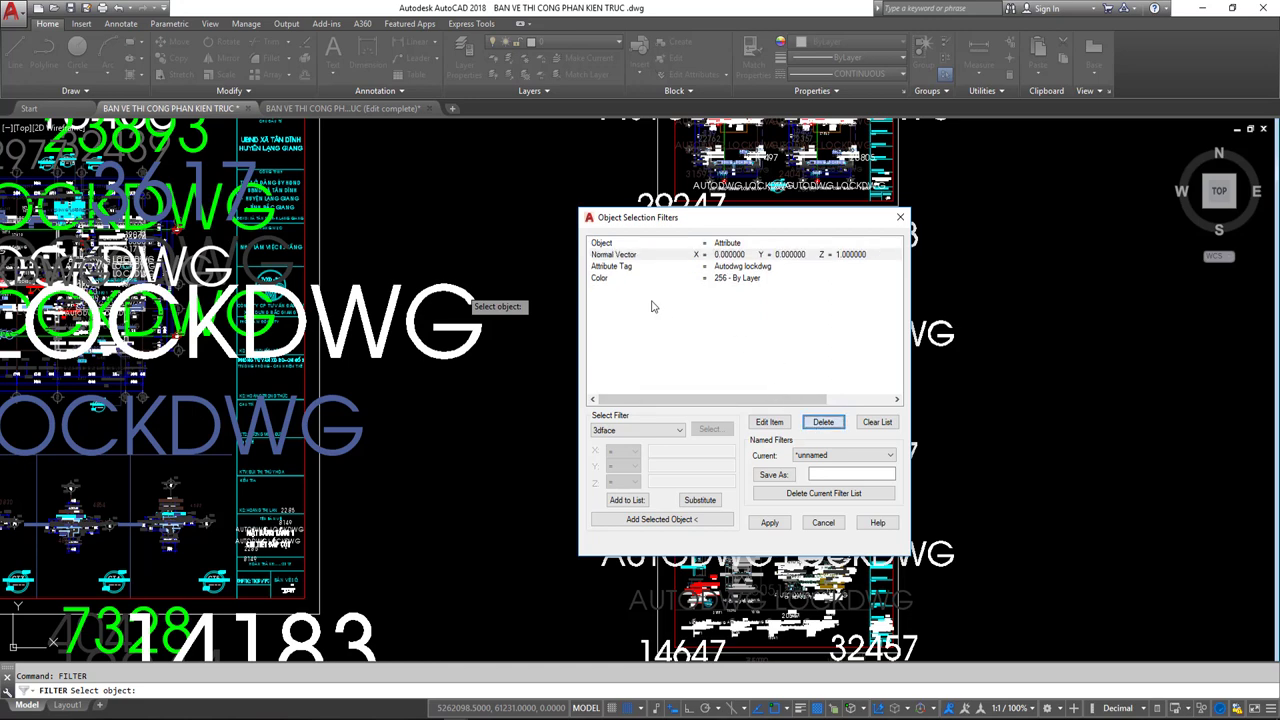
{"action": "left_click", "coordinate": [632, 256]}
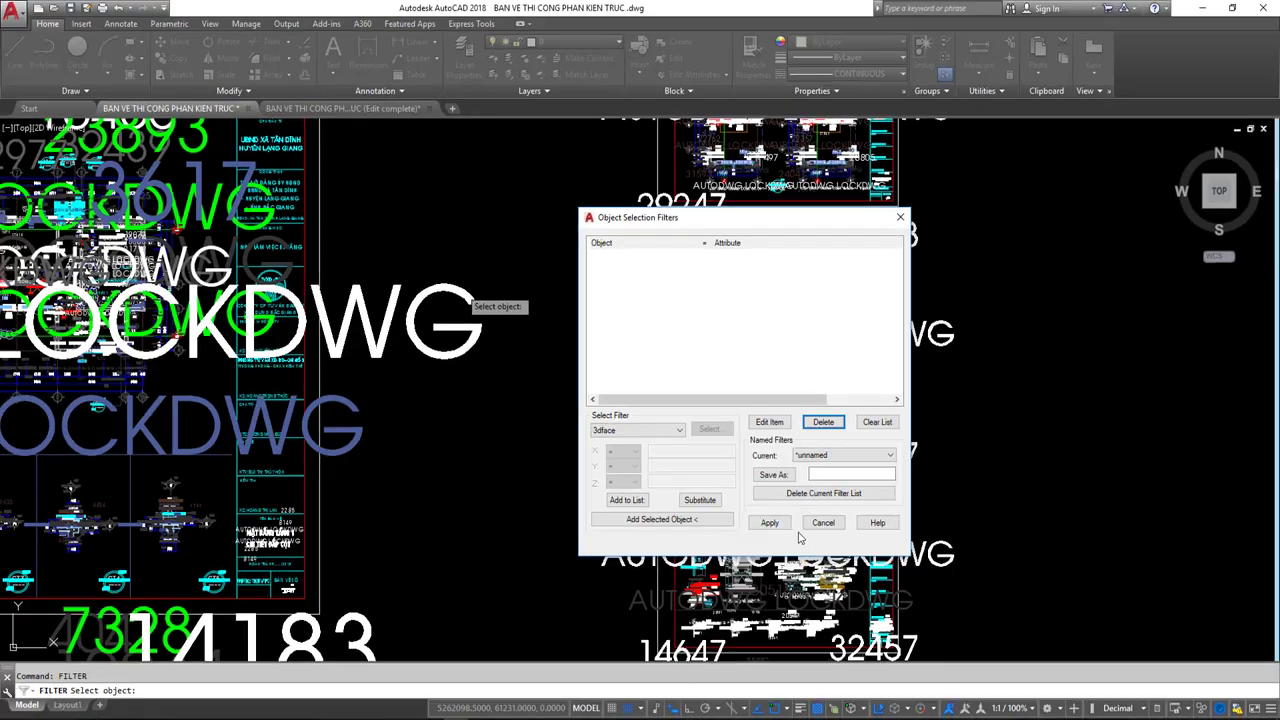
Apply the Attribute-only filter, zoom out, and window all sheets to gather 79325 attributes.
{"action": "left_click", "coordinate": [769, 522]}
{"action": "scroll", "coordinate": [676, 178], "scroll_direction": "down", "scroll_amount": 5}
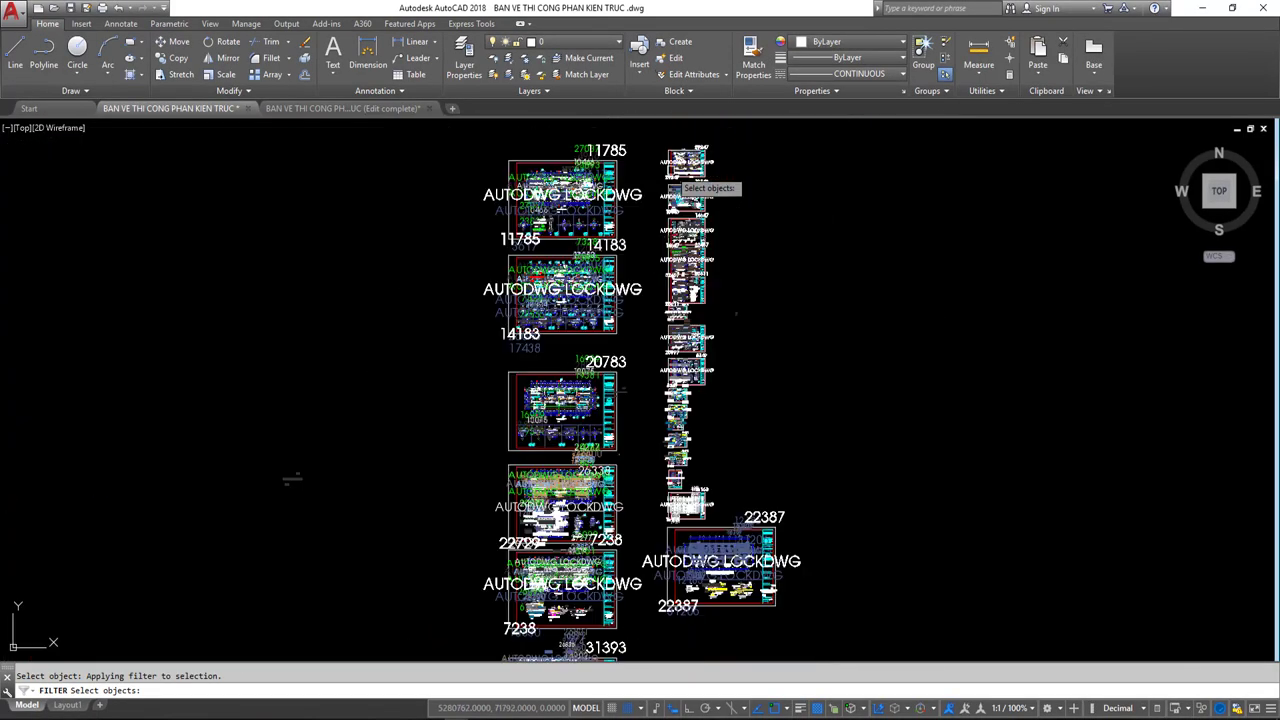
{"action": "scroll", "coordinate": [688, 222], "scroll_direction": "down", "scroll_amount": 2}
{"action": "scroll", "coordinate": [688, 222], "scroll_direction": "down", "scroll_amount": 2}
{"action": "scroll", "coordinate": [700, 200], "scroll_direction": "down", "scroll_amount": 1}
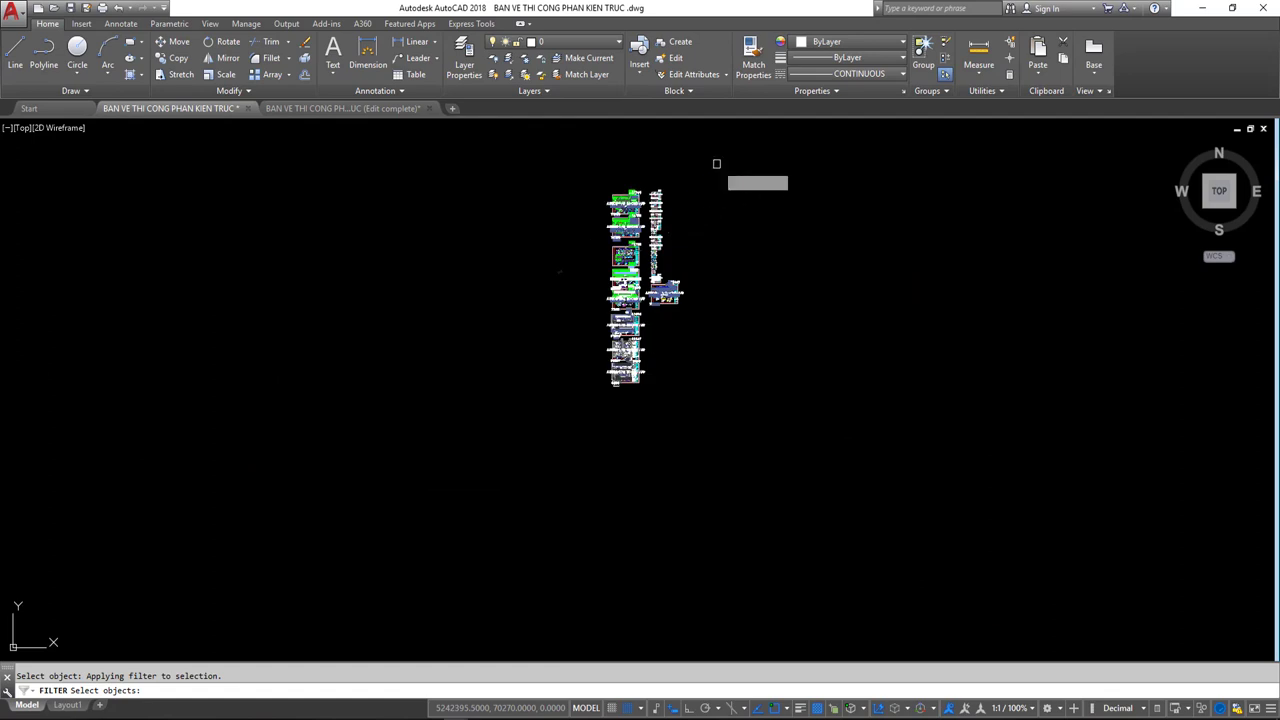
{"action": "left_click", "coordinate": [751, 157]}
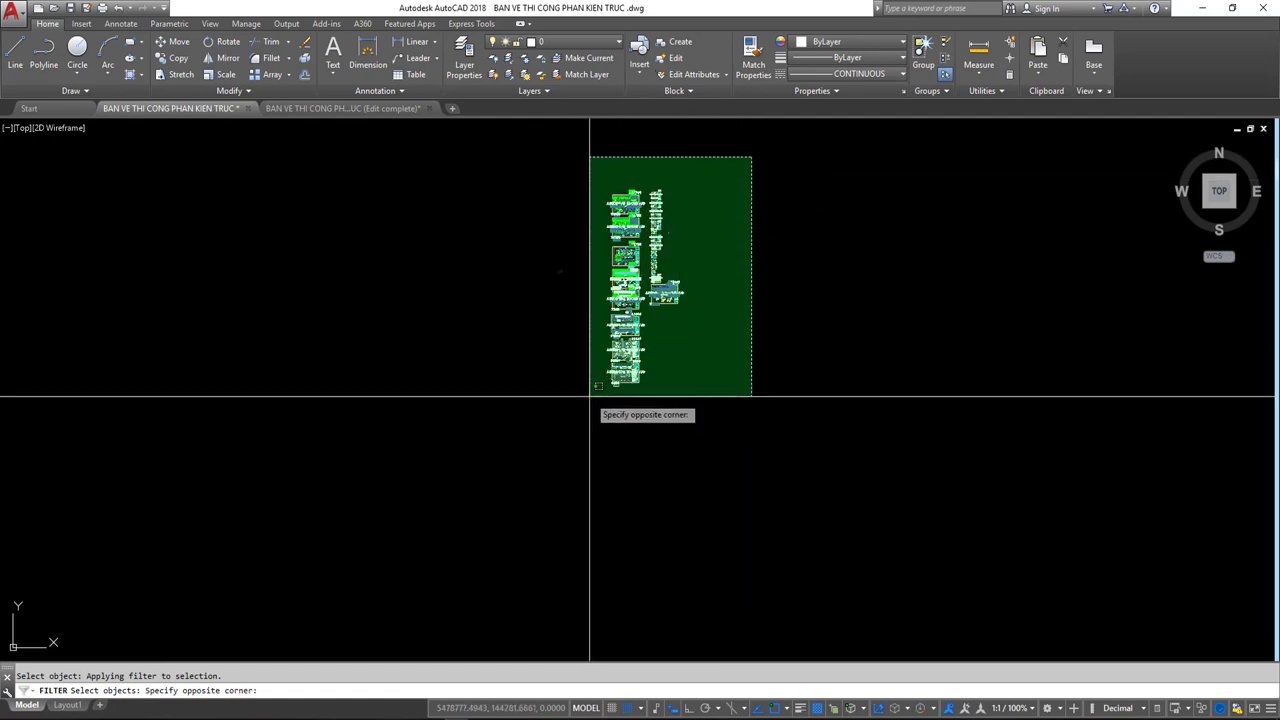
{"action": "left_click", "coordinate": [590, 396]}
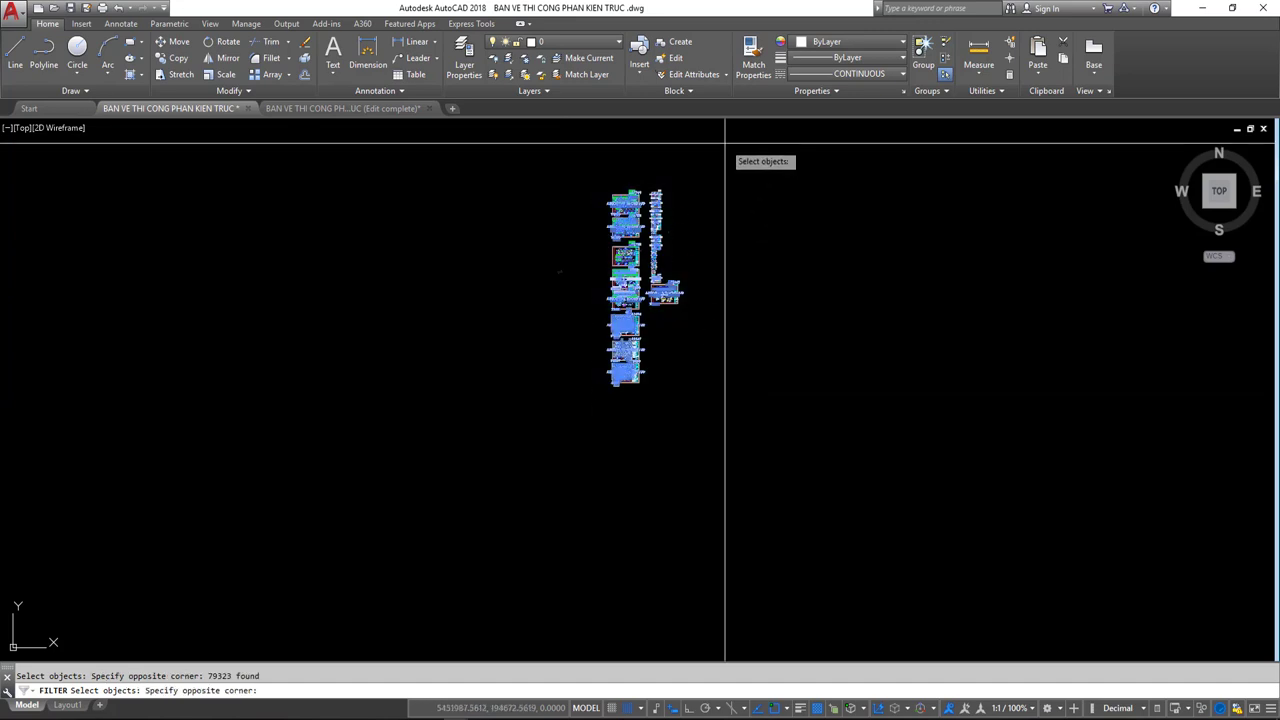
{"action": "left_click", "coordinate": [725, 143]}
{"action": "left_click", "coordinate": [564, 415]}
{"action": "left_click", "coordinate": [722, 158]}
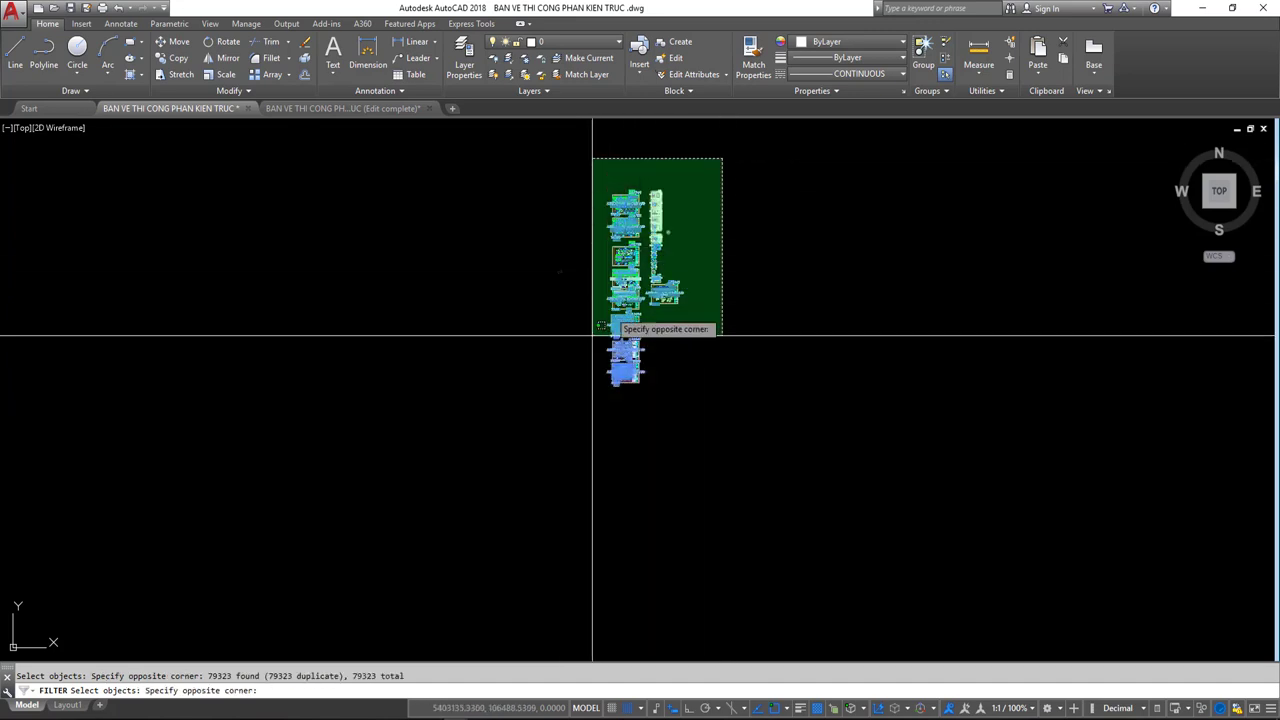
{"action": "left_click", "coordinate": [558, 406]}
{"action": "scroll", "coordinate": [633, 168], "scroll_direction": "up", "scroll_amount": 2}
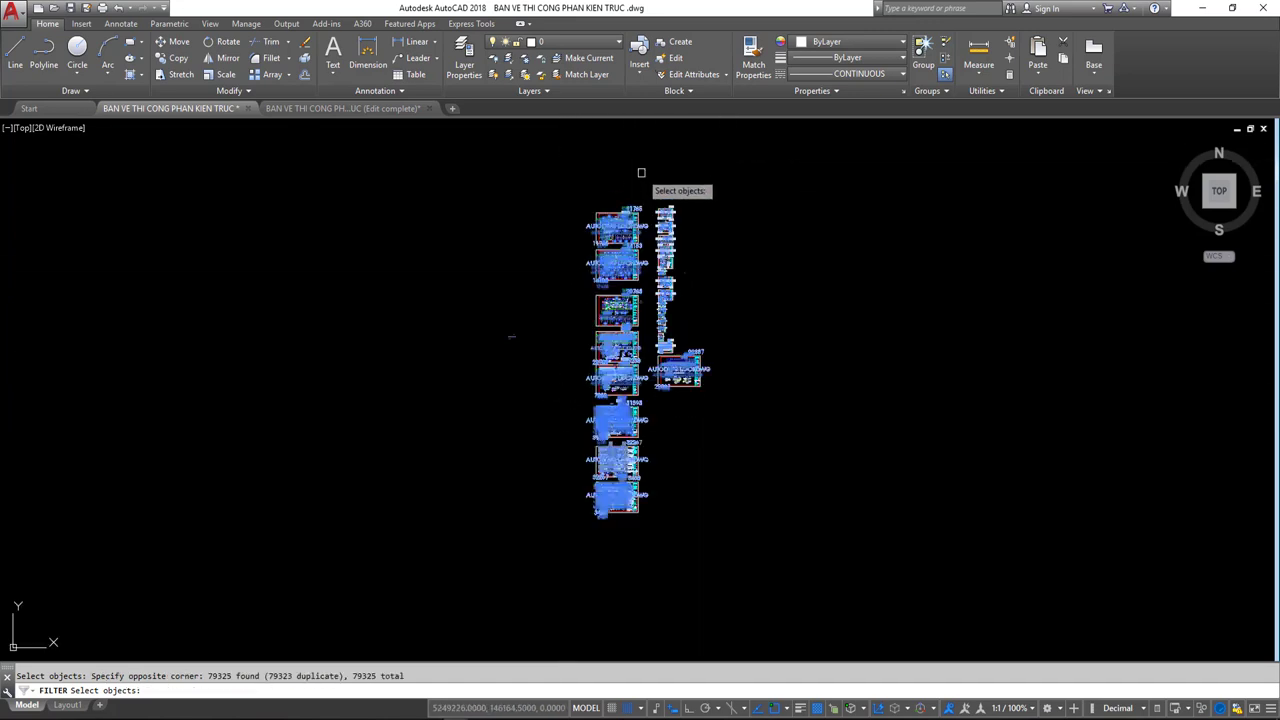
{"action": "key", "text": "Return"}
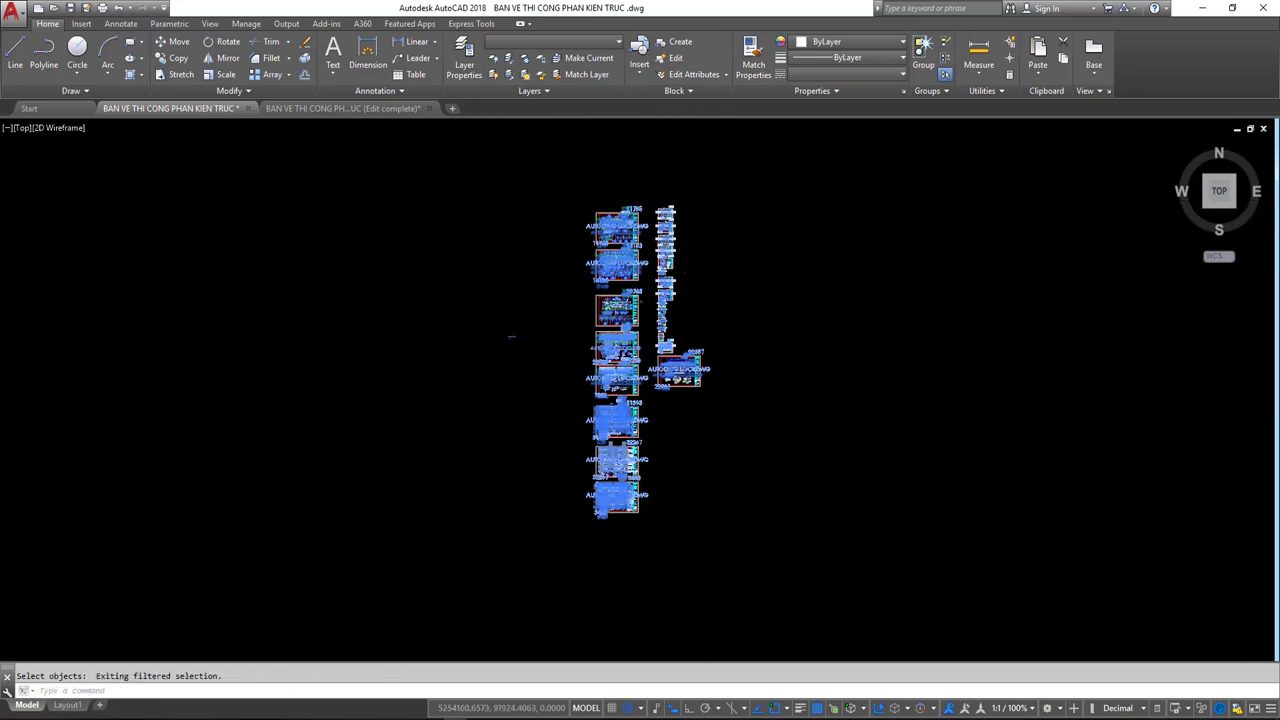
Zoom and pan across the sheet columns to check the selected watermark attributes.
{"action": "scroll", "coordinate": [650, 212], "scroll_direction": "up", "scroll_amount": 5}
{"action": "scroll", "coordinate": [650, 200], "scroll_direction": "up", "scroll_amount": 2}
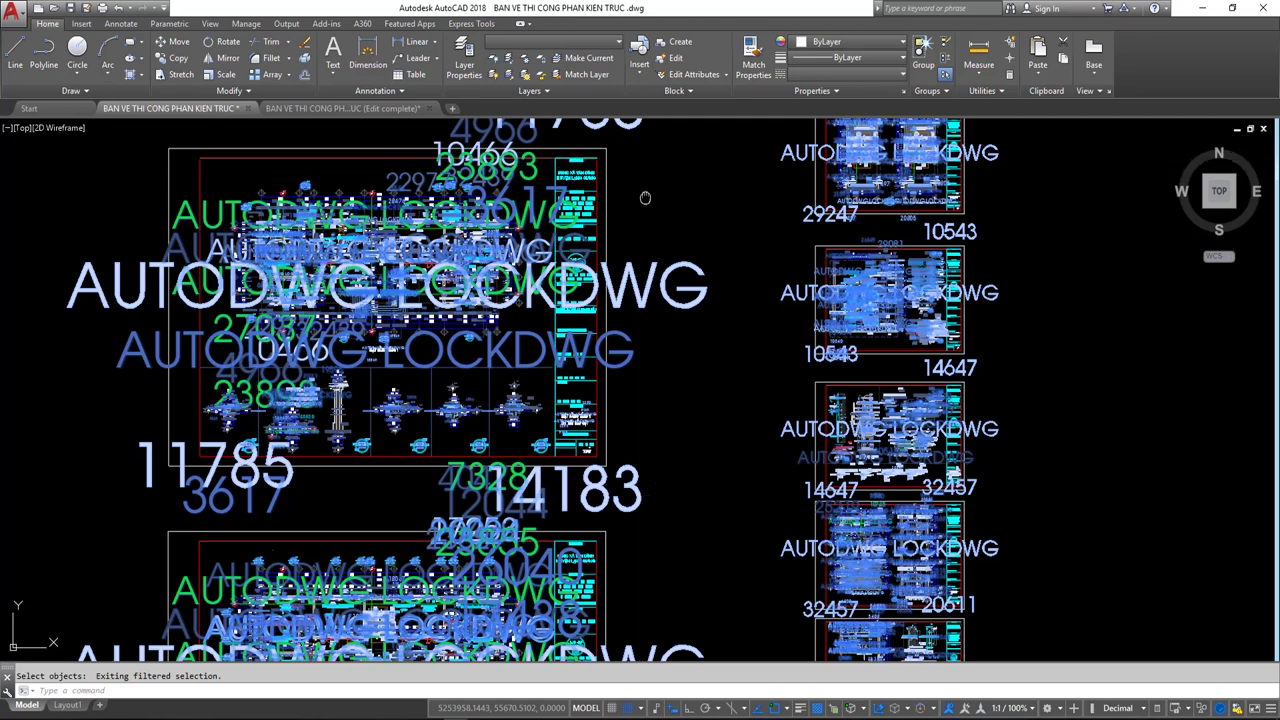
{"action": "scroll", "coordinate": [650, 200], "scroll_direction": "up", "scroll_amount": 1}
{"action": "scroll", "coordinate": [650, 200], "scroll_direction": "up", "scroll_amount": 1}
{"action": "scroll", "coordinate": [586, 292], "scroll_direction": "up", "scroll_amount": 2}
{"action": "scroll", "coordinate": [586, 292], "scroll_direction": "up", "scroll_amount": 2}
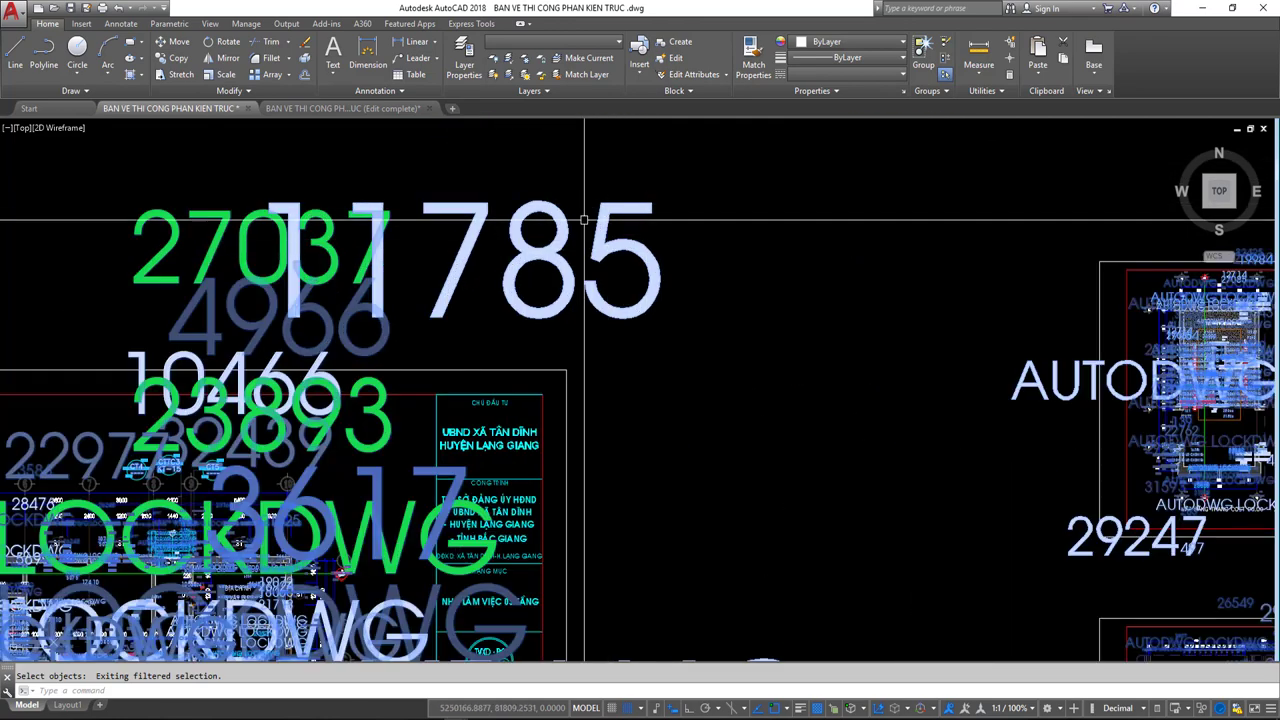
{"action": "scroll", "coordinate": [586, 292], "scroll_direction": "down", "scroll_amount": 2}
{"action": "scroll", "coordinate": [635, 234], "scroll_direction": "down", "scroll_amount": 2}
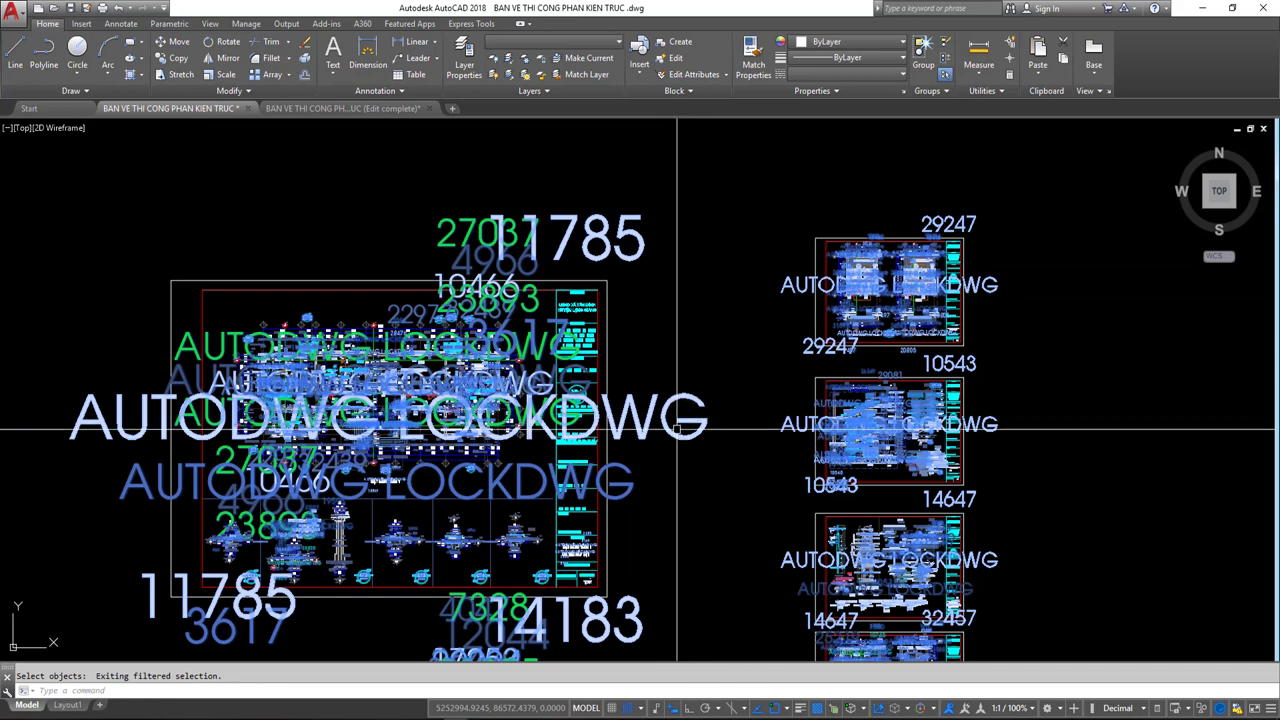
{"action": "scroll", "coordinate": [650, 300], "scroll_direction": "down", "scroll_amount": 4}
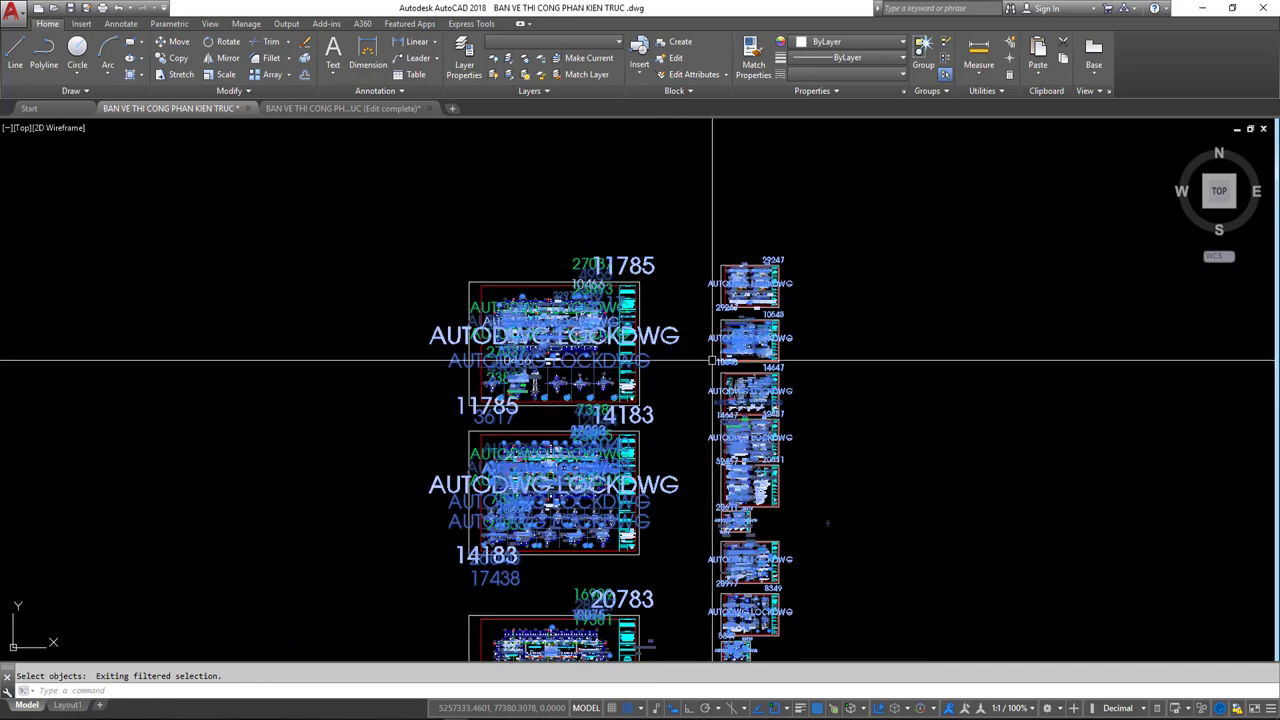
{"action": "scroll", "coordinate": [740, 290], "scroll_direction": "up", "scroll_amount": 2}
{"action": "scroll", "coordinate": [785, 290], "scroll_direction": "up", "scroll_amount": 4}
{"action": "scroll", "coordinate": [786, 400], "scroll_direction": "up", "scroll_amount": 2}
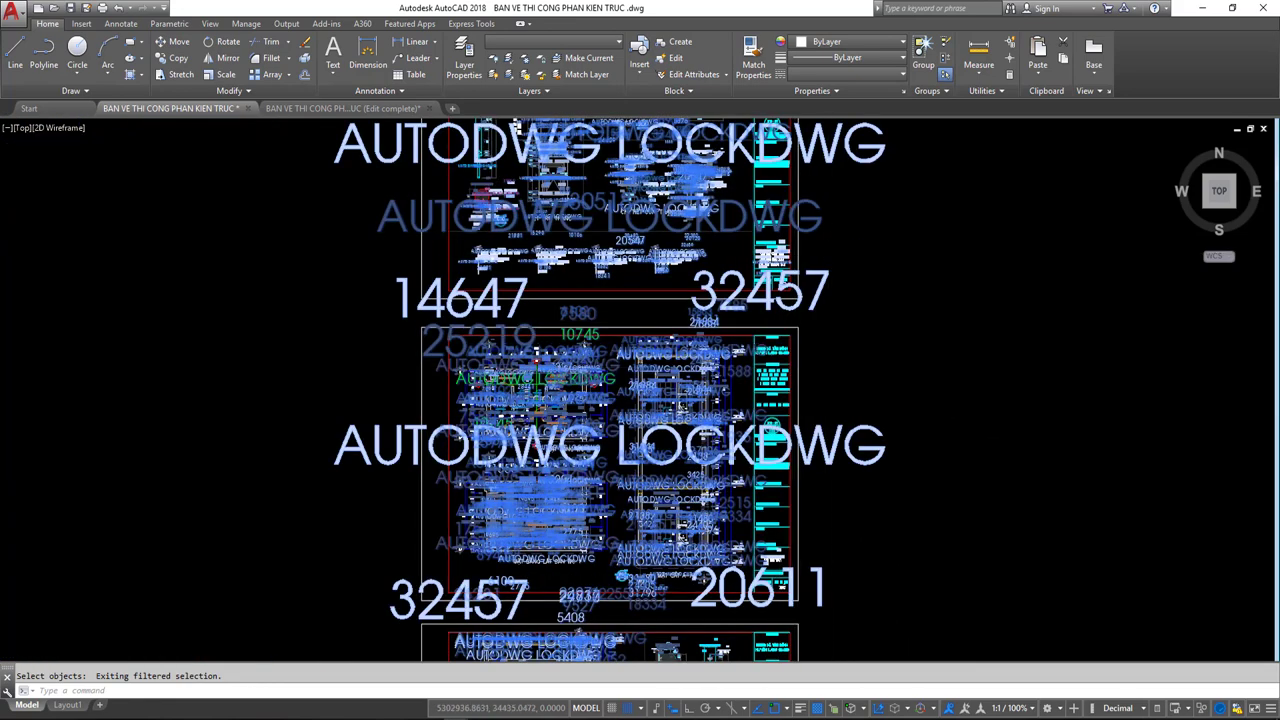
{"action": "scroll", "coordinate": [700, 300], "scroll_direction": "down", "scroll_amount": 4}
{"action": "scroll", "coordinate": [638, 232], "scroll_direction": "down", "scroll_amount": 1}
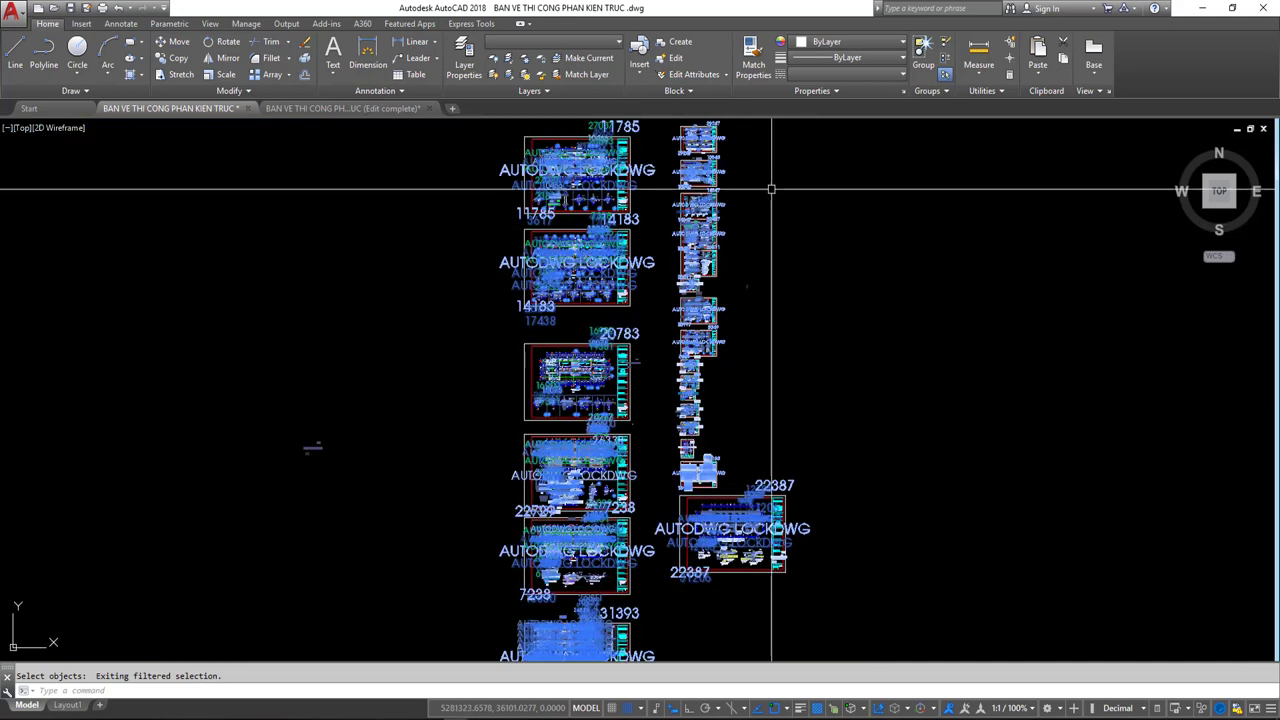
{"action": "middle_click_drag", "start_coordinate": [766, 186], "coordinate": [620, 328]}
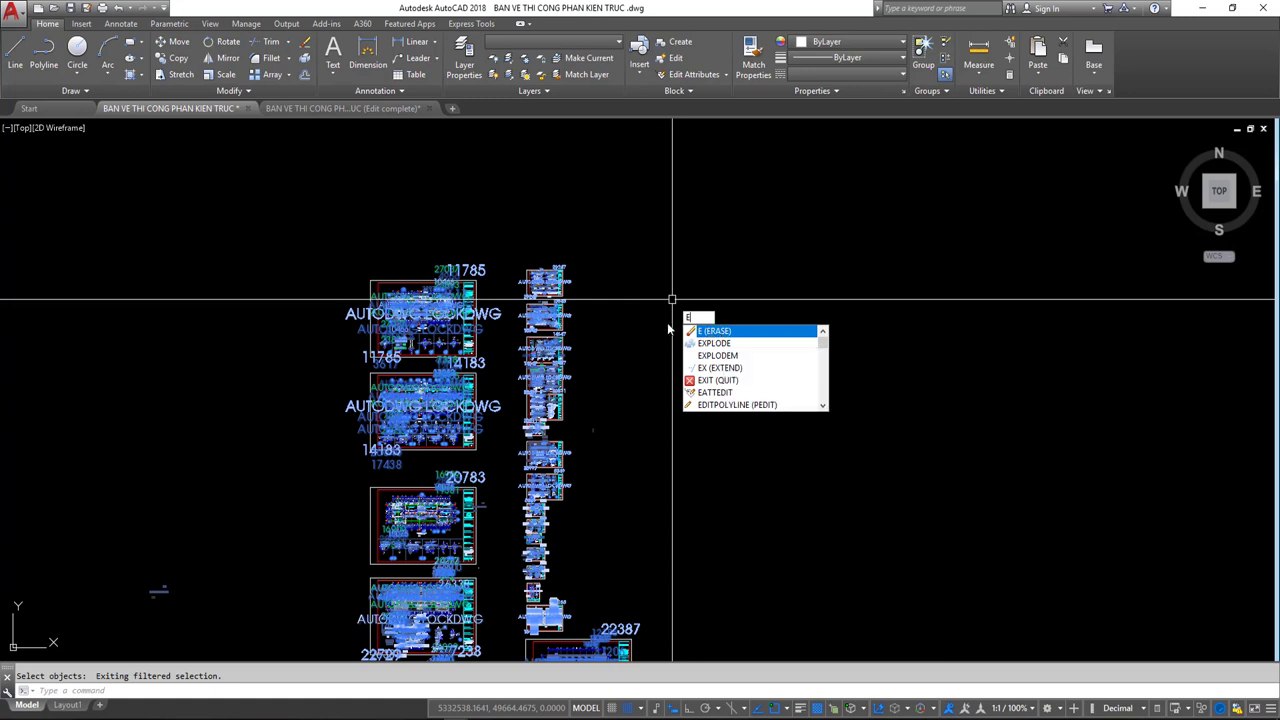
Erase all 79325 selected watermark attribute objects.
{"action": "key", "text": "Escape"}
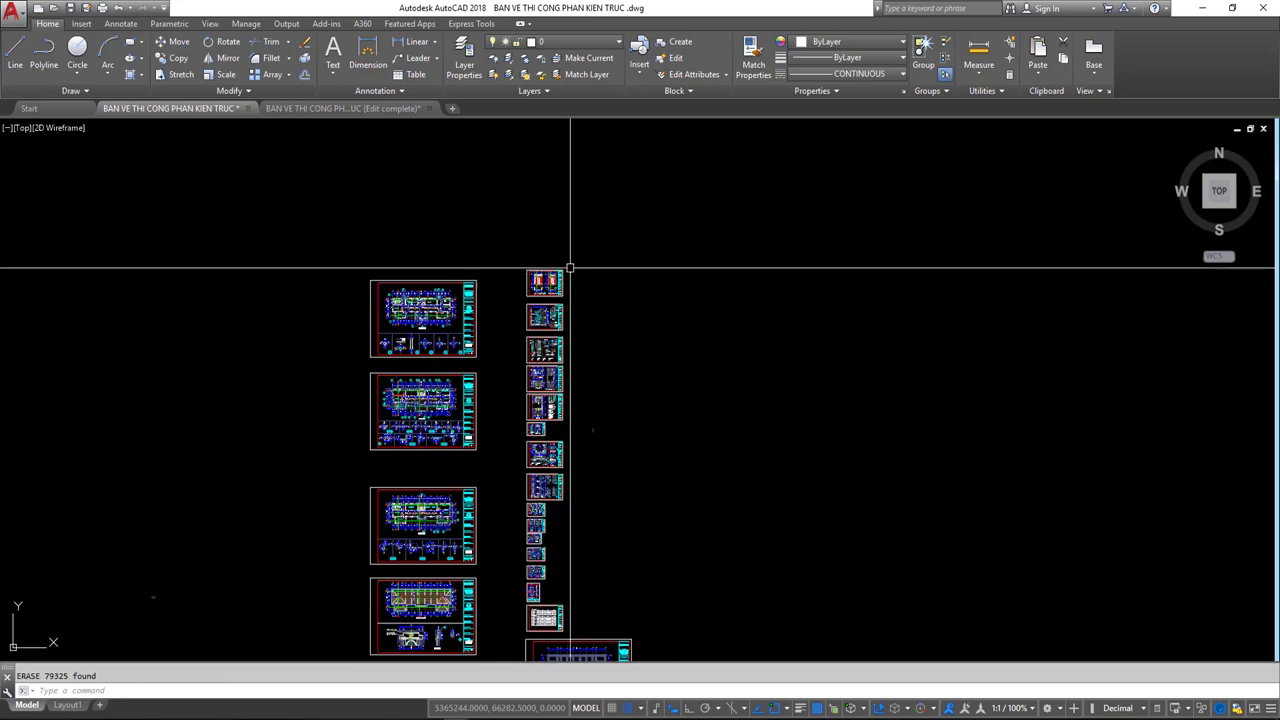
{"action": "key", "text": "Delete"}
{"action": "scroll", "coordinate": [556, 315], "scroll_direction": "down", "scroll_amount": 2}
{"action": "scroll", "coordinate": [556, 315], "scroll_direction": "up", "scroll_amount": 1}
{"action": "scroll", "coordinate": [543, 351], "scroll_direction": "down", "scroll_amount": 3}
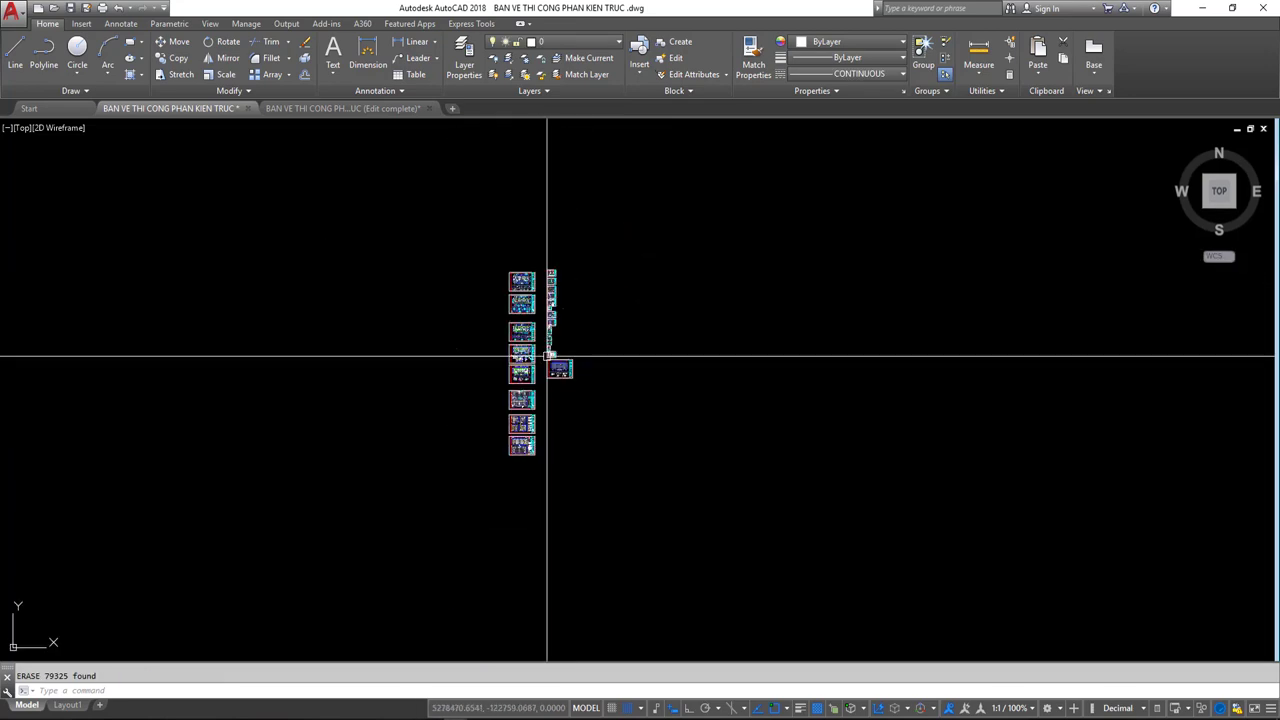
Zoom and pan around the floor plan sheet and its neighbours to confirm the watermark text is gone.
{"action": "scroll", "coordinate": [543, 351], "scroll_direction": "up", "scroll_amount": 4}
{"action": "scroll", "coordinate": [543, 351], "scroll_direction": "up", "scroll_amount": 4}
{"action": "scroll", "coordinate": [530, 330], "scroll_direction": "down", "scroll_amount": 2}
{"action": "scroll", "coordinate": [540, 315], "scroll_direction": "down", "scroll_amount": 3}
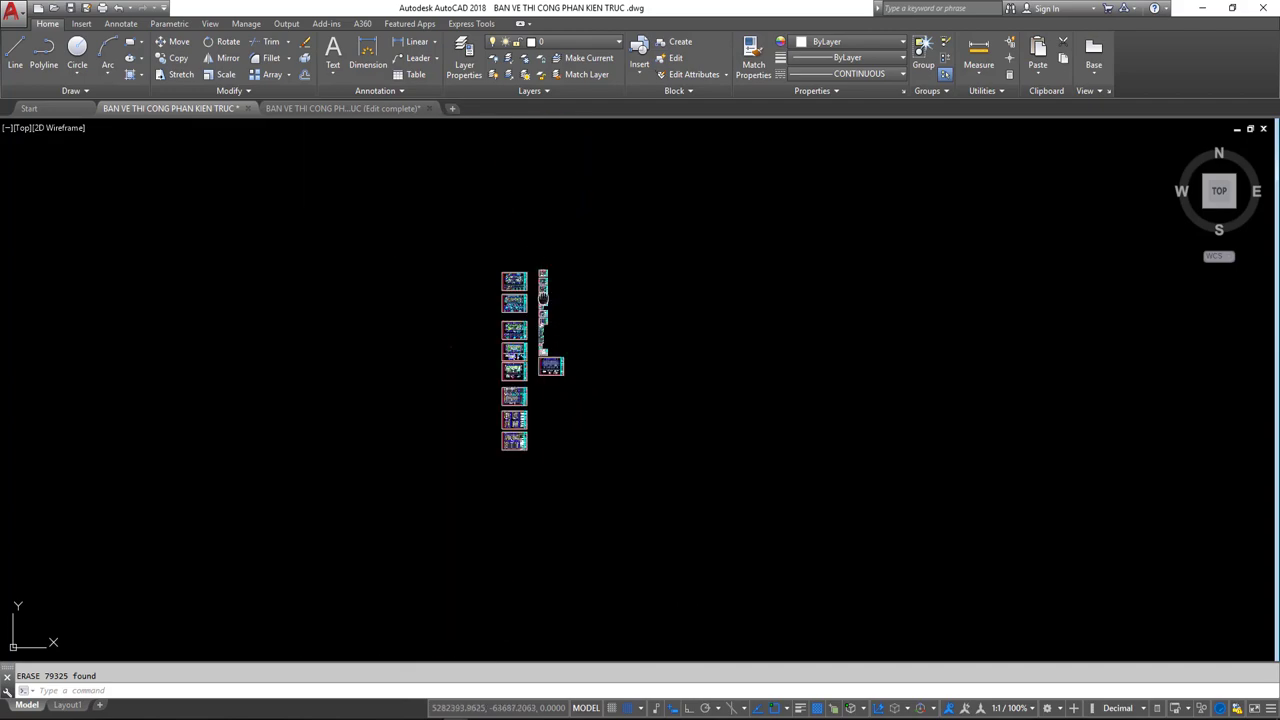
{"action": "scroll", "coordinate": [534, 343], "scroll_direction": "up", "scroll_amount": 5}
{"action": "scroll", "coordinate": [527, 340], "scroll_direction": "down", "scroll_amount": 3}
{"action": "scroll", "coordinate": [548, 317], "scroll_direction": "up", "scroll_amount": 3}
{"action": "scroll", "coordinate": [500, 285], "scroll_direction": "up", "scroll_amount": 2}
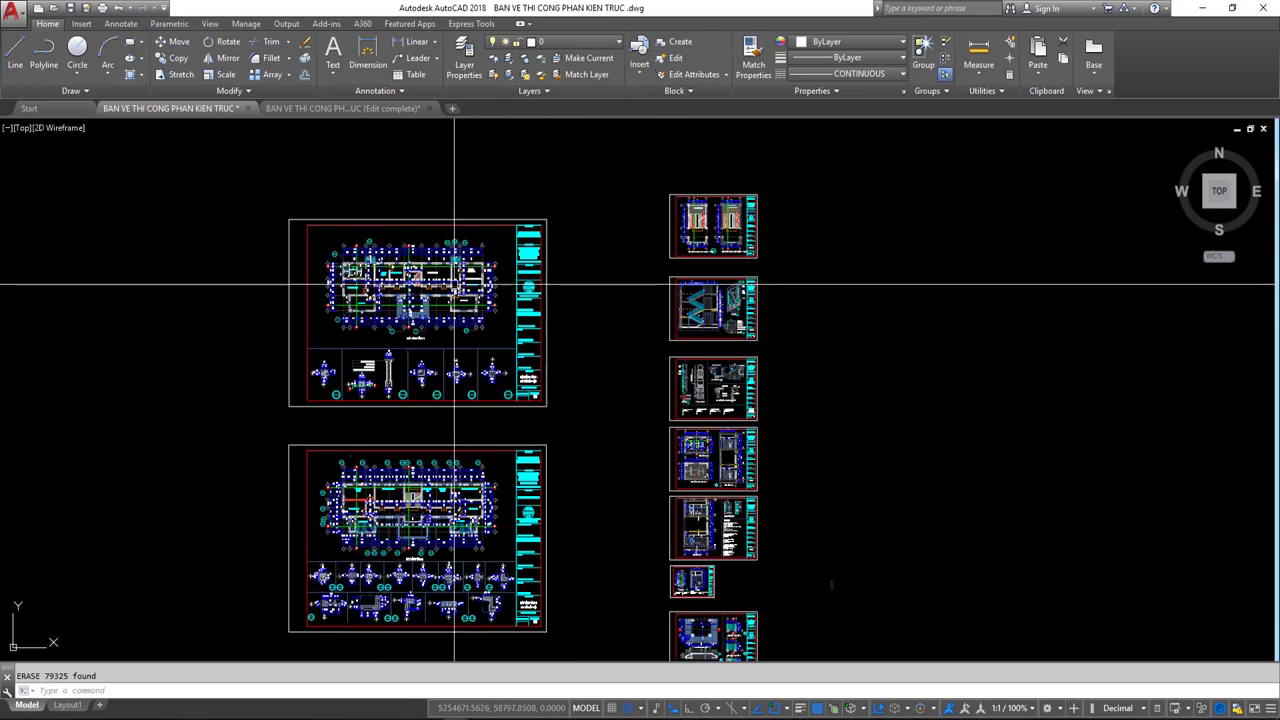
{"action": "scroll", "coordinate": [540, 265], "scroll_direction": "up", "scroll_amount": 5}
{"action": "scroll", "coordinate": [569, 251], "scroll_direction": "down", "scroll_amount": 6}
{"action": "scroll", "coordinate": [486, 243], "scroll_direction": "down", "scroll_amount": 1}
{"action": "scroll", "coordinate": [486, 243], "scroll_direction": "up", "scroll_amount": 4}
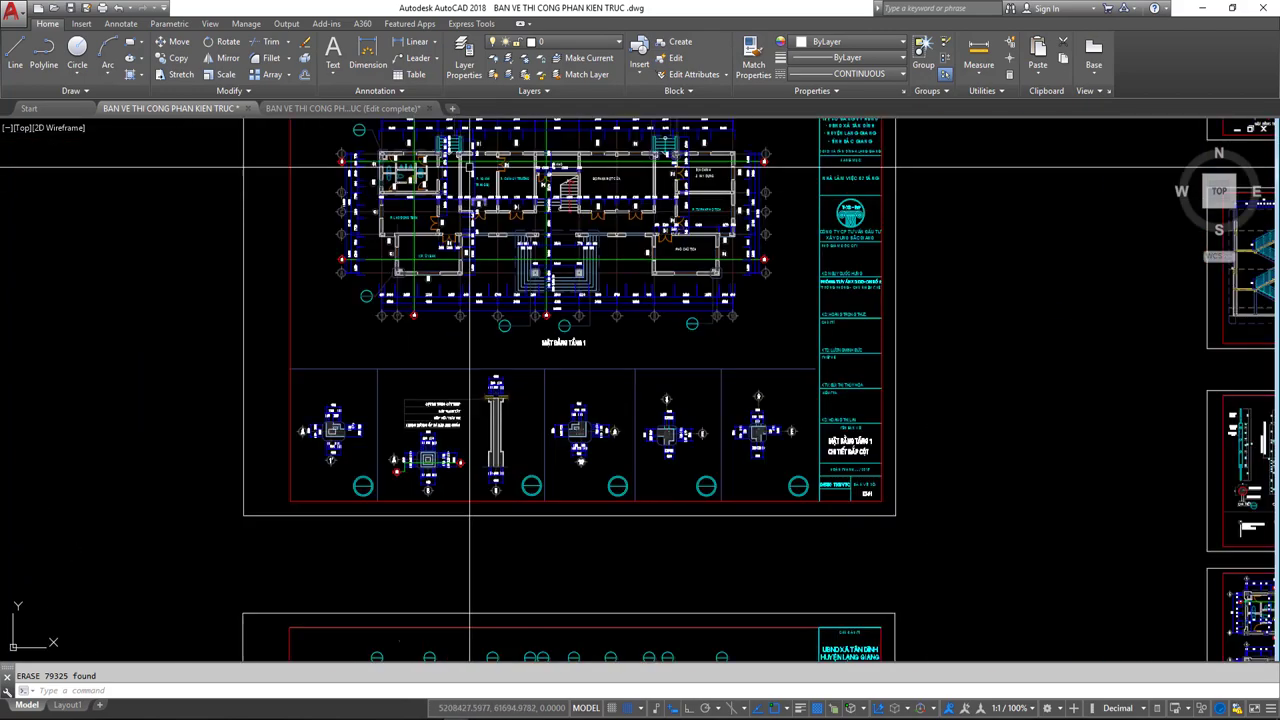
{"action": "scroll", "coordinate": [486, 229], "scroll_direction": "down", "scroll_amount": 1}
{"action": "middle_click_drag", "start_coordinate": [593, 337], "coordinate": [549, 347]}
{"action": "scroll", "coordinate": [471, 145], "scroll_direction": "down", "scroll_amount": 1}
{"action": "scroll", "coordinate": [449, 263], "scroll_direction": "up", "scroll_amount": 4}
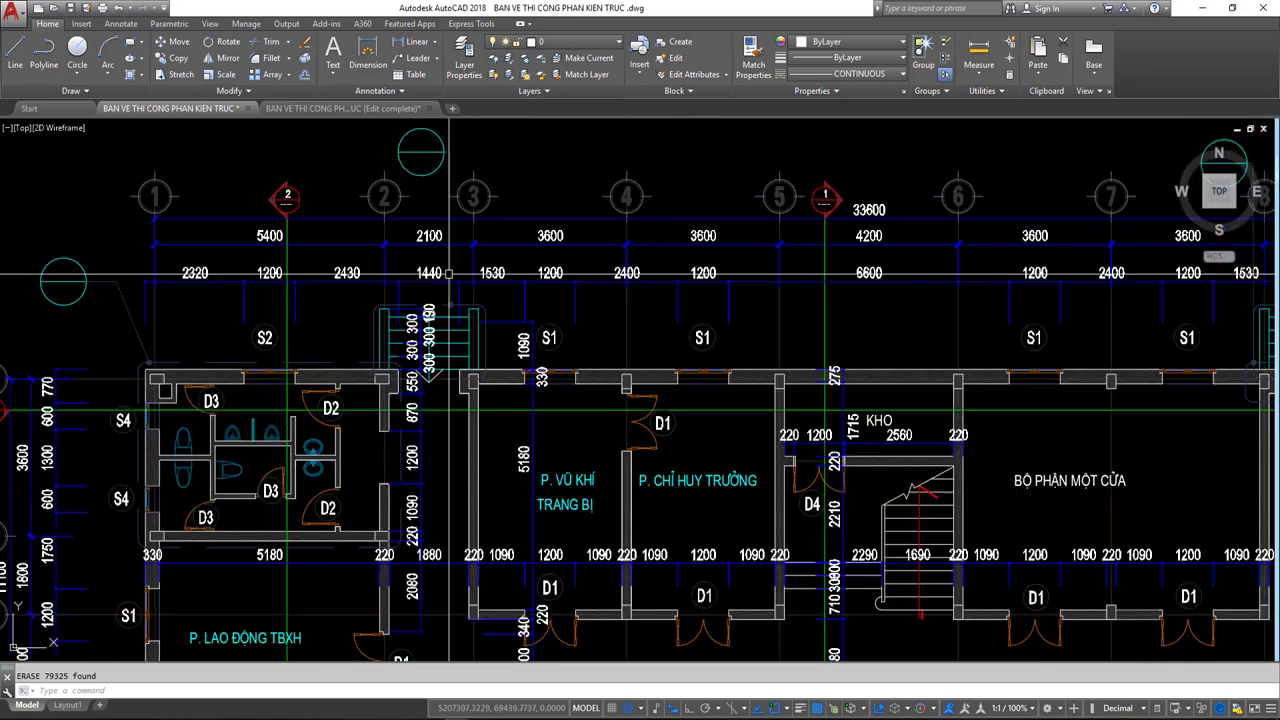
{"action": "scroll", "coordinate": [520, 270], "scroll_direction": "down", "scroll_amount": 3}
{"action": "scroll", "coordinate": [612, 270], "scroll_direction": "down", "scroll_amount": 2}
{"action": "middle_click_drag", "start_coordinate": [612, 270], "coordinate": [532, 325]}
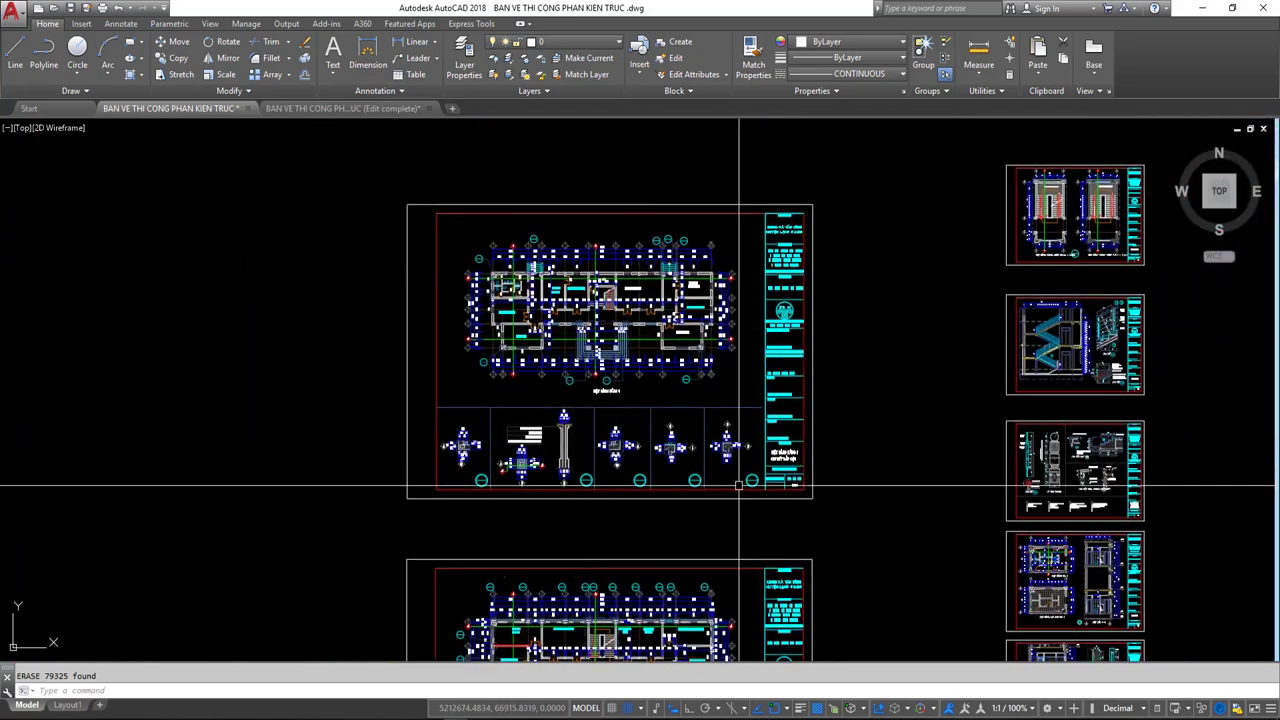
{"action": "scroll", "coordinate": [795, 452], "scroll_direction": "up", "scroll_amount": 5}
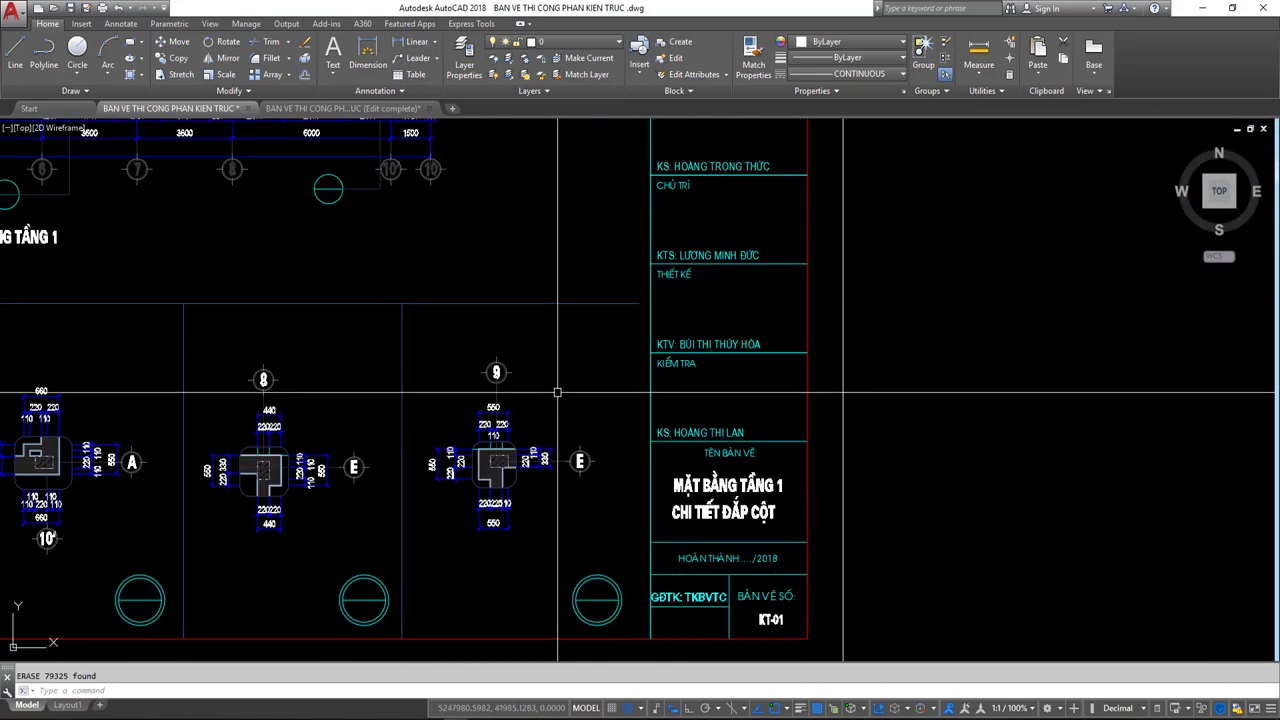
{"action": "middle_click_drag", "start_coordinate": [591, 386], "coordinate": [749, 377]}
{"action": "scroll", "coordinate": [700, 362], "scroll_direction": "down", "scroll_amount": 4}
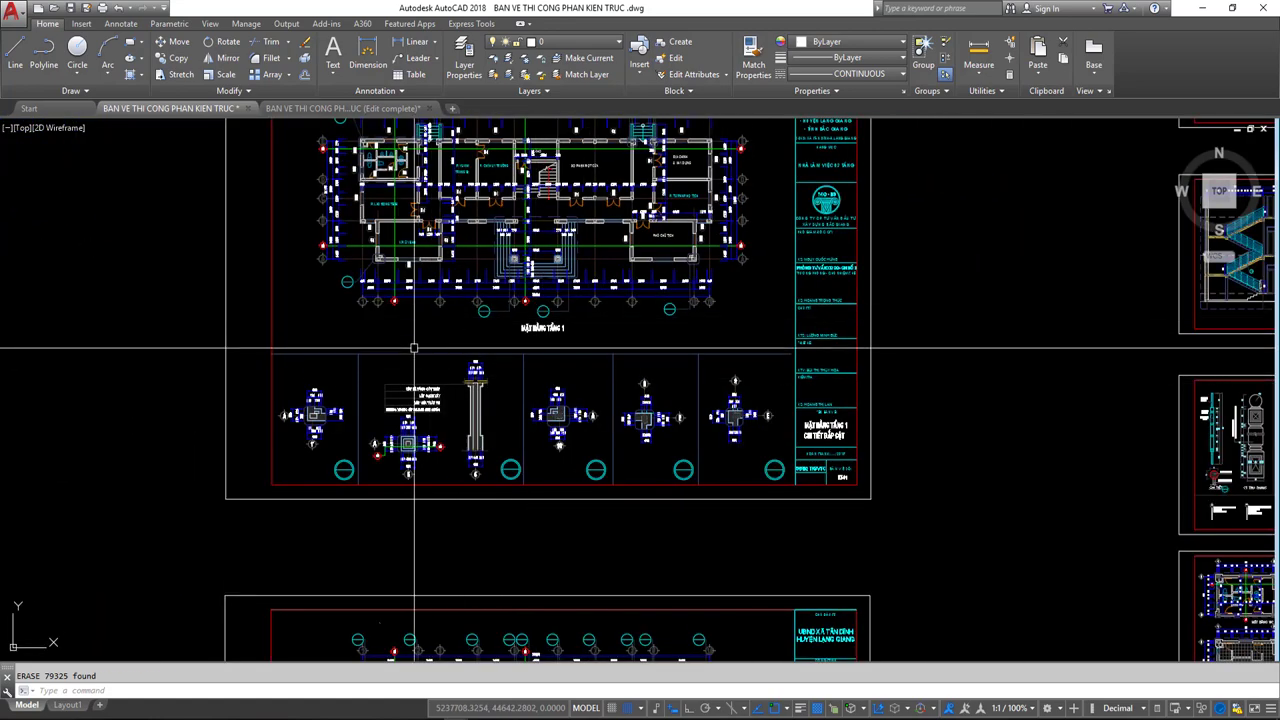
{"action": "scroll", "coordinate": [481, 466], "scroll_direction": "up", "scroll_amount": 5}
{"action": "scroll", "coordinate": [680, 400], "scroll_direction": "down", "scroll_amount": 2}
{"action": "scroll", "coordinate": [687, 420], "scroll_direction": "down", "scroll_amount": 2}
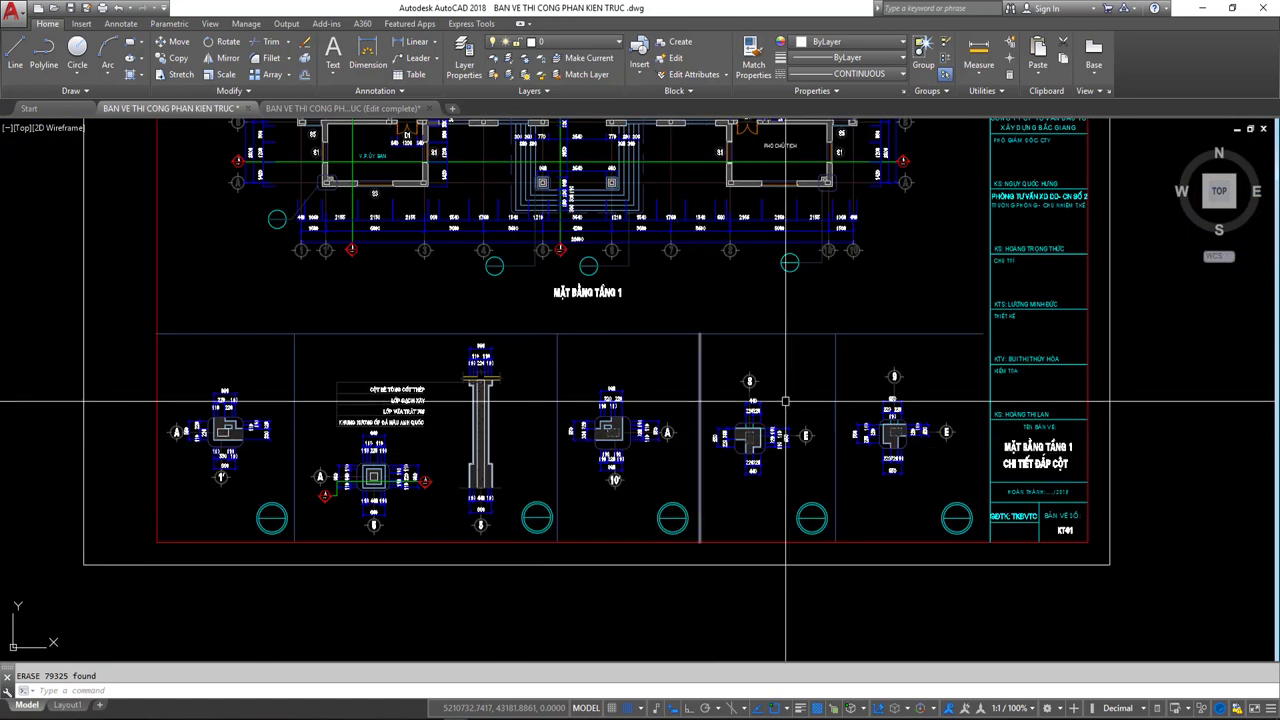
{"action": "scroll", "coordinate": [687, 420], "scroll_direction": "up", "scroll_amount": 6}
{"action": "left_click", "coordinate": [687, 420]}
{"action": "scroll", "coordinate": [687, 420], "scroll_direction": "up", "scroll_amount": 3}
{"action": "scroll", "coordinate": [580, 308], "scroll_direction": "down", "scroll_amount": 3}
{"action": "key", "text": "Escape"}
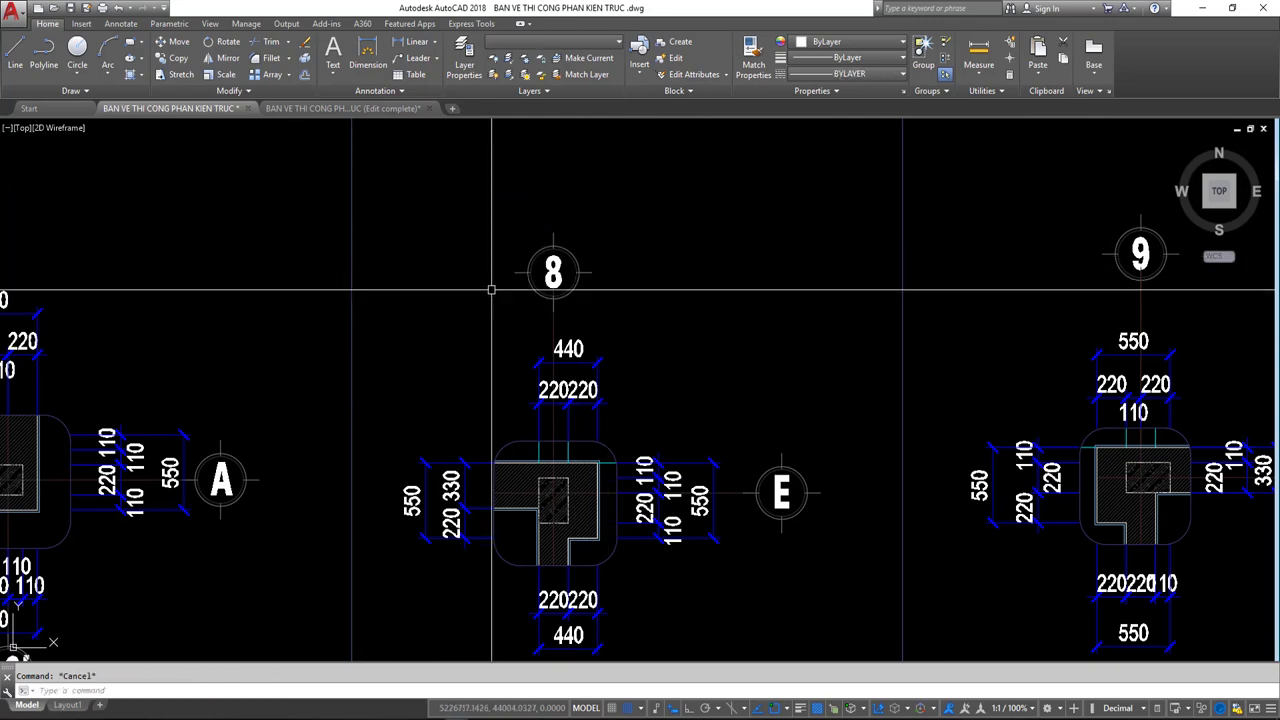
{"action": "scroll", "coordinate": [580, 294], "scroll_direction": "down", "scroll_amount": 3}
{"action": "left_click", "coordinate": [847, 297]}
{"action": "scroll", "coordinate": [765, 371], "scroll_direction": "down", "scroll_amount": 5}
{"action": "scroll", "coordinate": [686, 180], "scroll_direction": "up", "scroll_amount": 2}
{"action": "scroll", "coordinate": [550, 240], "scroll_direction": "up", "scroll_amount": 2}
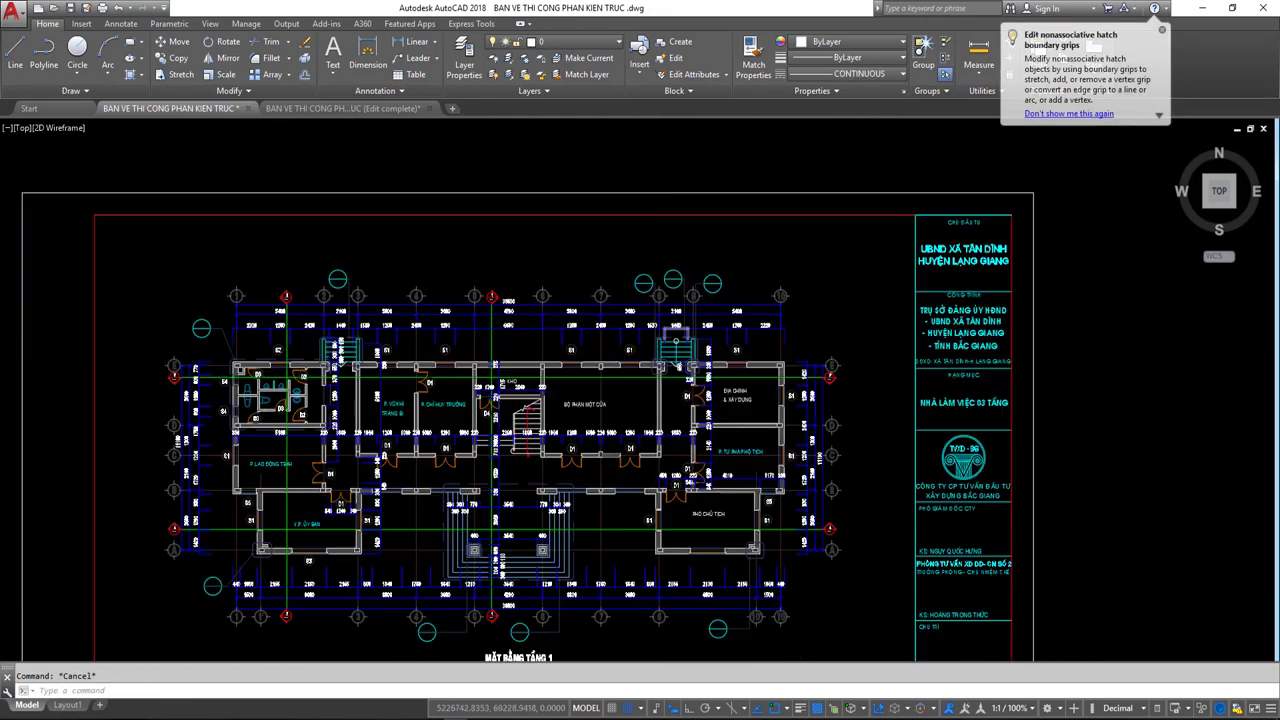
{"action": "scroll", "coordinate": [408, 281], "scroll_direction": "down", "scroll_amount": 3}
{"action": "key", "text": "Escape"}
{"action": "scroll", "coordinate": [290, 190], "scroll_direction": "up", "scroll_amount": 4}
{"action": "scroll", "coordinate": [294, 184], "scroll_direction": "up", "scroll_amount": 1}
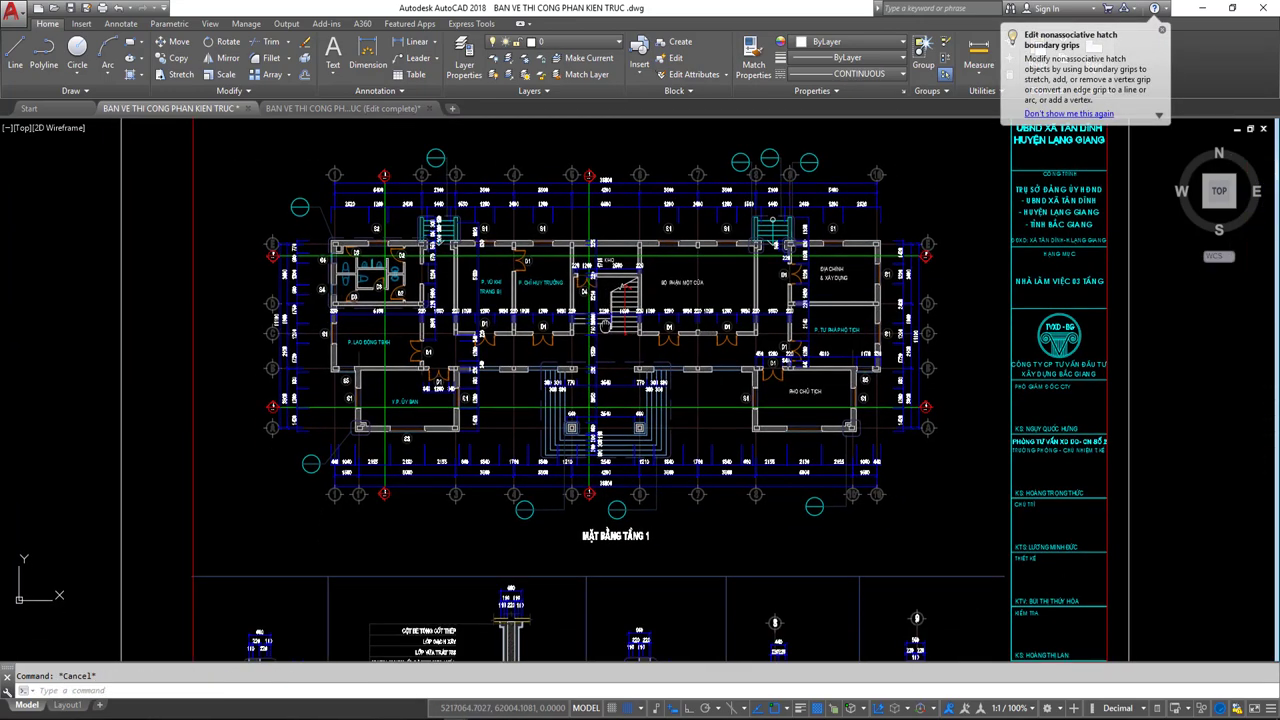
{"action": "scroll", "coordinate": [294, 184], "scroll_direction": "up", "scroll_amount": 1}
{"action": "scroll", "coordinate": [294, 184], "scroll_direction": "down", "scroll_amount": 2}
{"action": "left_click", "coordinate": [120, 163]}
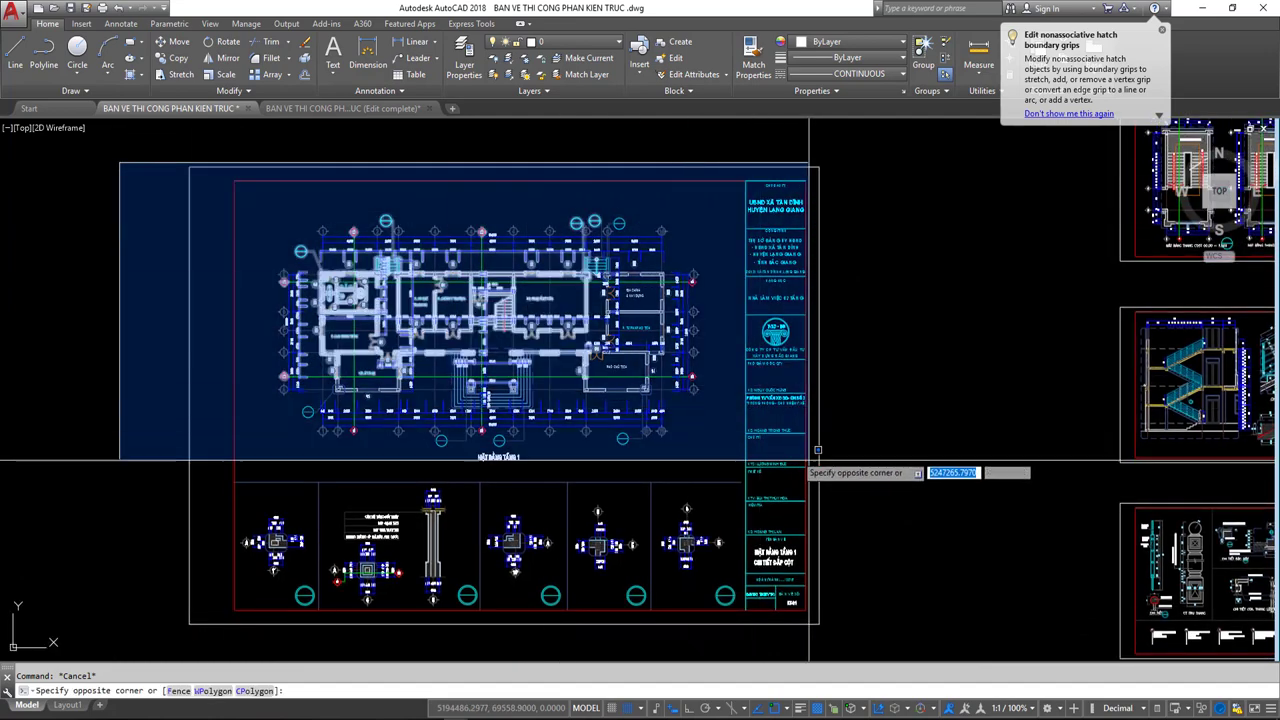
{"action": "left_click", "coordinate": [848, 465]}
{"action": "left_click", "coordinate": [116, 195]}
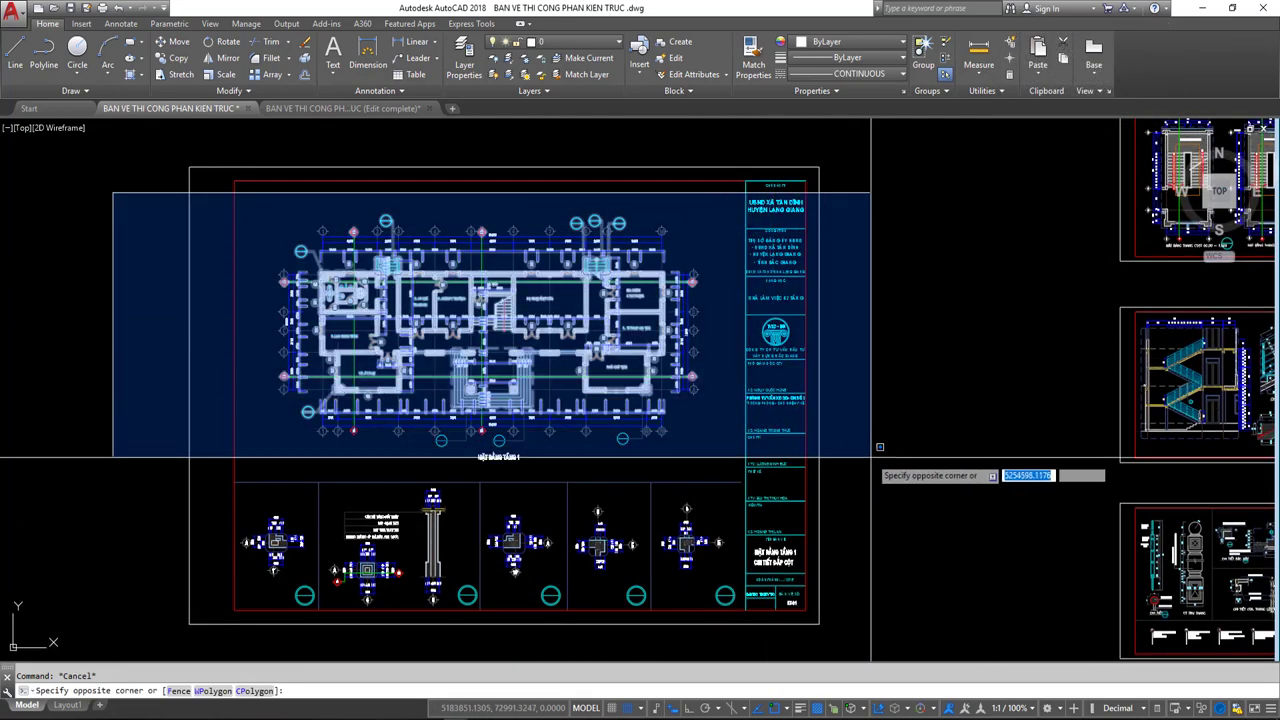
{"action": "key", "text": "Escape"}
{"action": "left_click", "coordinate": [118, 180]}
{"action": "left_click", "coordinate": [918, 459]}
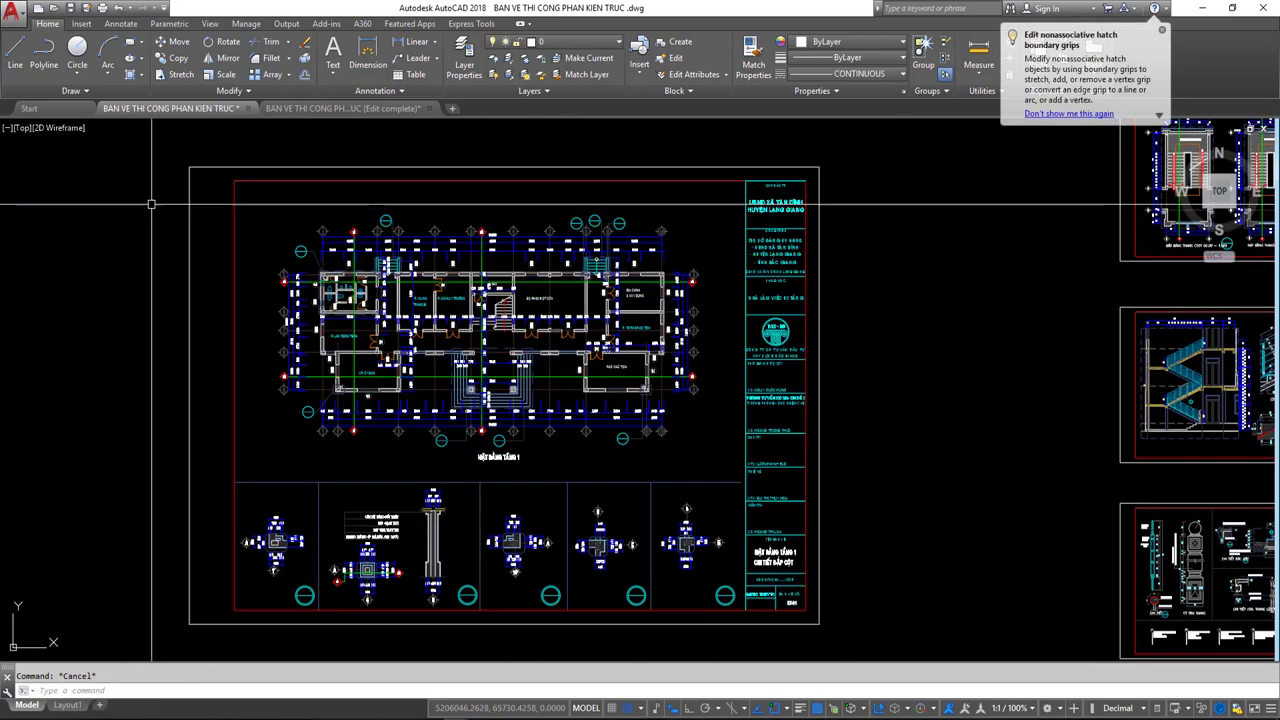
{"action": "left_click", "coordinate": [118, 182]}
{"action": "left_click", "coordinate": [853, 426]}
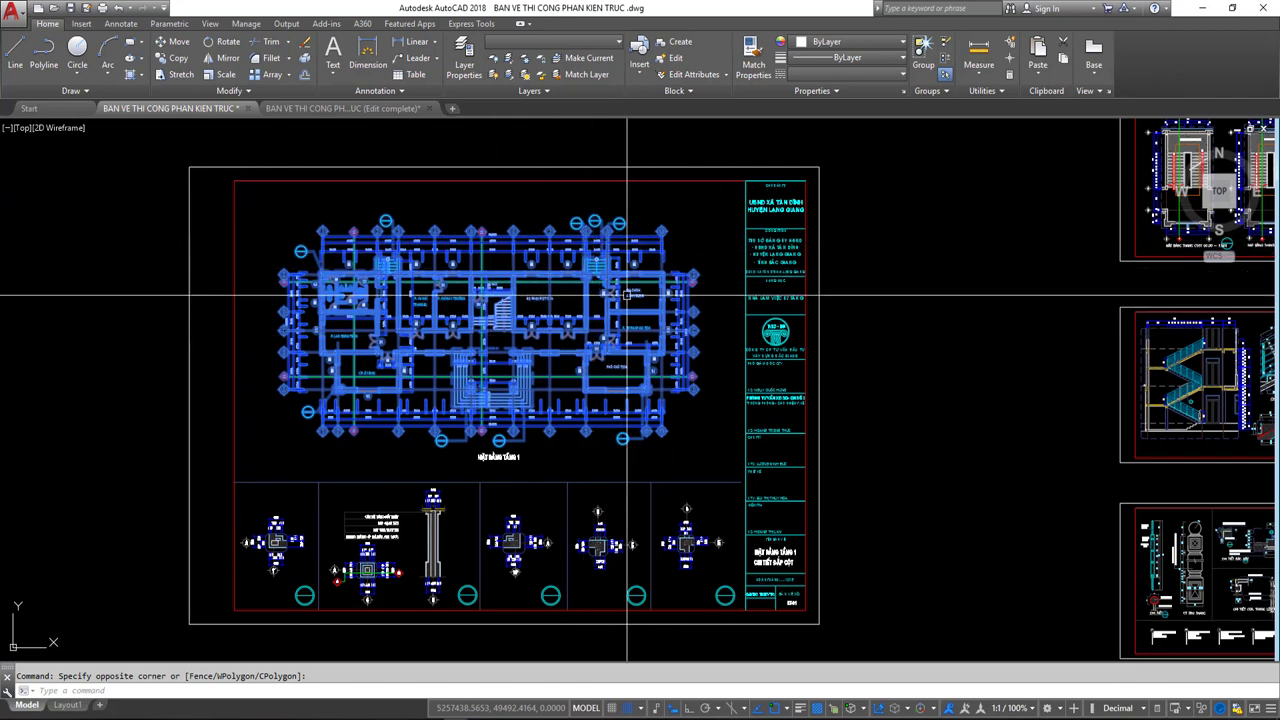
{"action": "key", "text": "Escape"}
{"action": "left_click", "coordinate": [143, 188]}
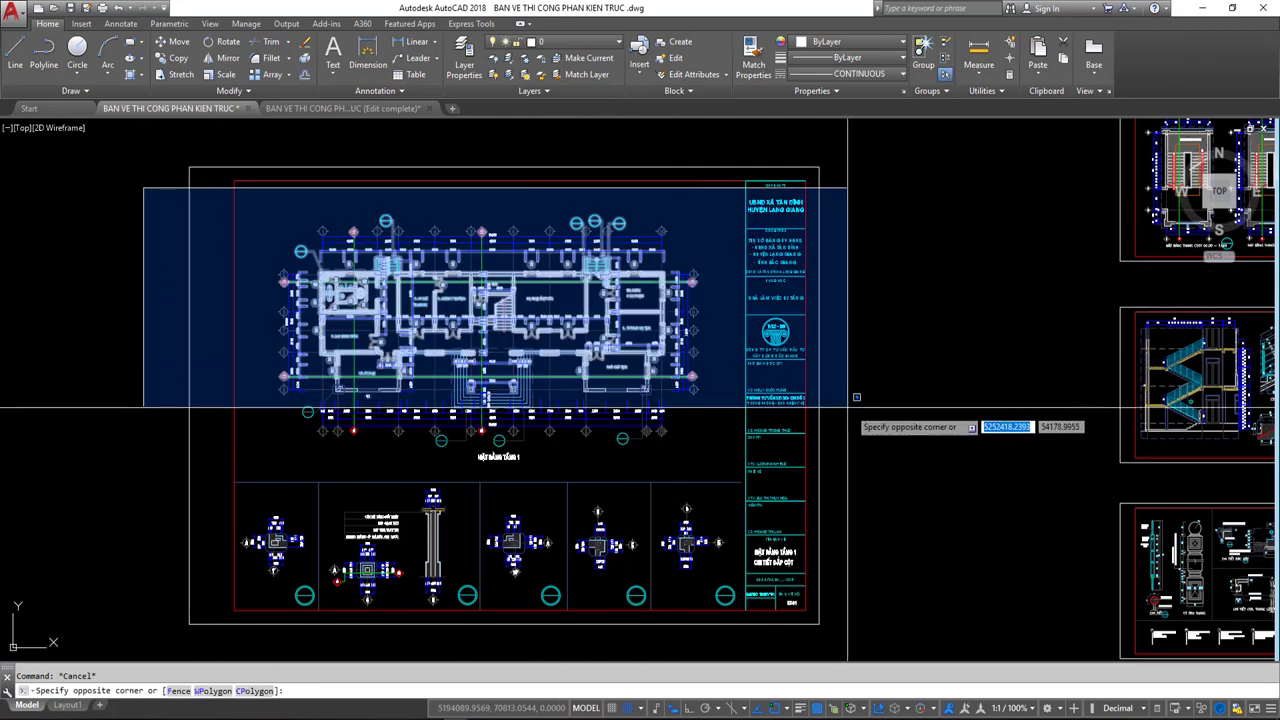
{"action": "left_click", "coordinate": [887, 427]}
{"action": "left_click", "coordinate": [188, 172]}
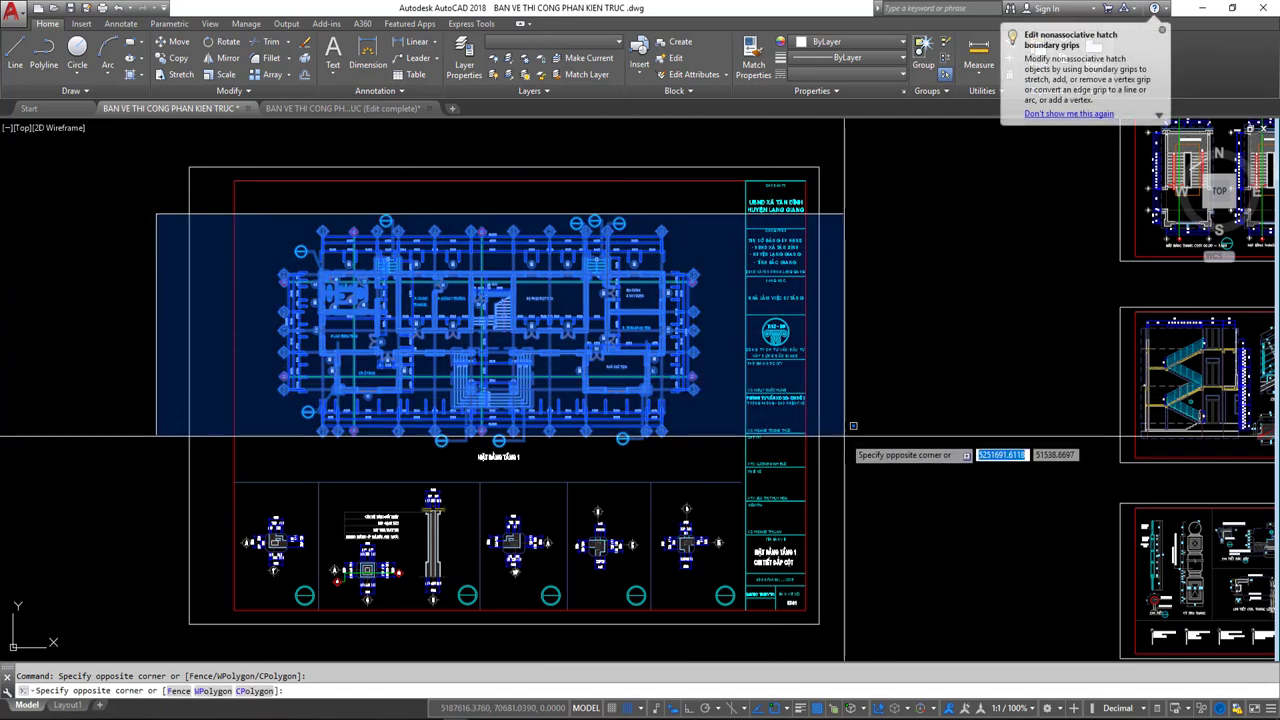
{"action": "left_click", "coordinate": [805, 478]}
{"action": "key", "text": "Escape"}
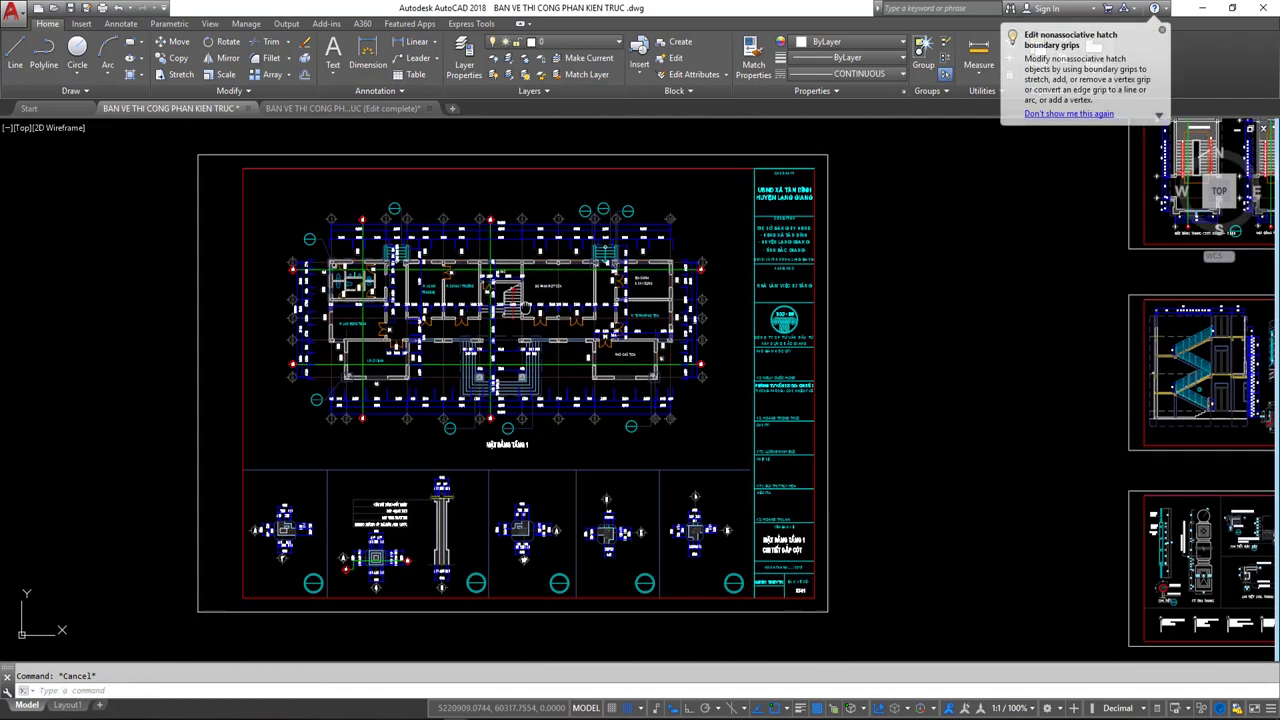
Survey the elevation and section sheets, then switch to the BAN VE THI CONG PHAN KIEN TRUC (Edit complete) drawing.
{"action": "middle_click_drag", "start_coordinate": [486, 348], "coordinate": [543, 350]}
{"action": "scroll", "coordinate": [543, 282], "scroll_direction": "down", "scroll_amount": 3}
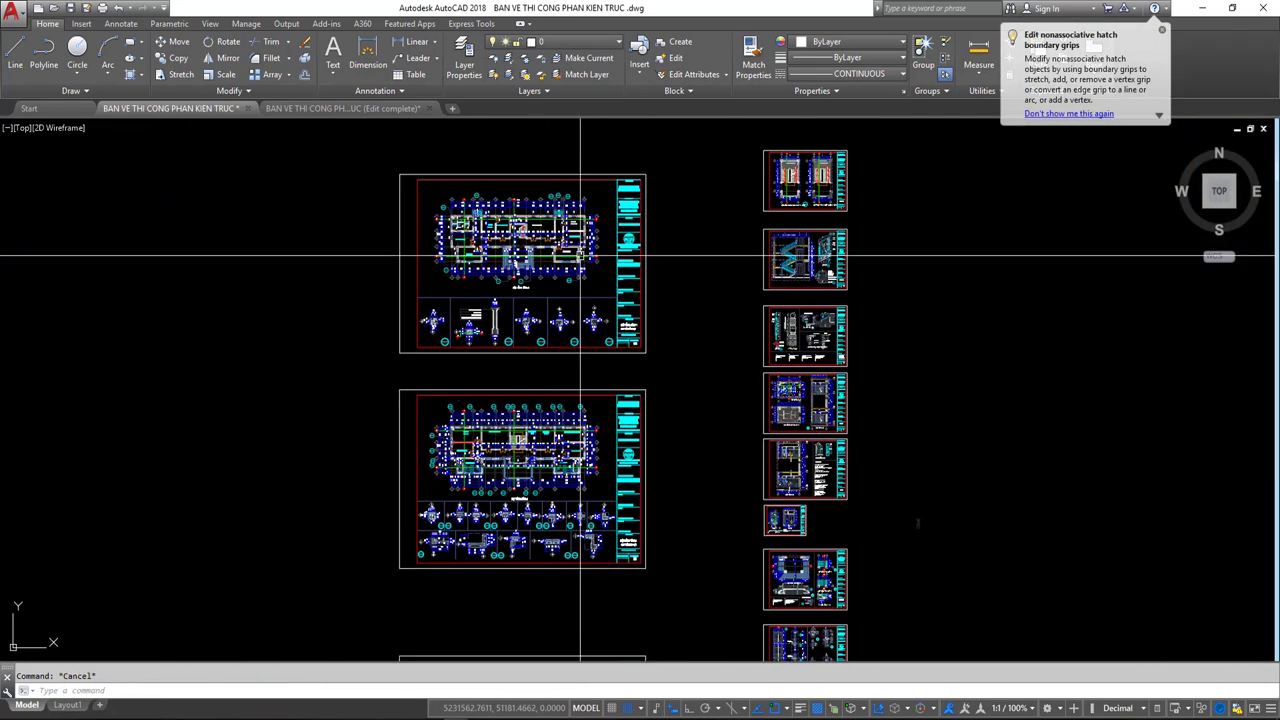
{"action": "middle_click_drag", "start_coordinate": [526, 200], "coordinate": [497, 126]}
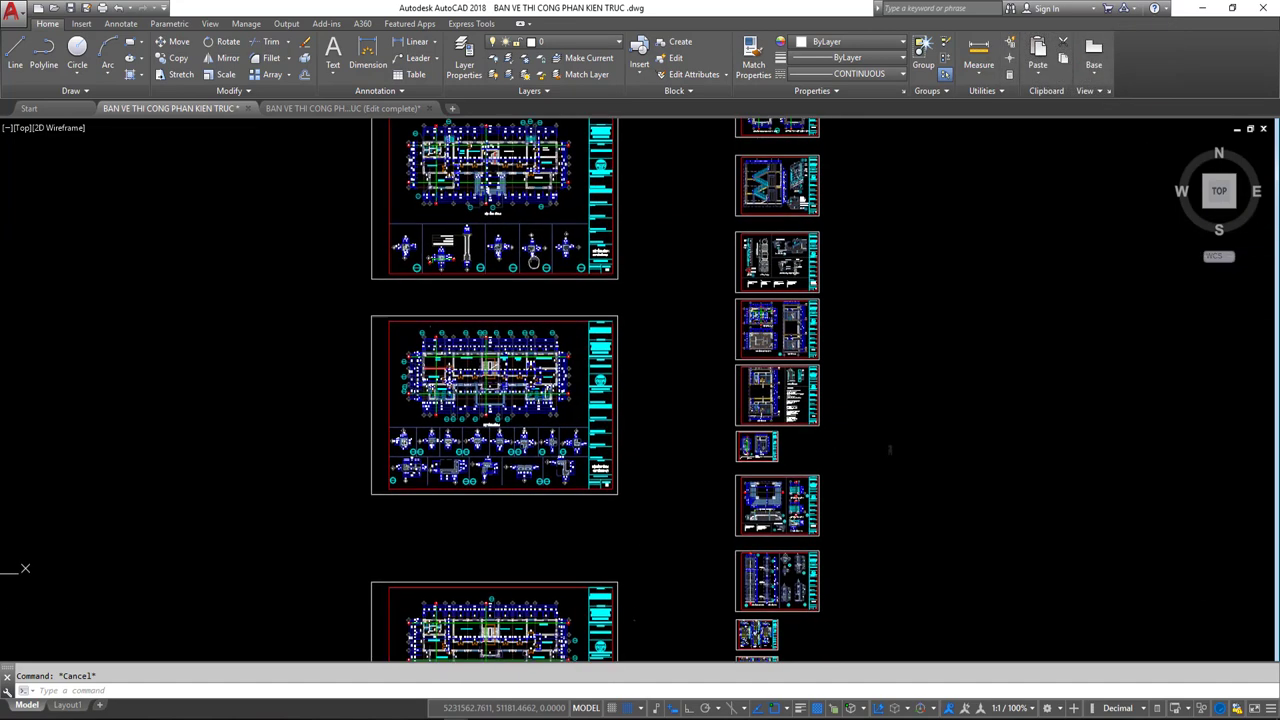
{"action": "scroll", "coordinate": [590, 415], "scroll_direction": "down", "scroll_amount": 2}
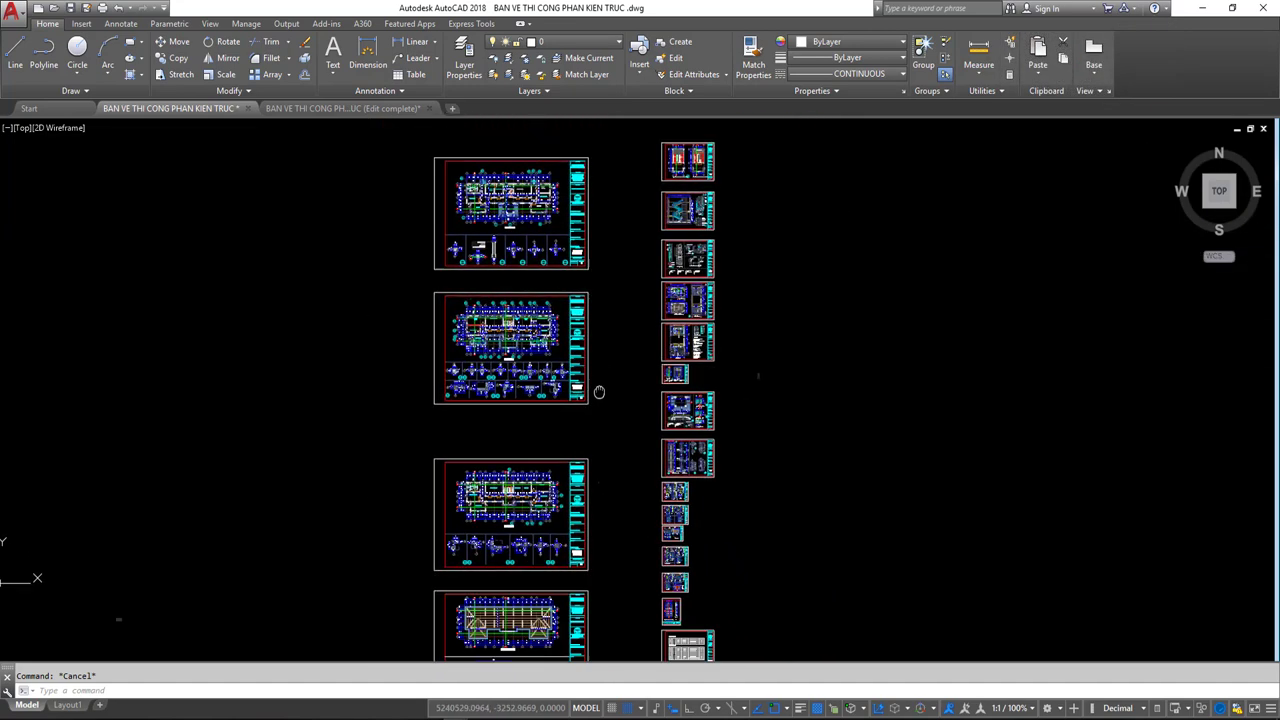
{"action": "mouse_move", "coordinate": [594, 391]}
{"action": "middle_mouse_down"}
{"action": "mouse_move", "coordinate": [625, 443]}
{"action": "mouse_move", "coordinate": [597, 306]}
{"action": "middle_mouse_up"}
{"action": "scroll", "coordinate": [694, 509], "scroll_direction": "up", "scroll_amount": 4}
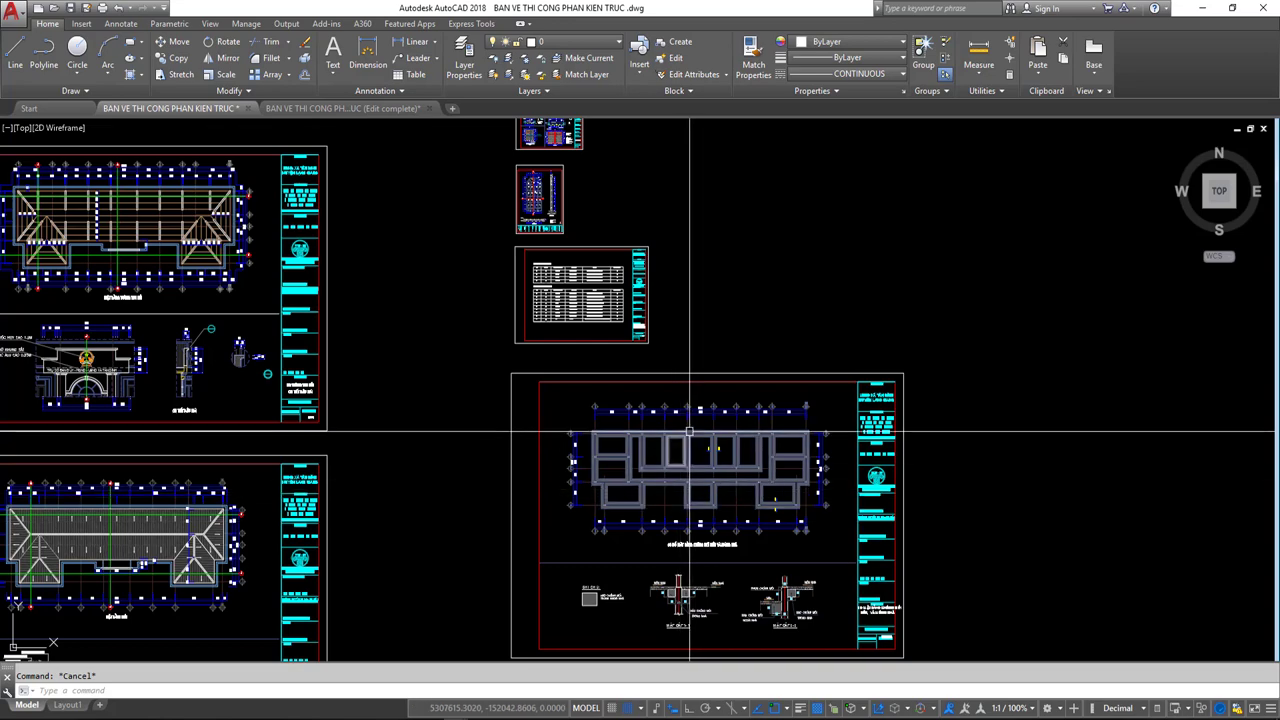
{"action": "scroll", "coordinate": [470, 336], "scroll_direction": "down", "scroll_amount": 5}
{"action": "scroll", "coordinate": [460, 400], "scroll_direction": "up", "scroll_amount": 5}
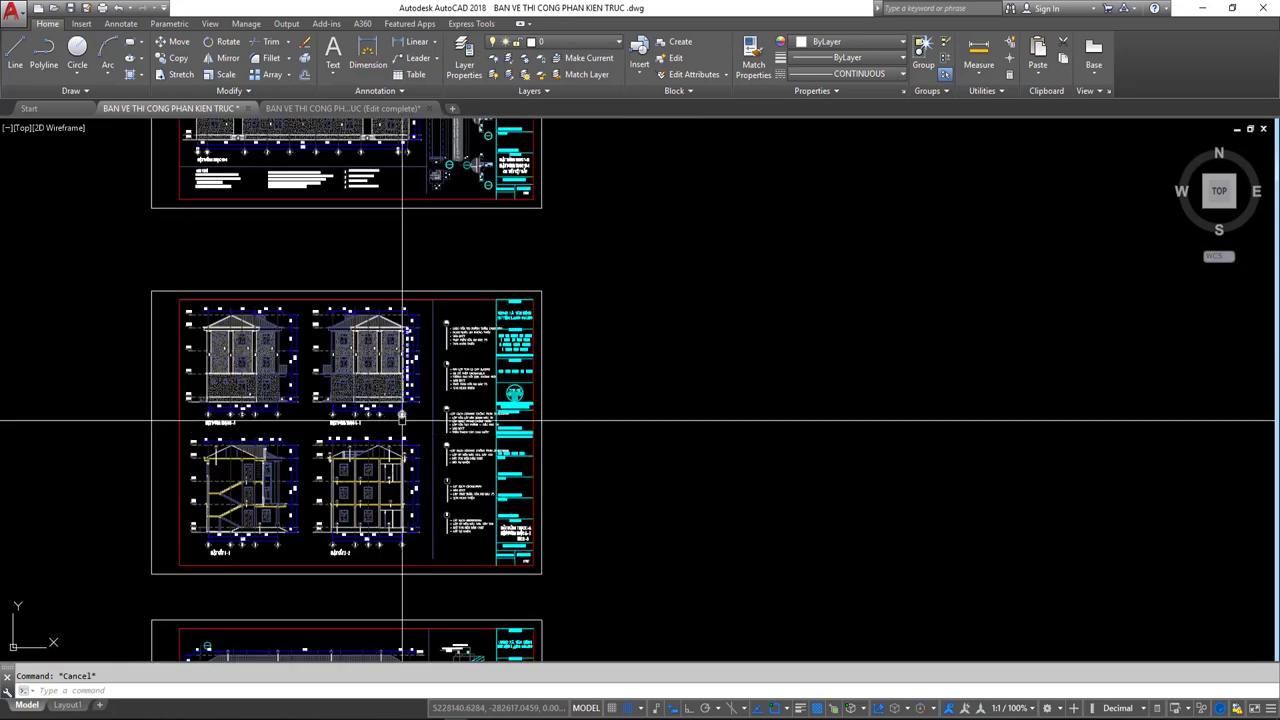
{"action": "mouse_move", "coordinate": [406, 417]}
{"action": "middle_mouse_down"}
{"action": "mouse_move", "coordinate": [463, 313]}
{"action": "mouse_move", "coordinate": [454, 280]}
{"action": "middle_mouse_up"}
{"action": "scroll", "coordinate": [486, 389], "scroll_direction": "down", "scroll_amount": 5}
{"action": "scroll", "coordinate": [457, 434], "scroll_direction": "up", "scroll_amount": 7}
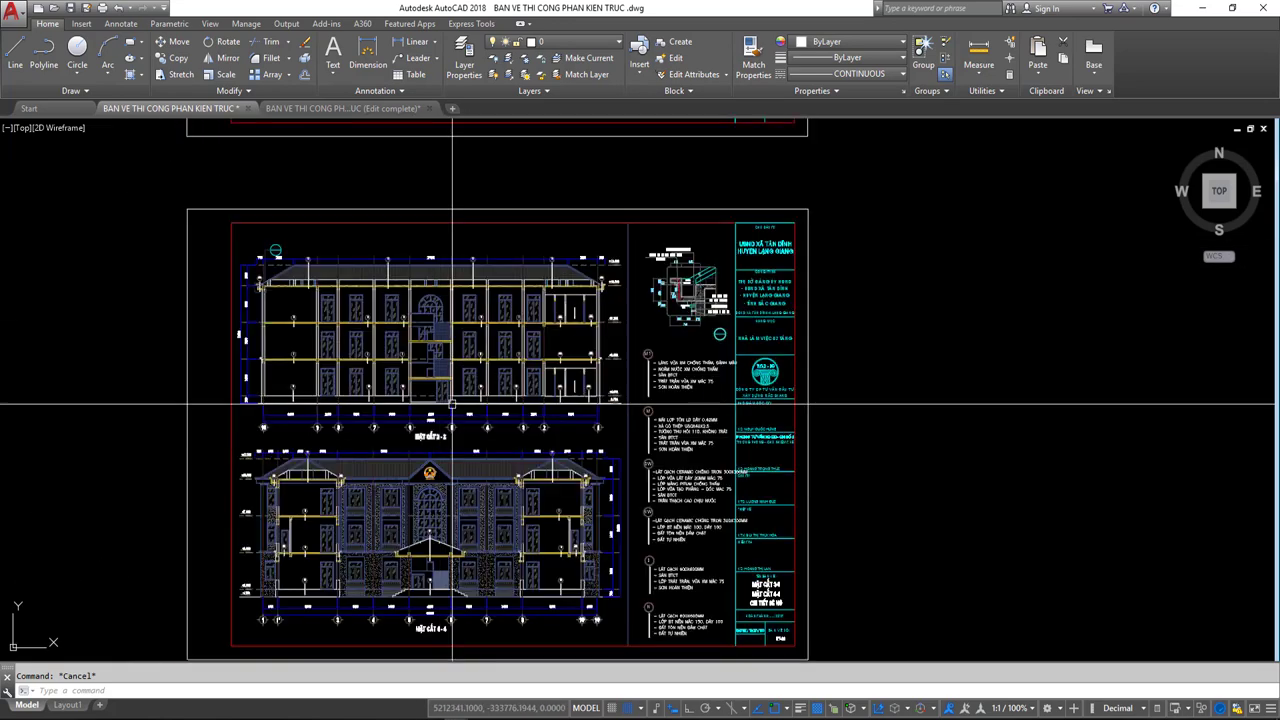
{"action": "scroll", "coordinate": [470, 329], "scroll_direction": "down", "scroll_amount": 2}
{"action": "left_click", "coordinate": [340, 108]}
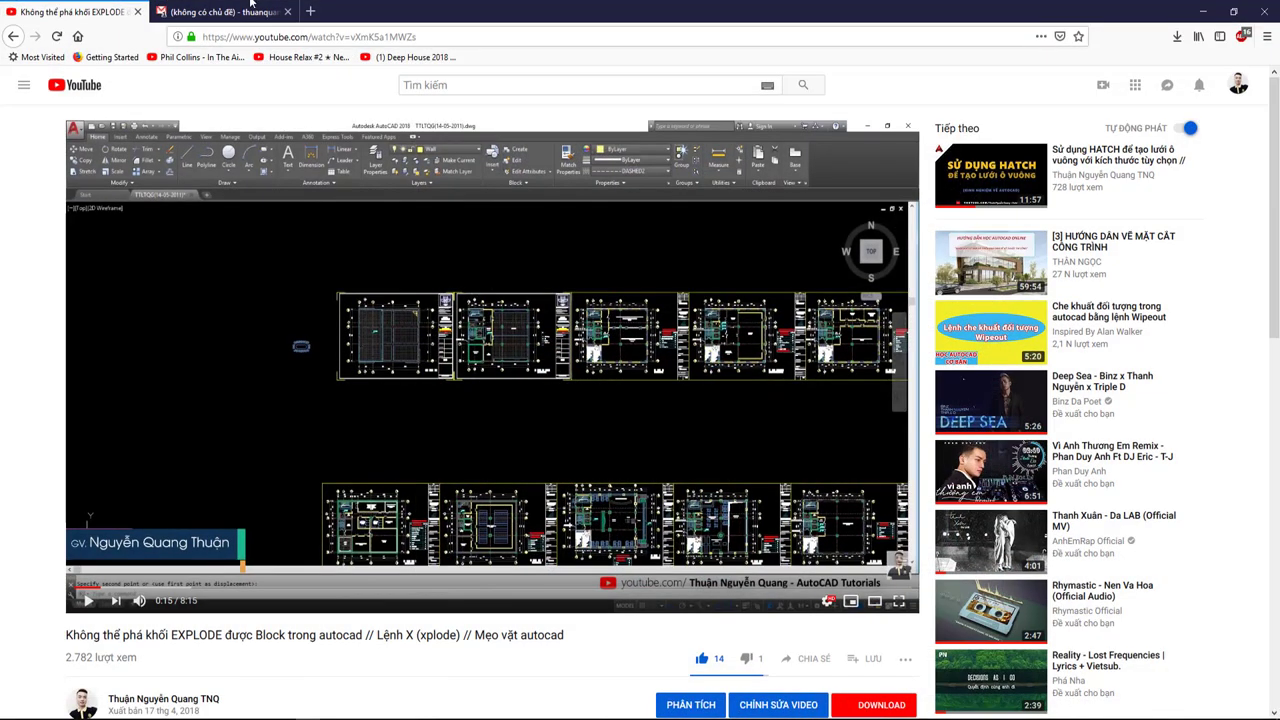
Scroll through the sent Gmail thread with the edited drawing attachment and back to the top.
{"action": "scroll", "coordinate": [242, 444], "scroll_direction": "down", "scroll_amount": 2}
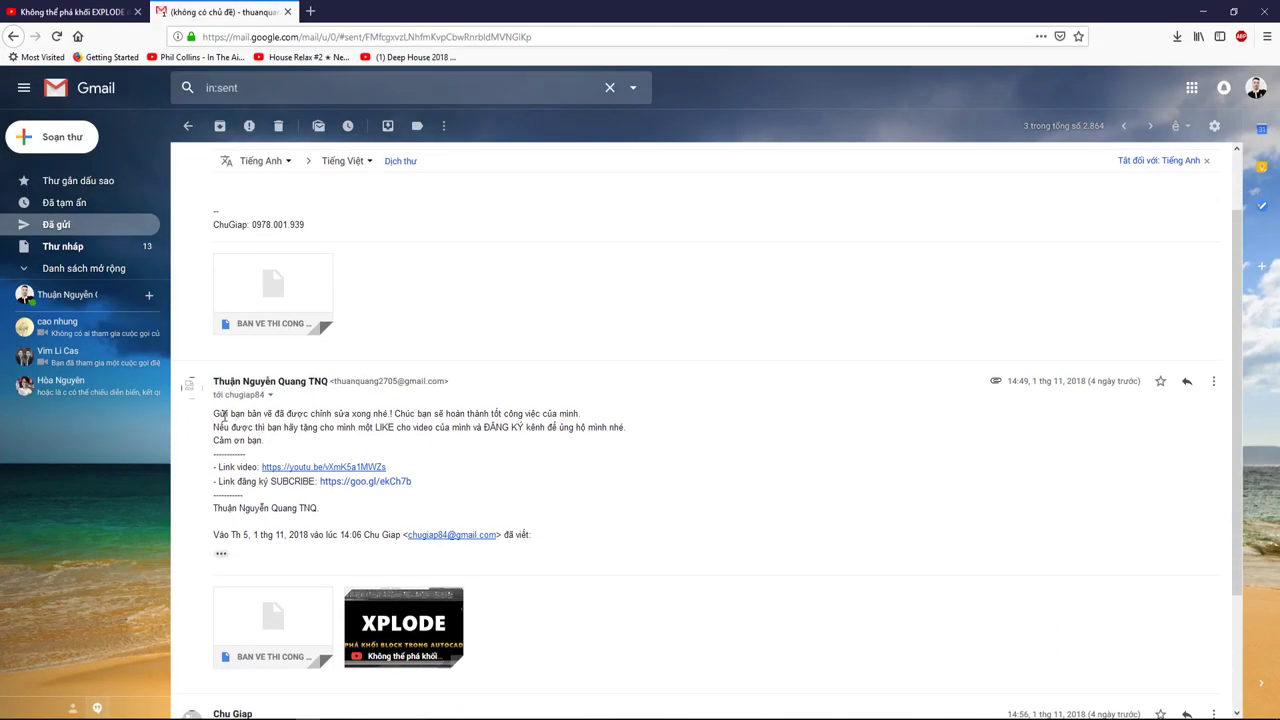
{"action": "left_click", "coordinate": [503, 449]}
{"action": "scroll", "coordinate": [317, 463], "scroll_direction": "down", "scroll_amount": 4}
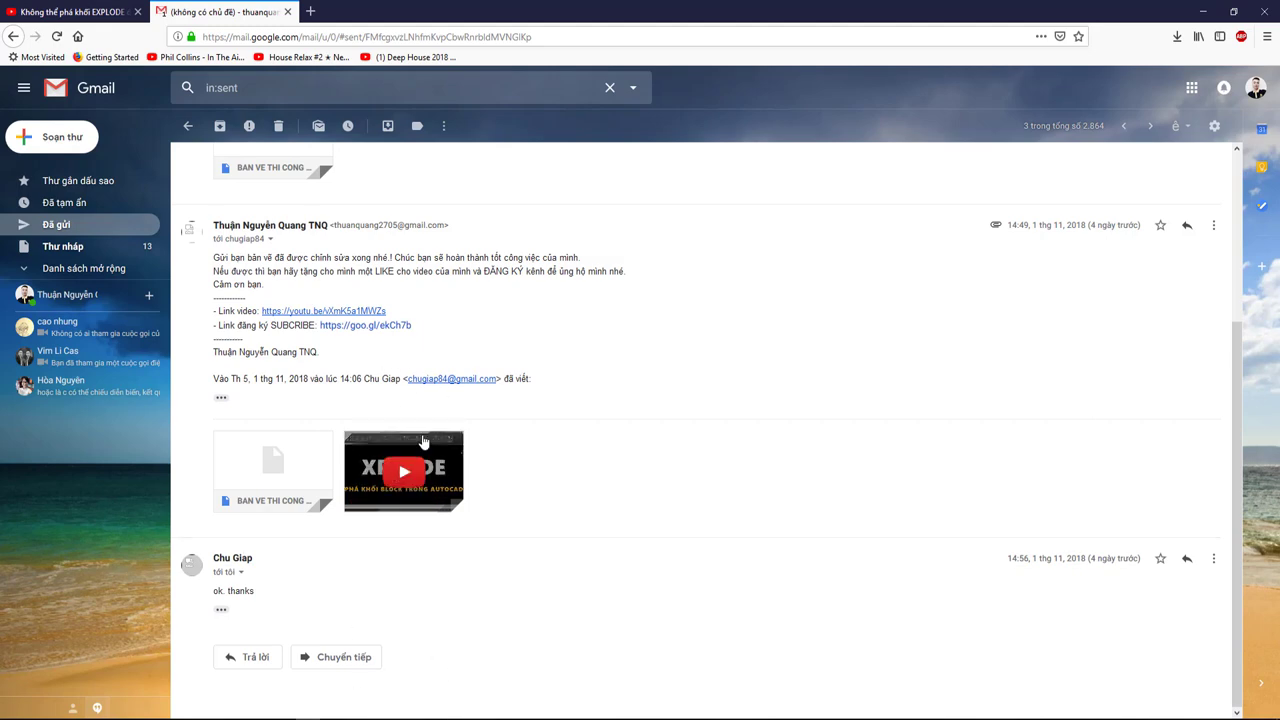
{"action": "scroll", "coordinate": [424, 443], "scroll_direction": "up", "scroll_amount": 5}
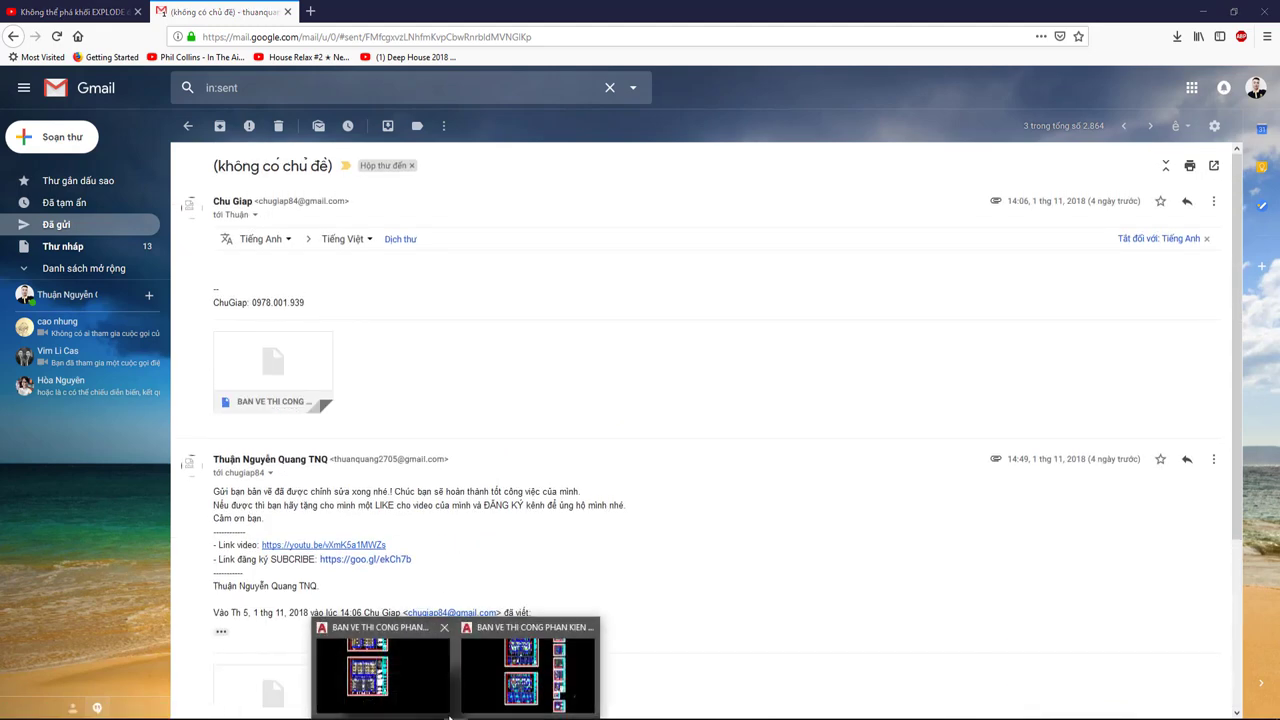
Return to the AutoCAD drawing and zoom out to the full column of sheets.
{"action": "left_click", "coordinate": [393, 683]}
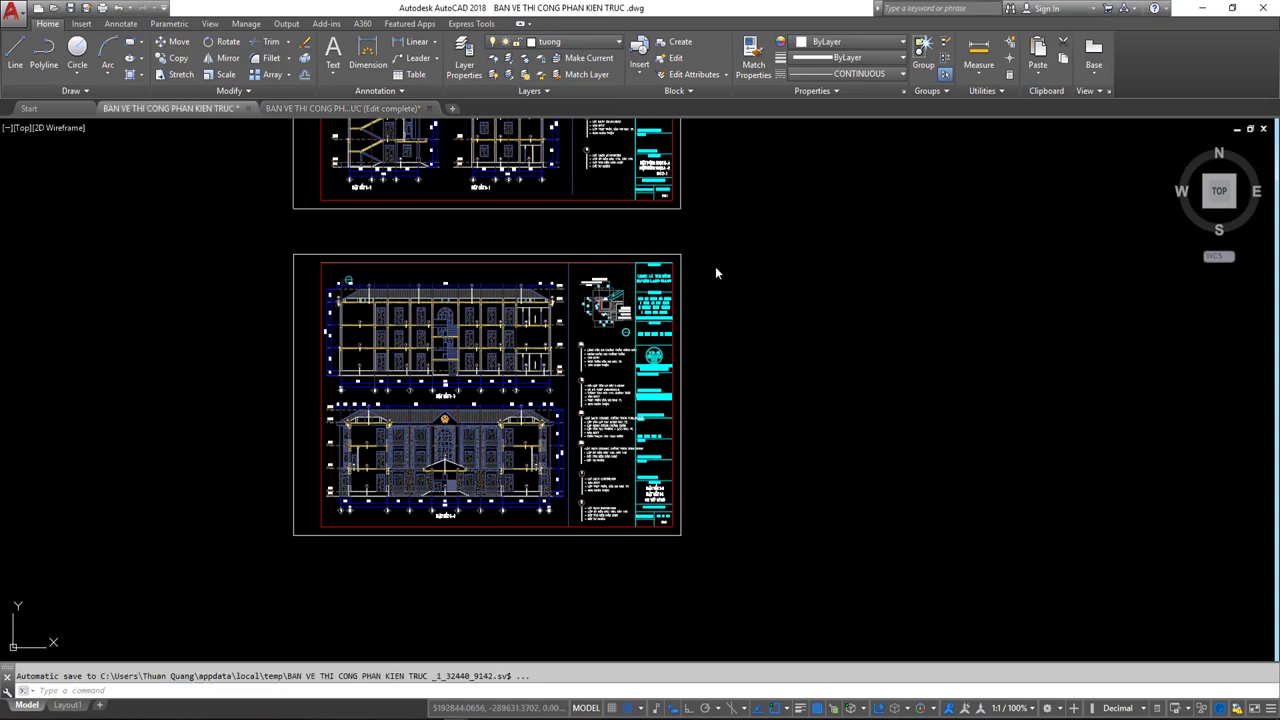
{"action": "scroll", "coordinate": [743, 294], "scroll_direction": "down", "scroll_amount": 3}
{"action": "scroll", "coordinate": [734, 240], "scroll_direction": "down", "scroll_amount": 3}
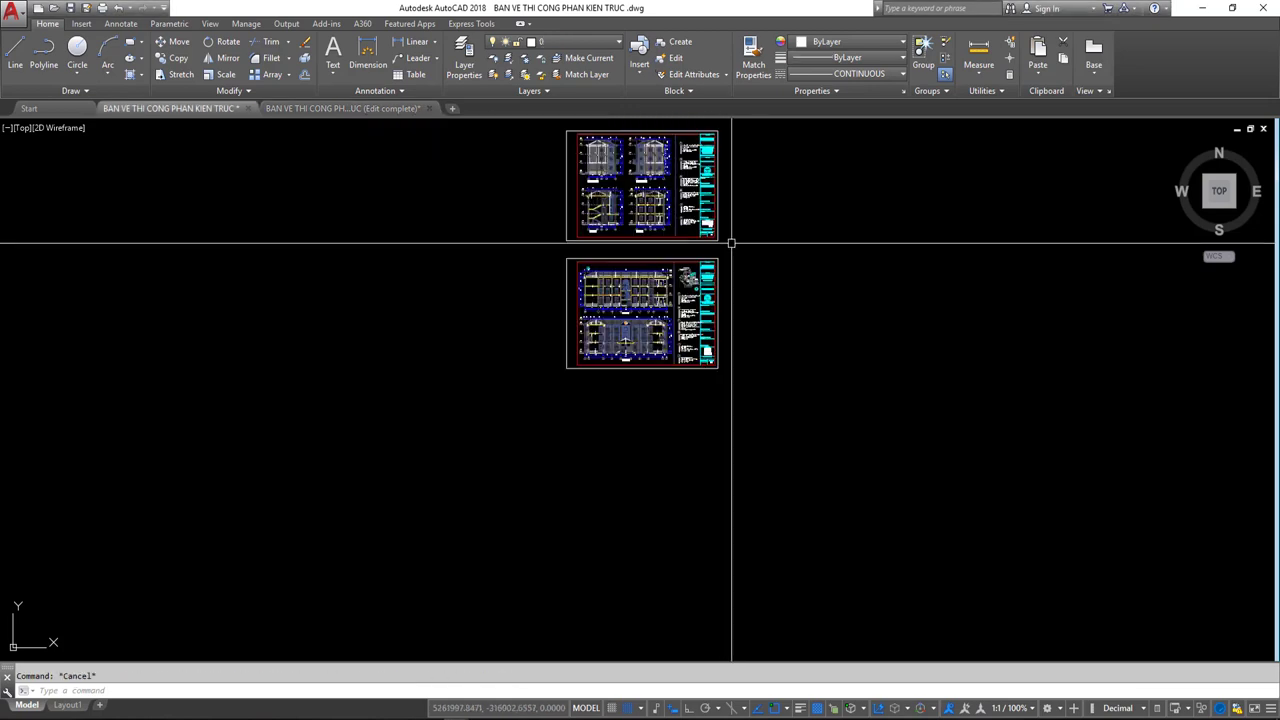
{"action": "middle_click_drag", "start_coordinate": [686, 269], "coordinate": [546, 493]}
{"action": "scroll", "coordinate": [503, 509], "scroll_direction": "down", "scroll_amount": 3}
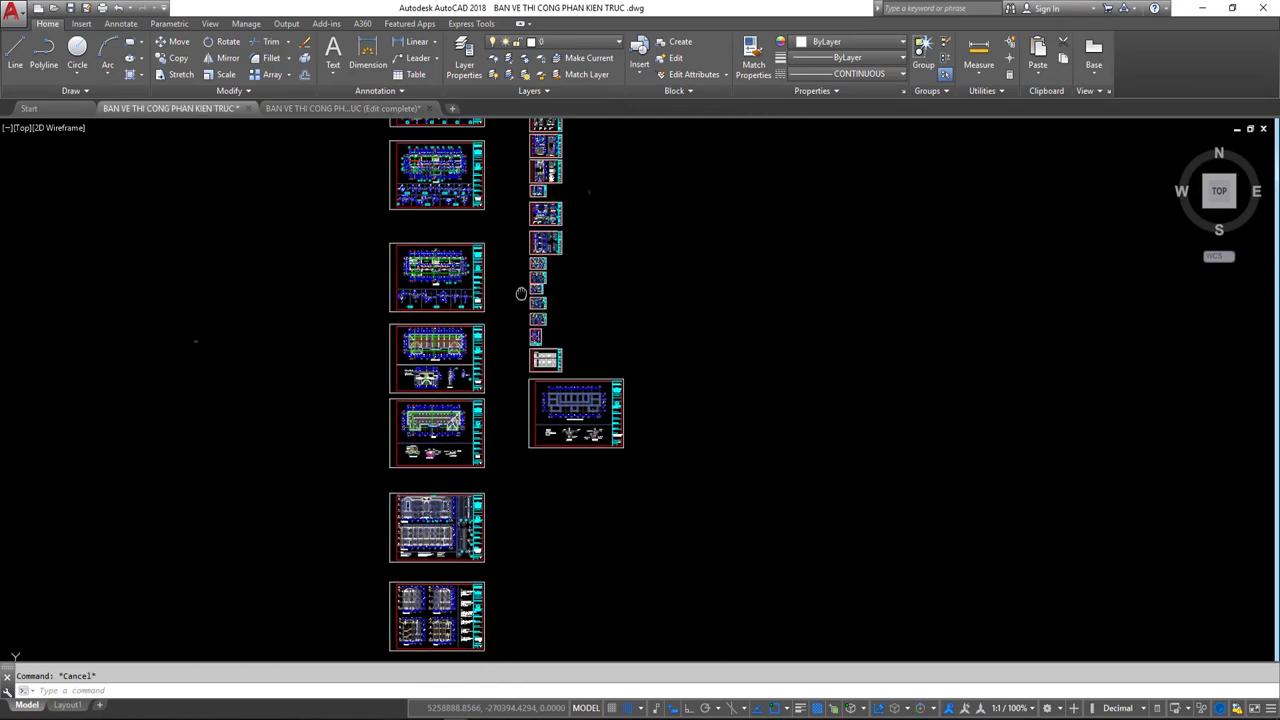
{"action": "scroll", "coordinate": [514, 345], "scroll_direction": "up", "scroll_amount": 3}
{"action": "scroll", "coordinate": [480, 251], "scroll_direction": "down", "scroll_amount": 1}
{"action": "scroll", "coordinate": [472, 243], "scroll_direction": "up", "scroll_amount": 1}
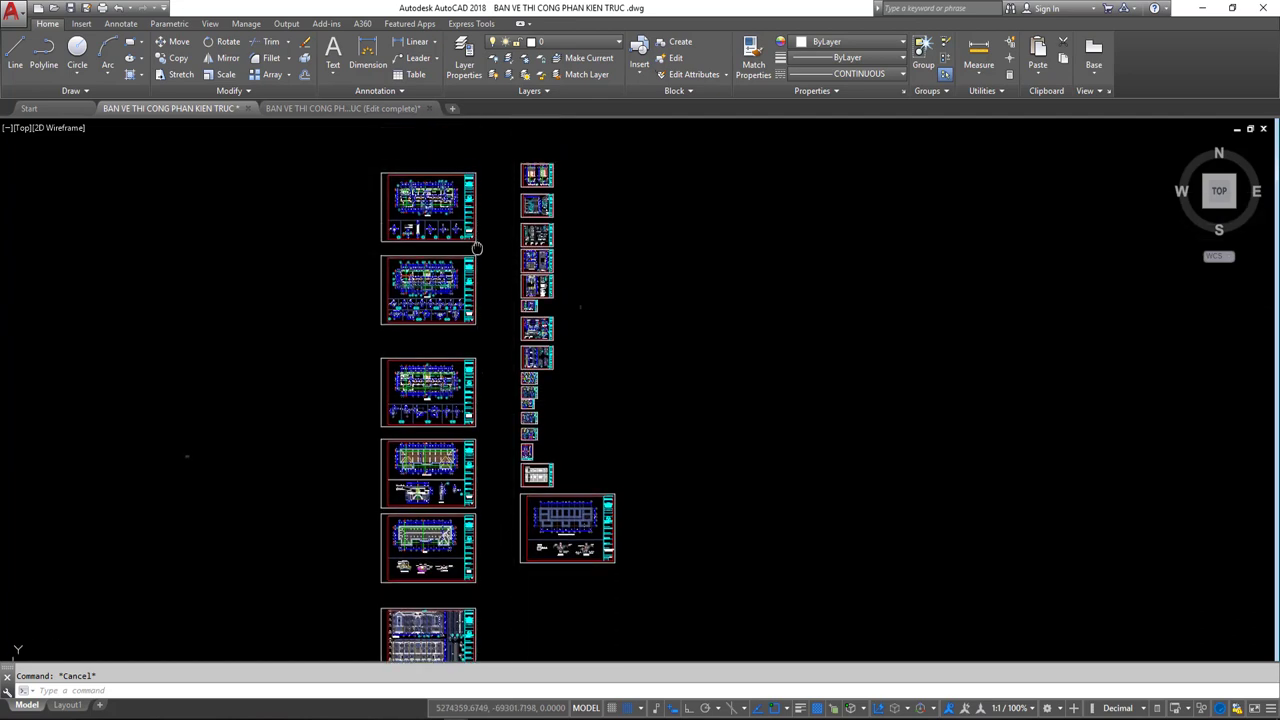
{"action": "scroll", "coordinate": [470, 235], "scroll_direction": "down", "scroll_amount": 1}
{"action": "scroll", "coordinate": [470, 217], "scroll_direction": "up", "scroll_amount": 1}
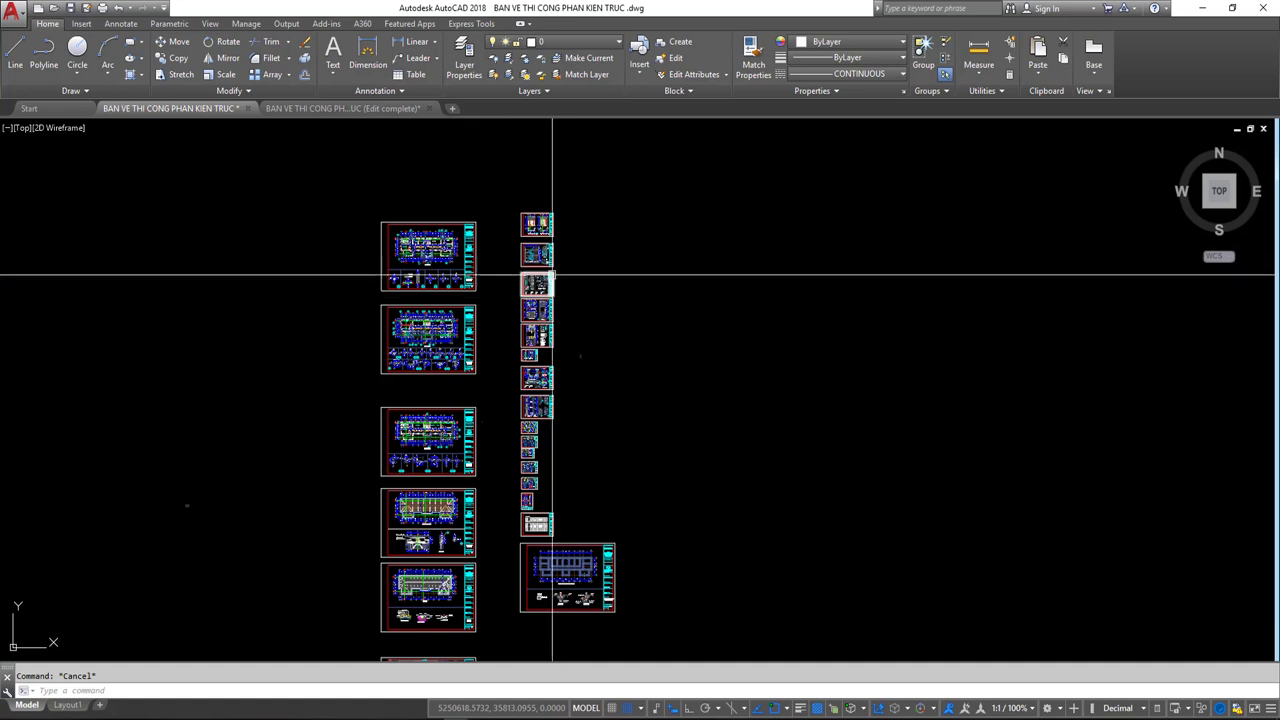
Fine-tune the zoom and recentre the overview of all watermark-free sheets.
{"action": "middle_click_drag", "start_coordinate": [523, 286], "coordinate": [537, 246]}
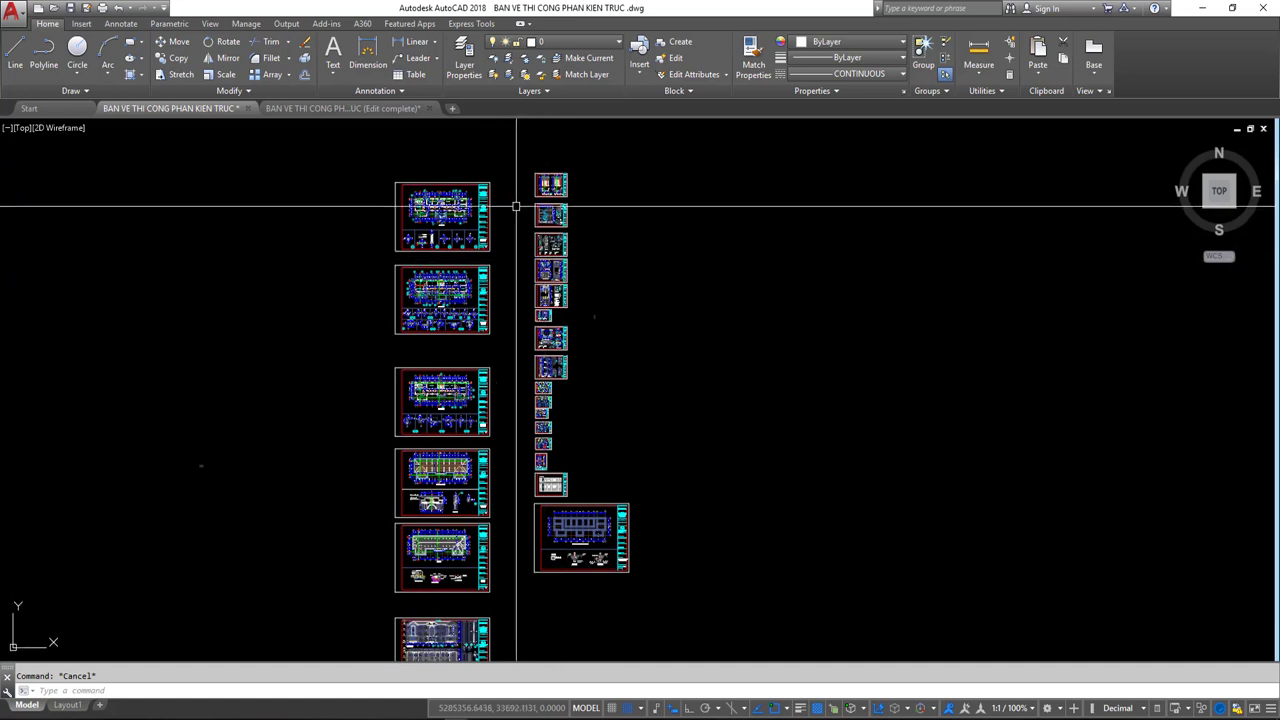
{"action": "scroll", "coordinate": [581, 275], "scroll_direction": "down", "scroll_amount": 3}
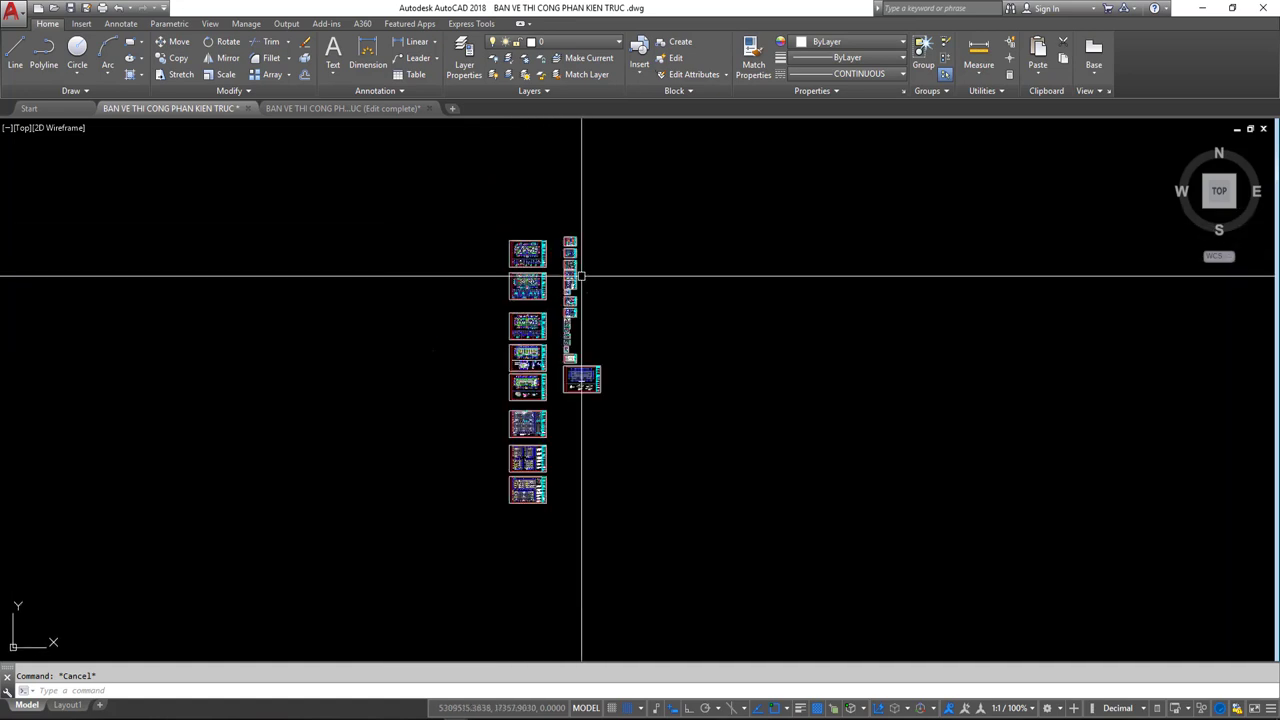
{"action": "scroll", "coordinate": [571, 271], "scroll_direction": "down", "scroll_amount": 2}
{"action": "scroll", "coordinate": [543, 323], "scroll_direction": "up", "scroll_amount": 5}
{"action": "scroll", "coordinate": [560, 290], "scroll_direction": "down", "scroll_amount": 2}
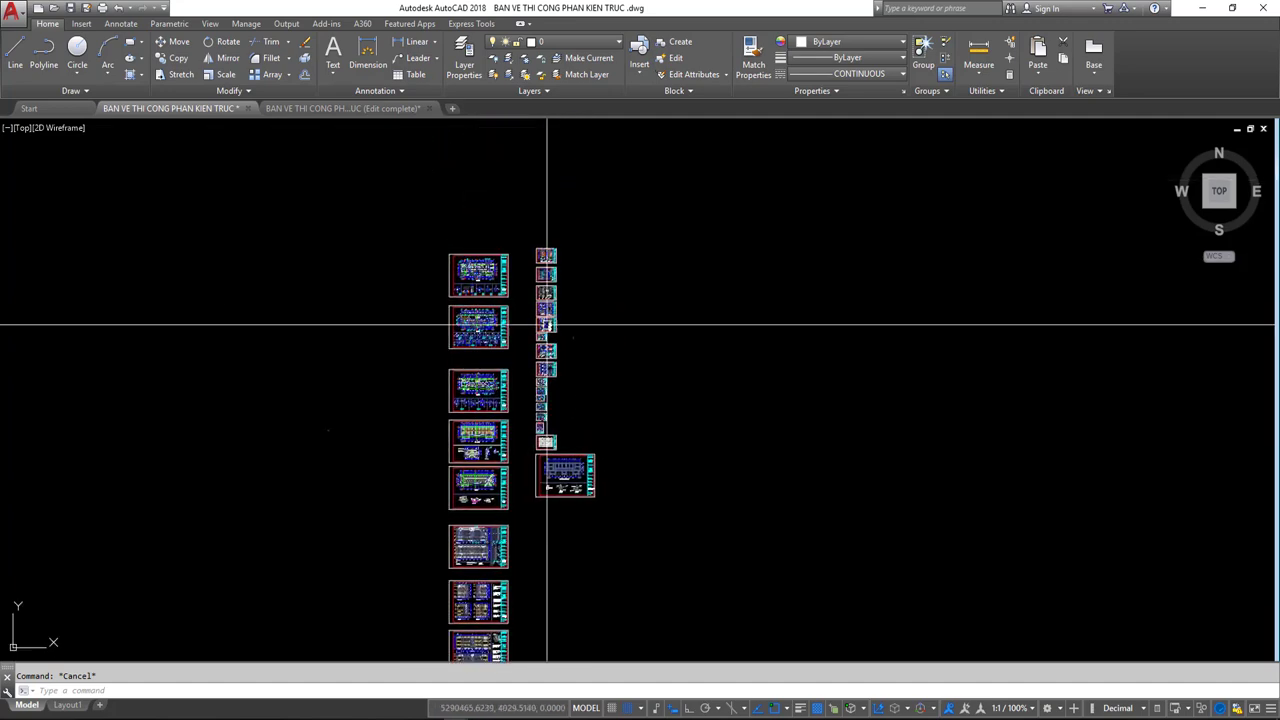
{"action": "scroll", "coordinate": [520, 240], "scroll_direction": "up", "scroll_amount": 5}
{"action": "scroll", "coordinate": [551, 370], "scroll_direction": "down", "scroll_amount": 5}
{"action": "middle_click_drag", "start_coordinate": [551, 371], "coordinate": [556, 299]}
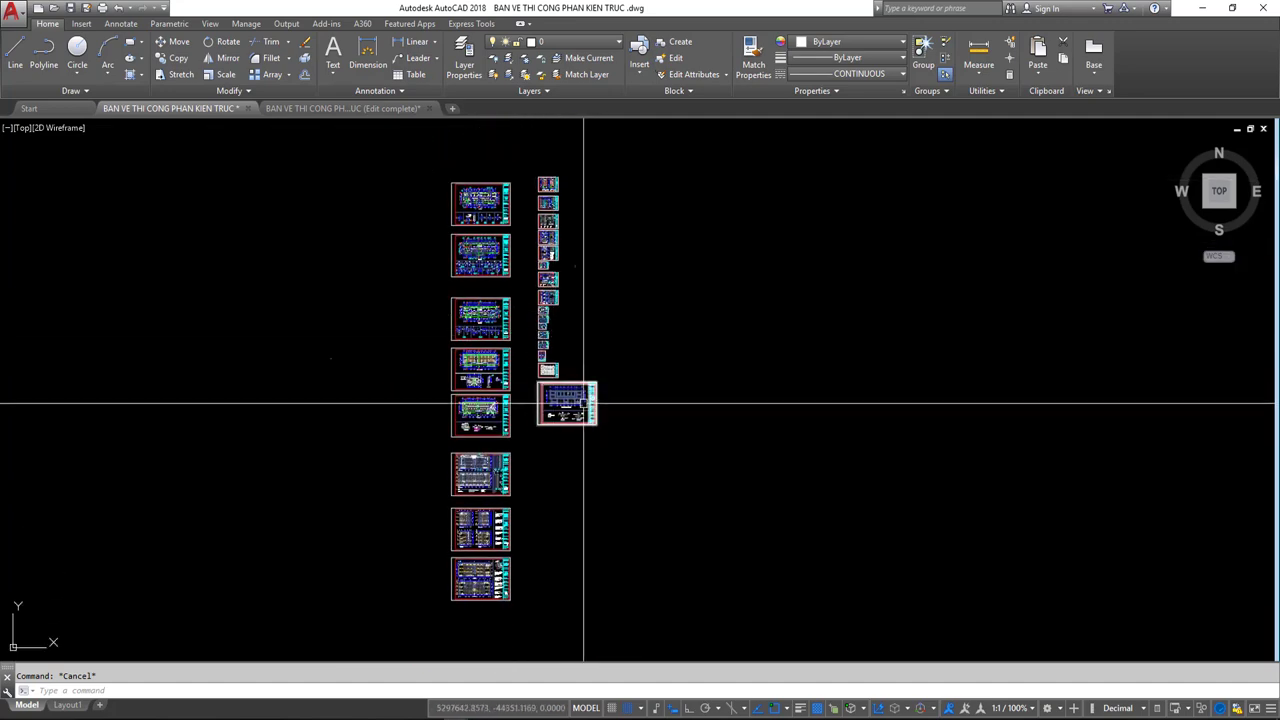